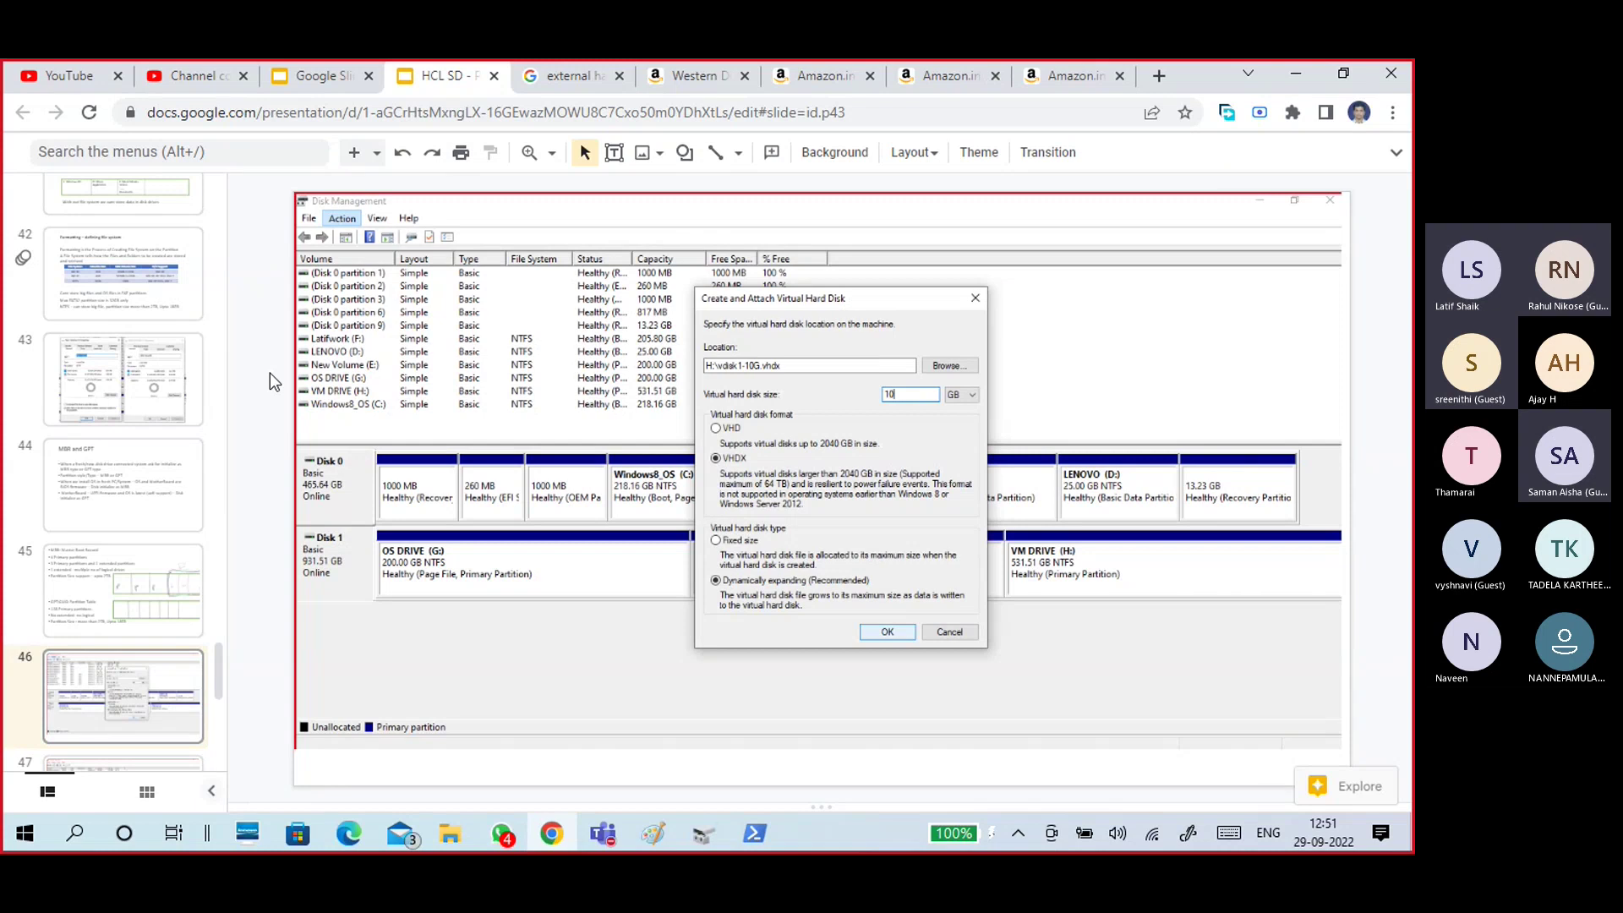
# - Review the slides on creating and initializing a virtual disk, MBR and GPT partition styles, and file-system formatting
pyautogui.press('Down')
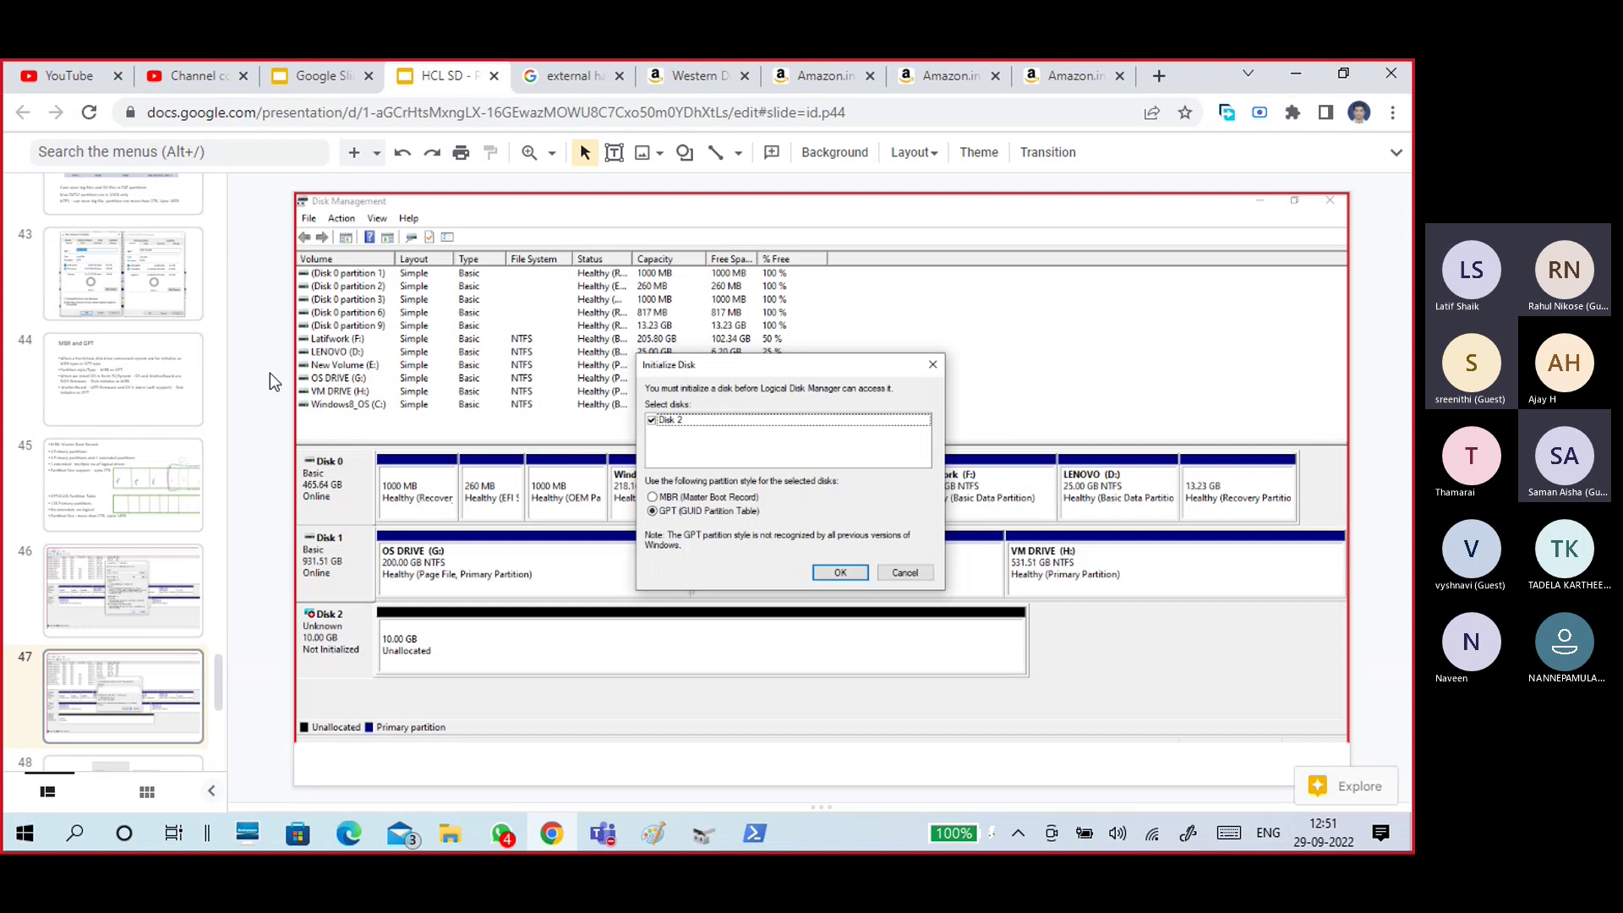
pyautogui.press('Down')
pyautogui.press('Up')
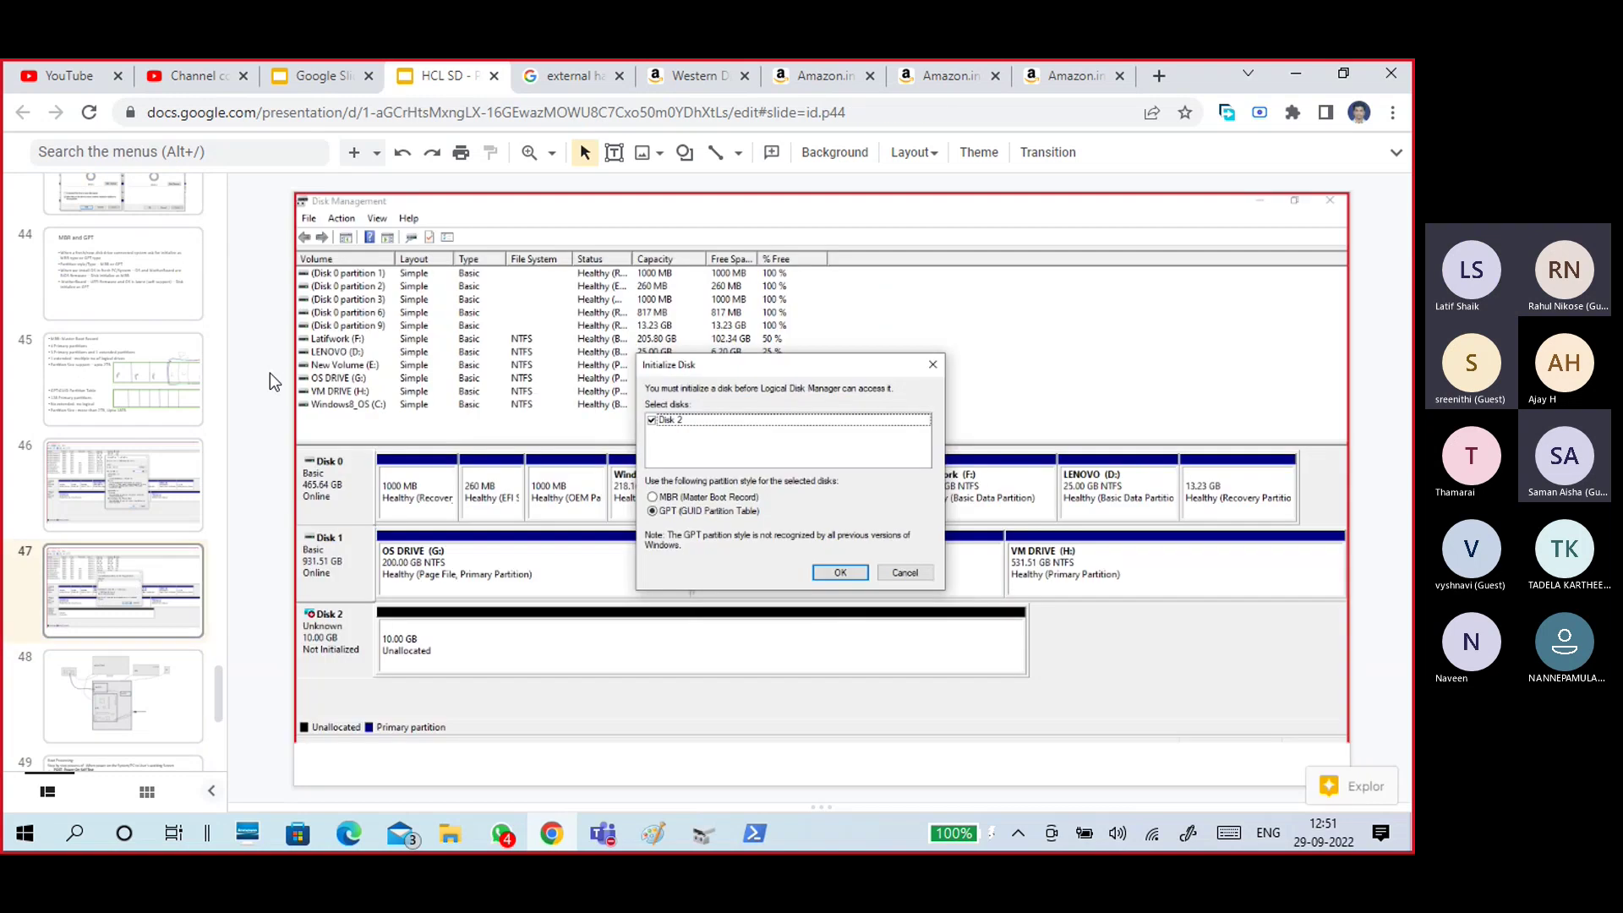
pyautogui.press('Up')
pyautogui.press('Up')
pyautogui.press('Up')
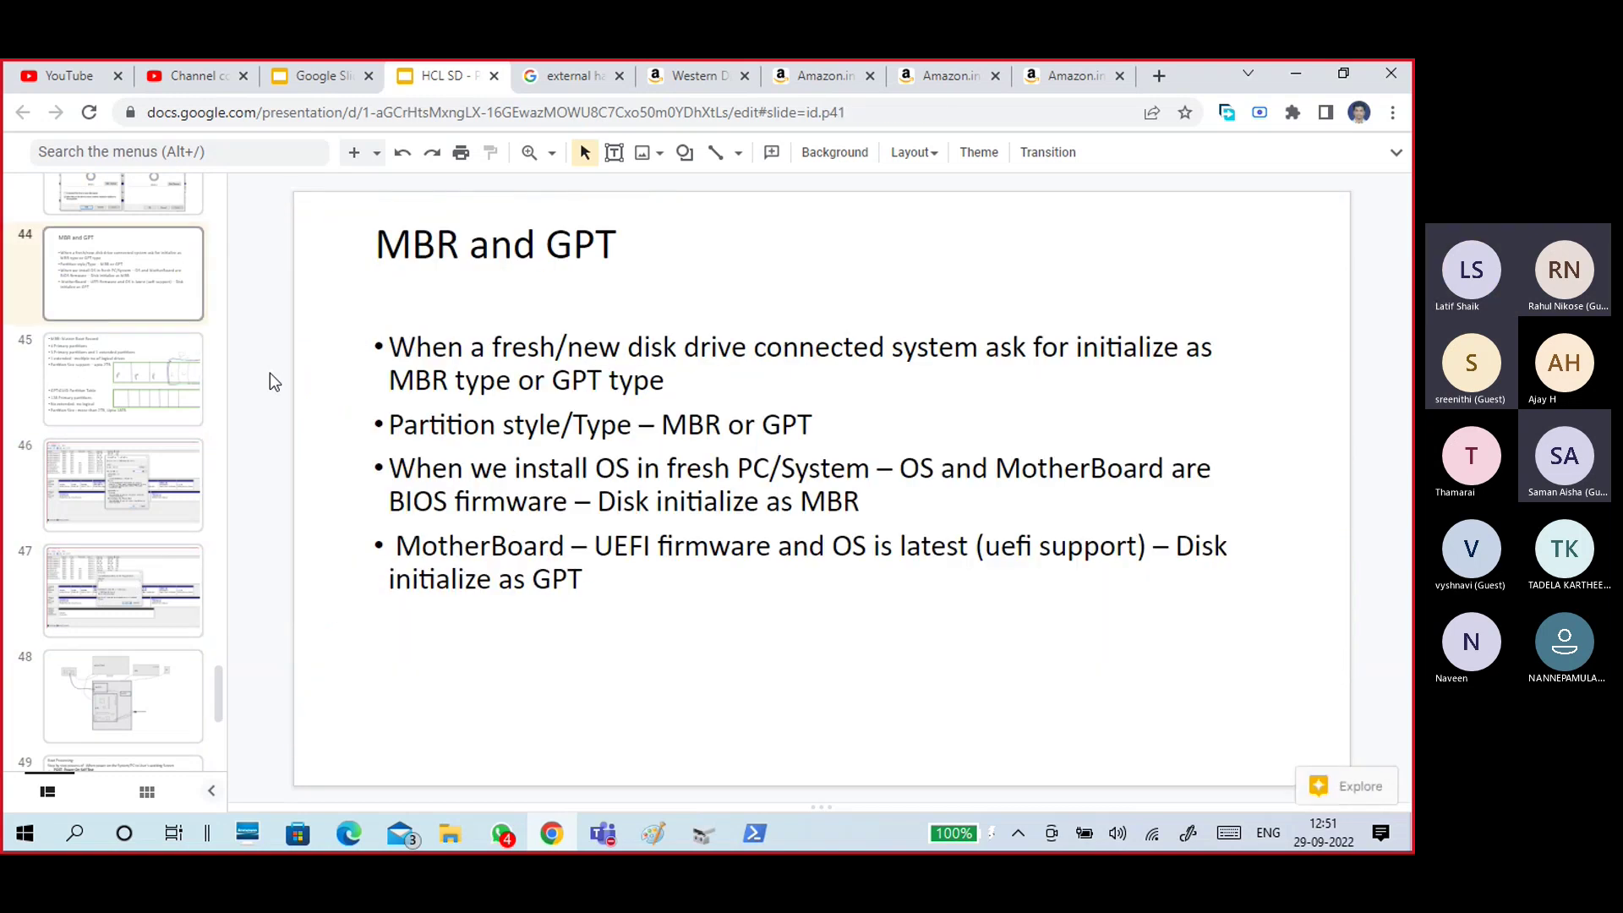
pyautogui.press('Up')
pyautogui.press('Up')
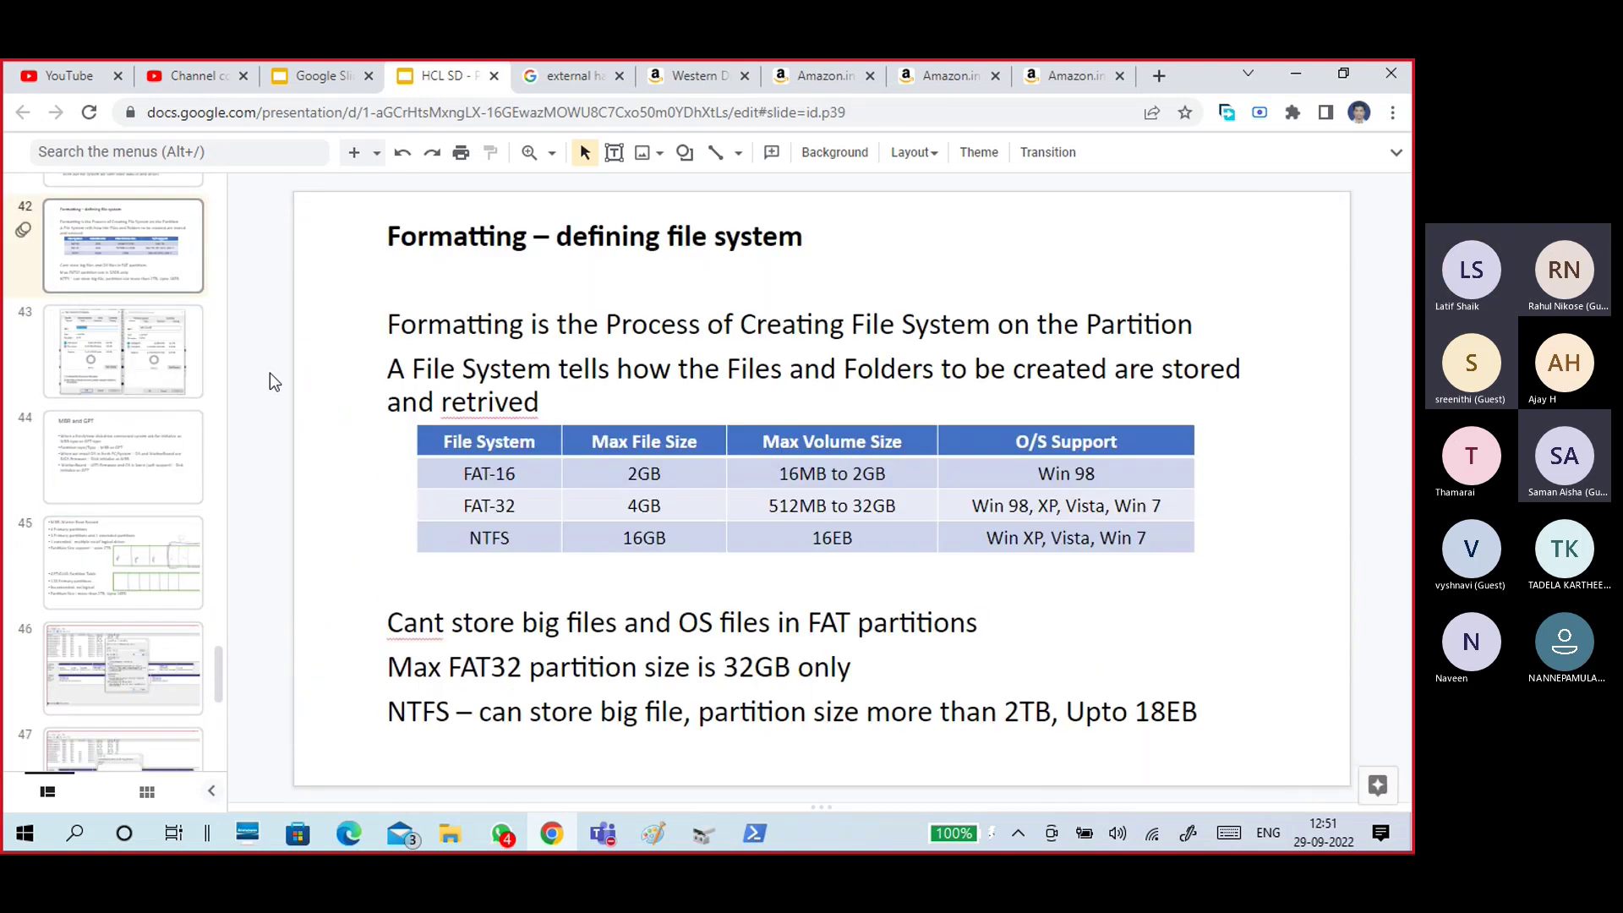
pyautogui.press('Down')
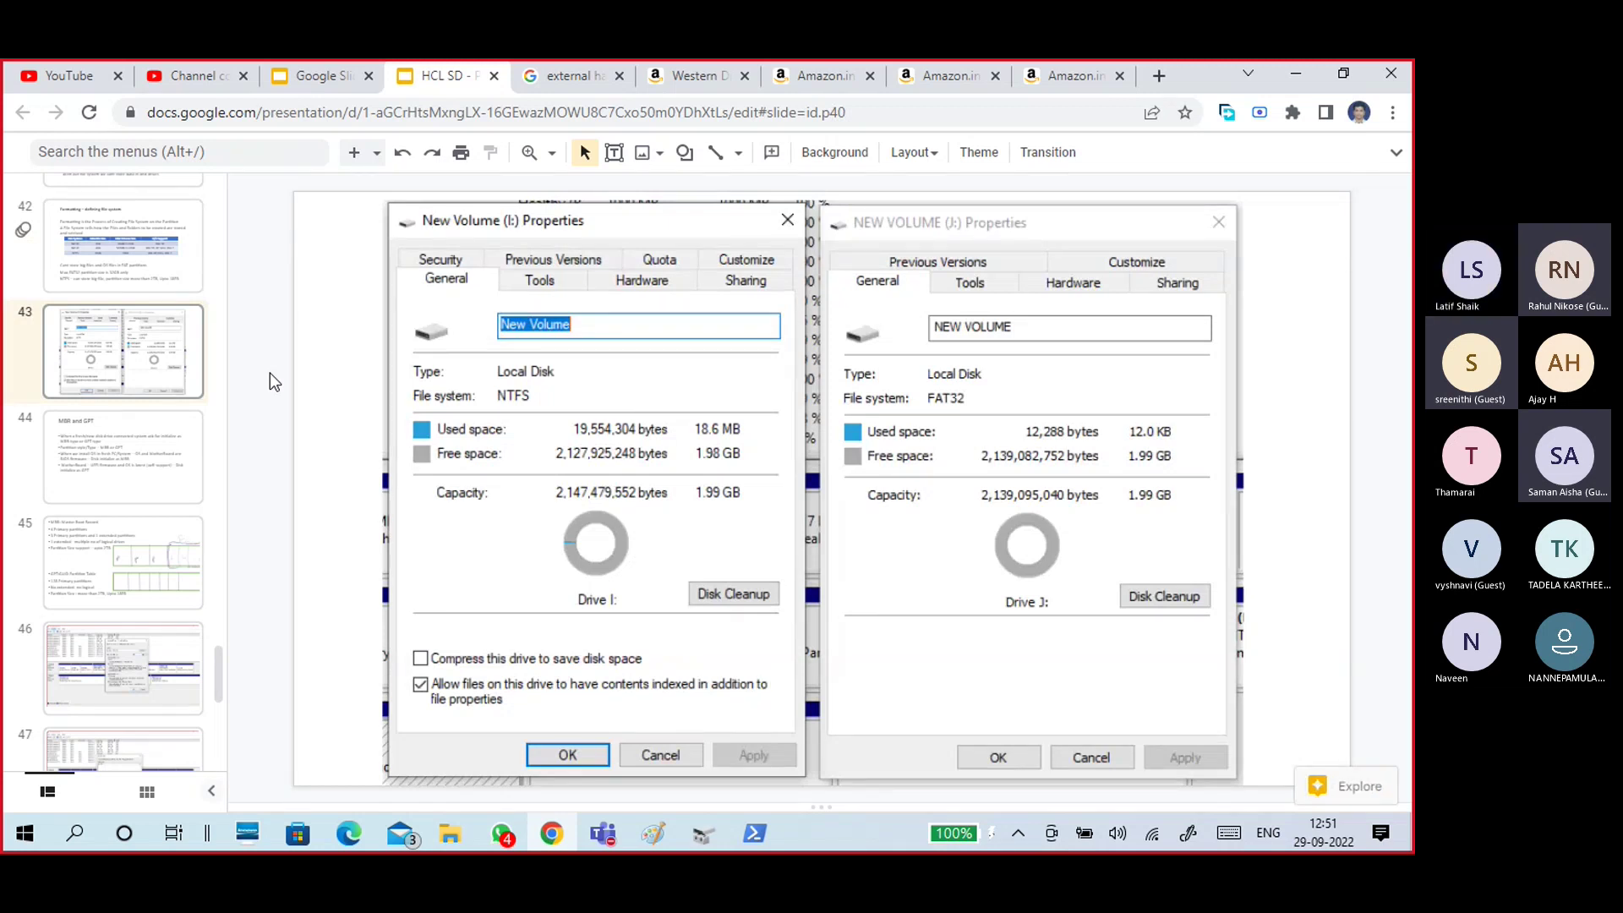
# - Switch to Disk Management and delete the logical drive New Volume (J:) on Disk 1
pyautogui.click(703, 834)
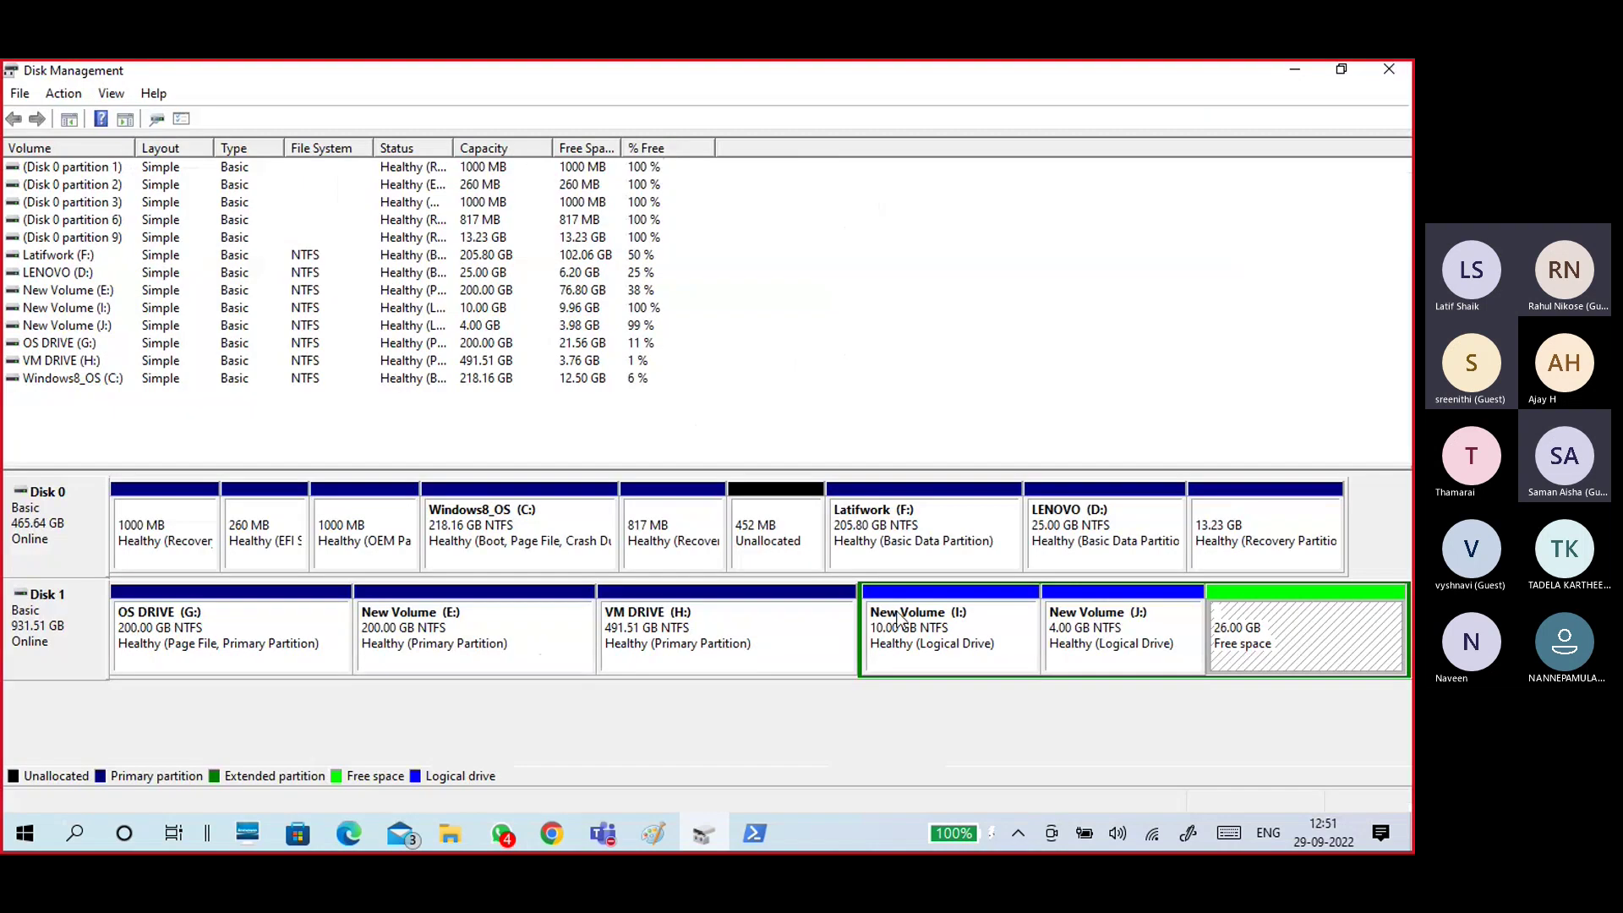
pyautogui.click(1159, 617)
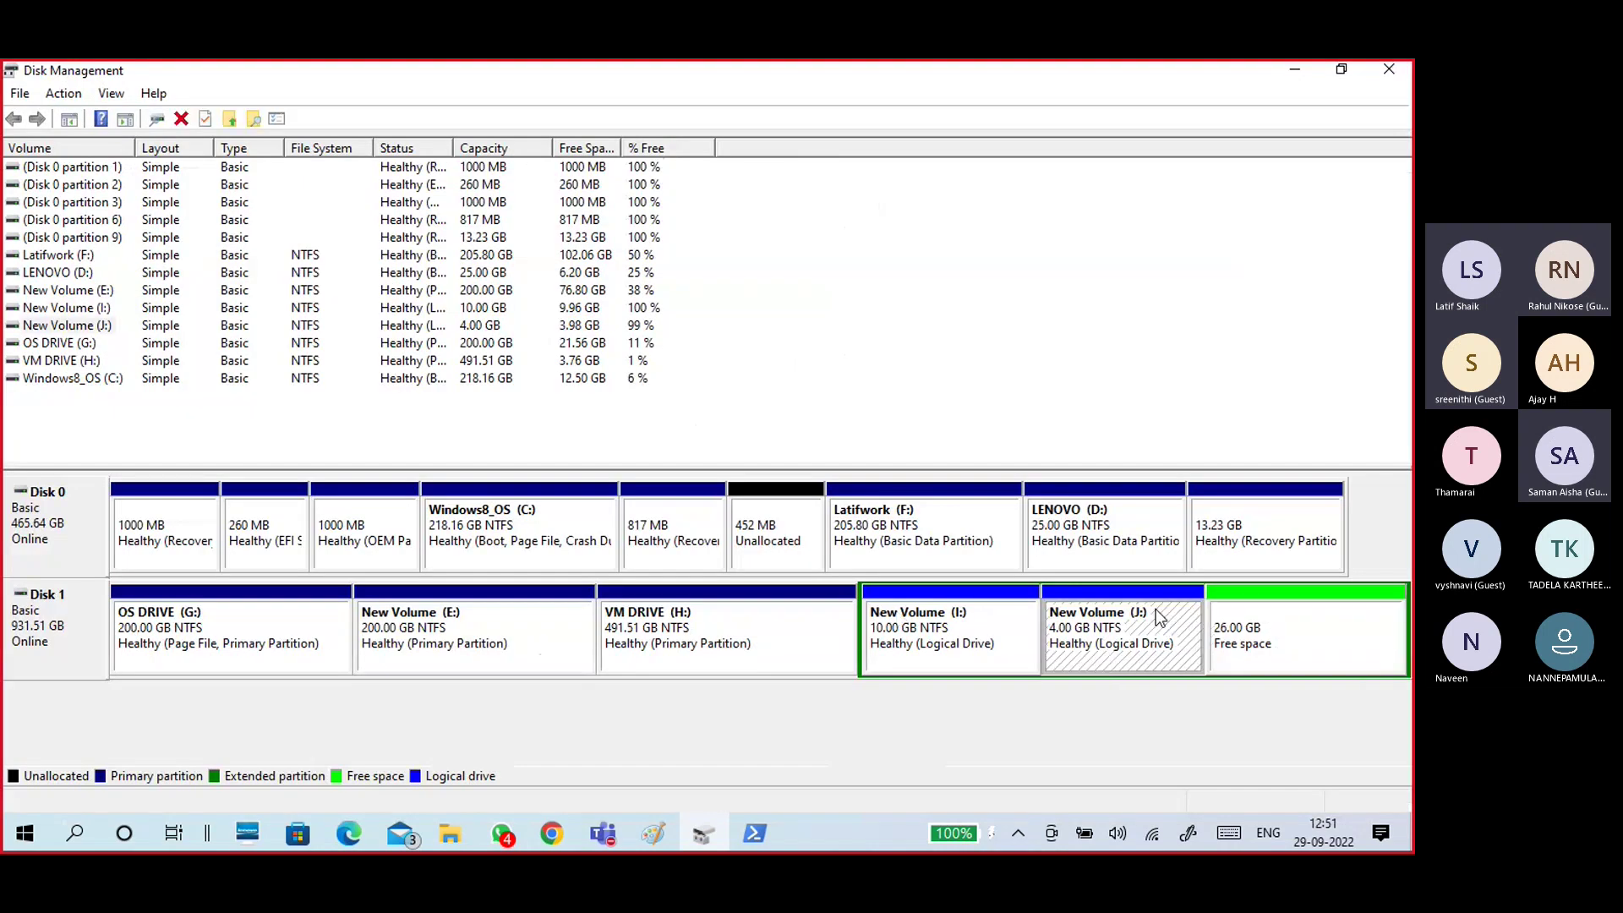
pyautogui.rightClick(1160, 620)
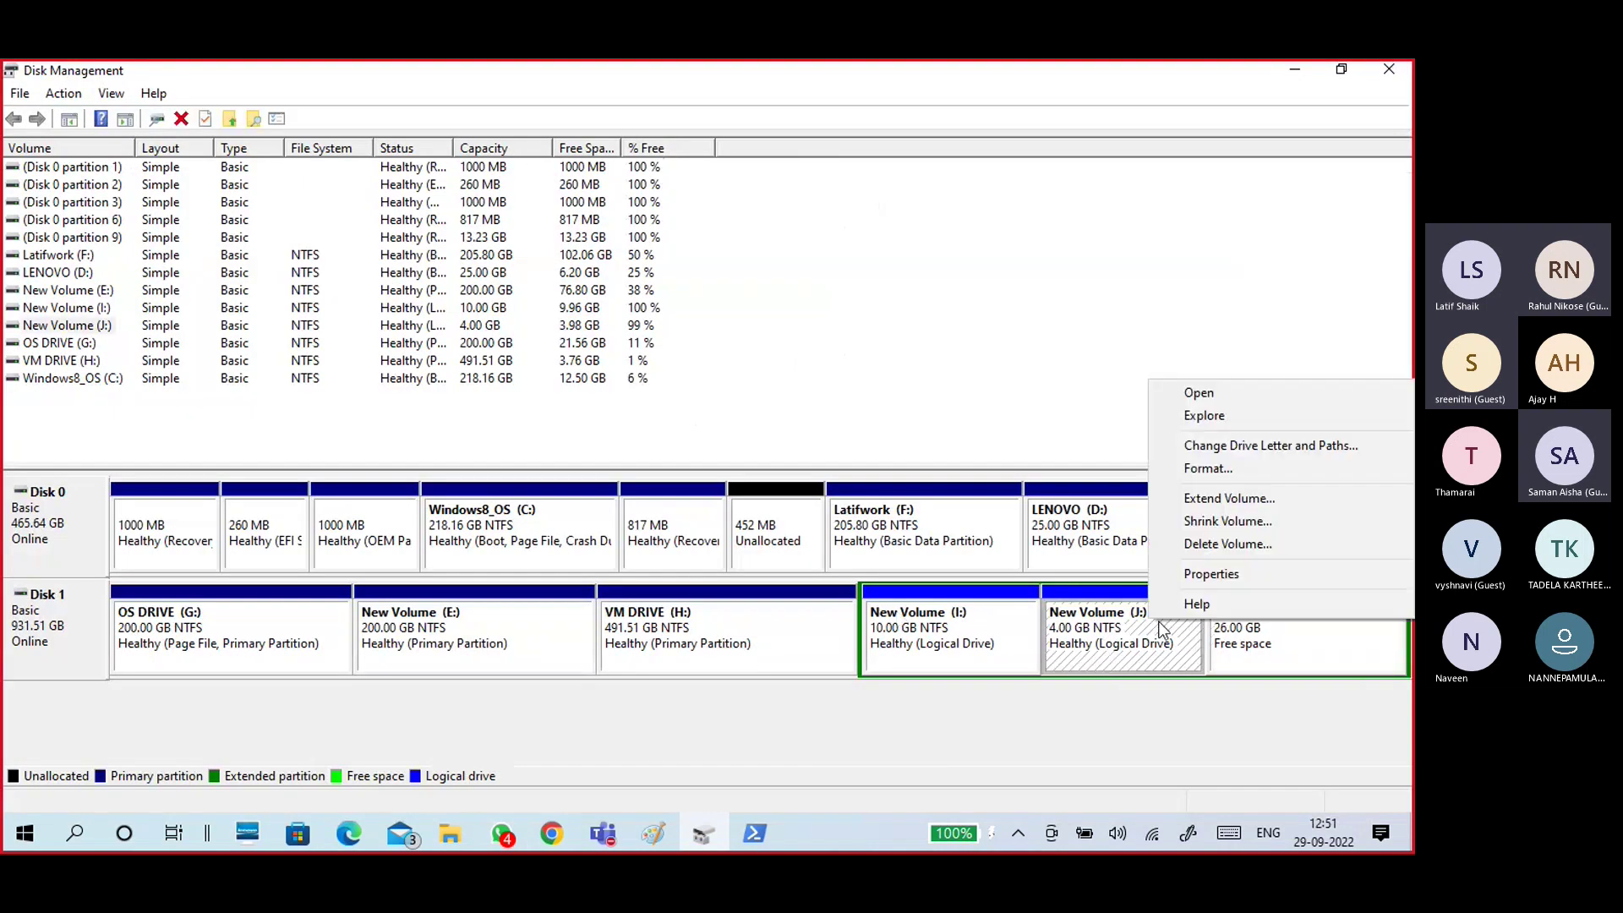
pyautogui.click(1164, 546)
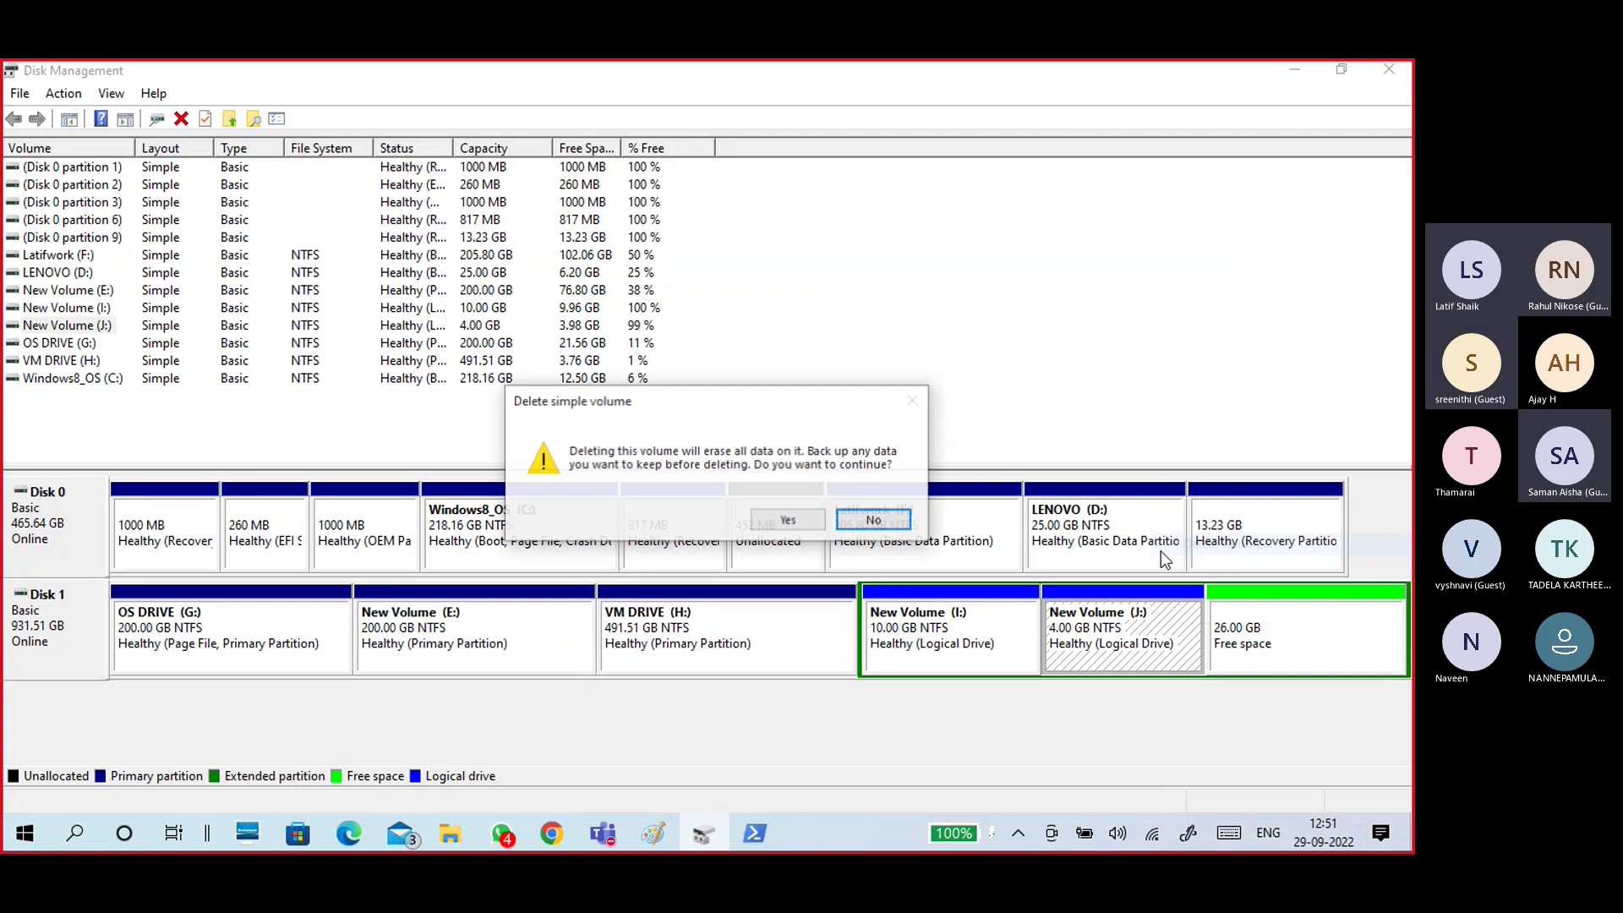
pyautogui.click(785, 518)
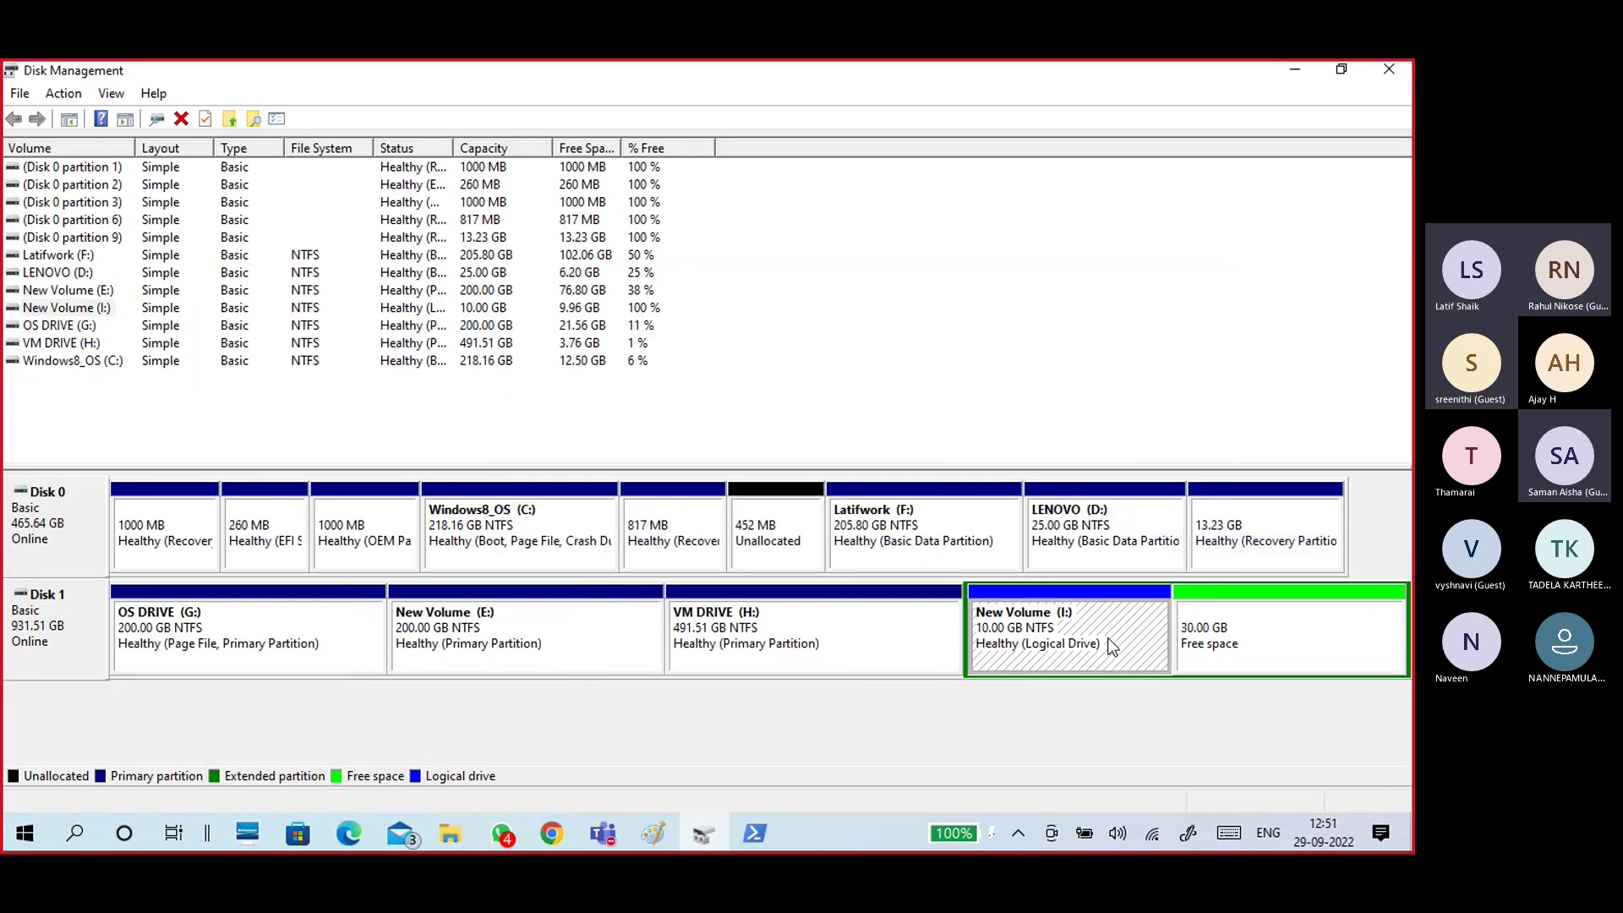
# - Delete the logical drive New Volume (I:) on Disk 1, accepting the loss of its data
pyautogui.click(1111, 647)
pyautogui.rightClick(1110, 647)
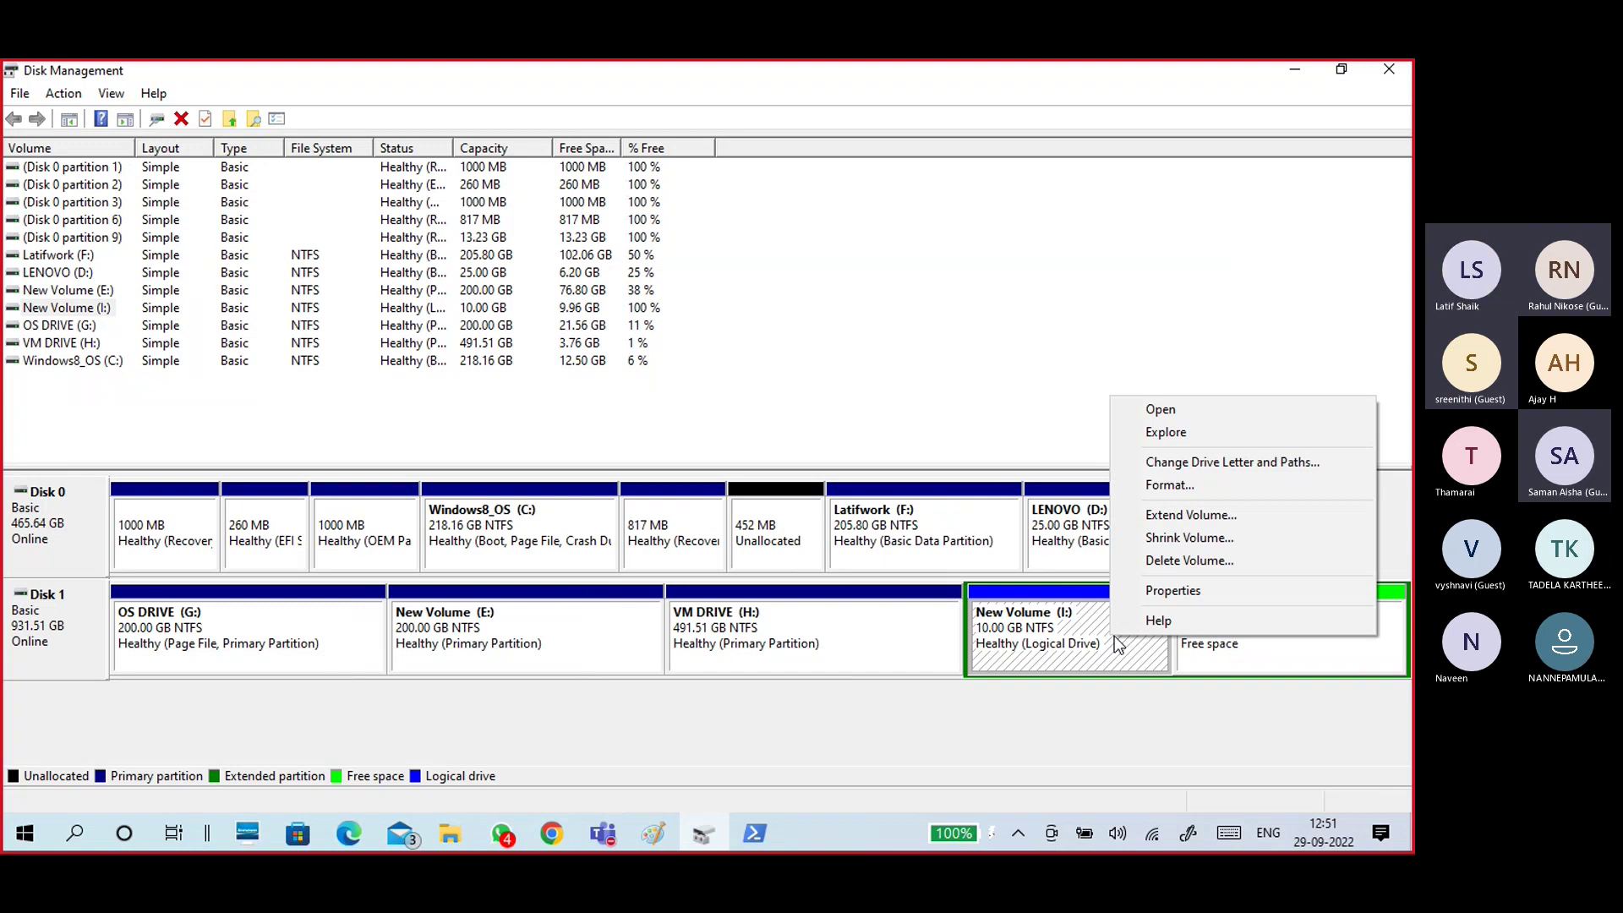
pyautogui.click(1189, 561)
pyautogui.click(785, 518)
pyautogui.click(1217, 655)
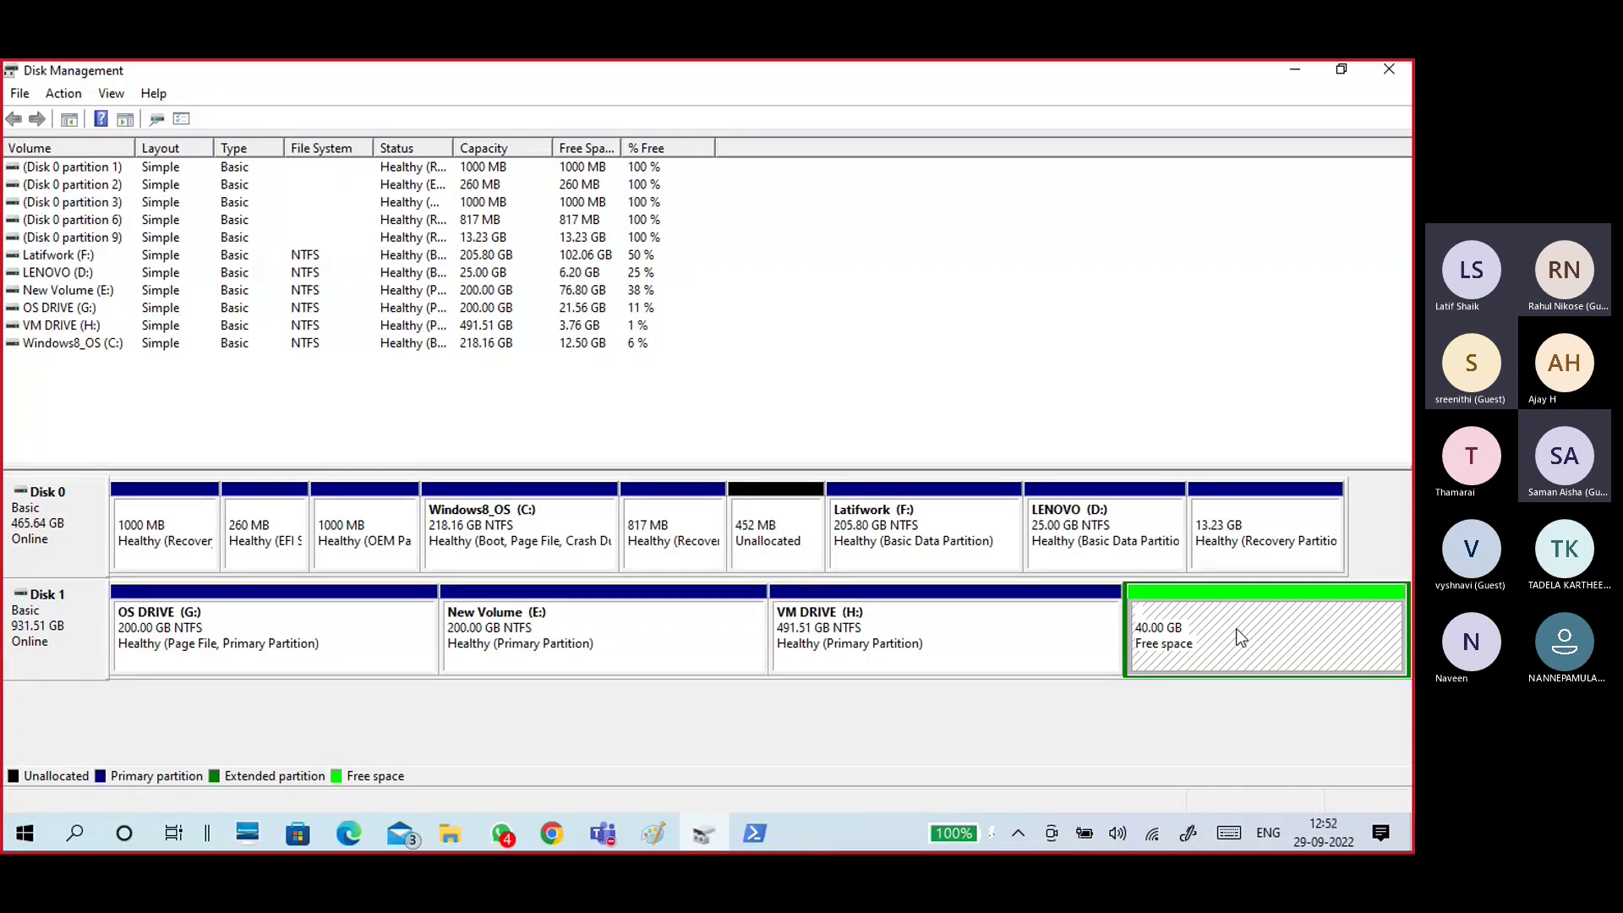
pyautogui.rightClick(1290, 637)
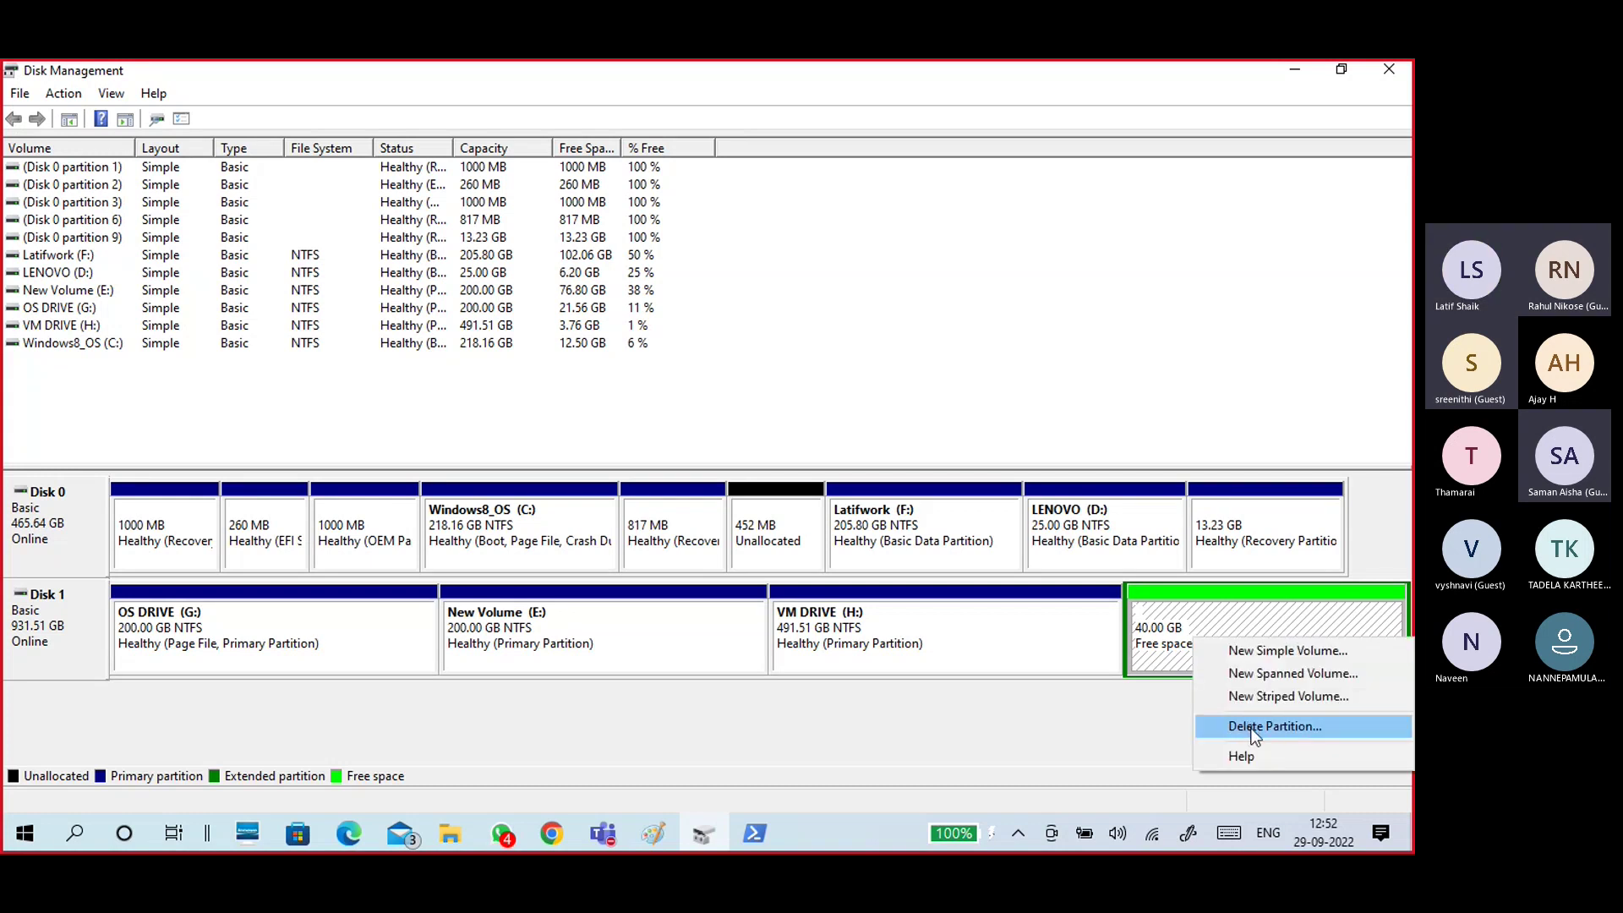
pyautogui.click(1205, 580)
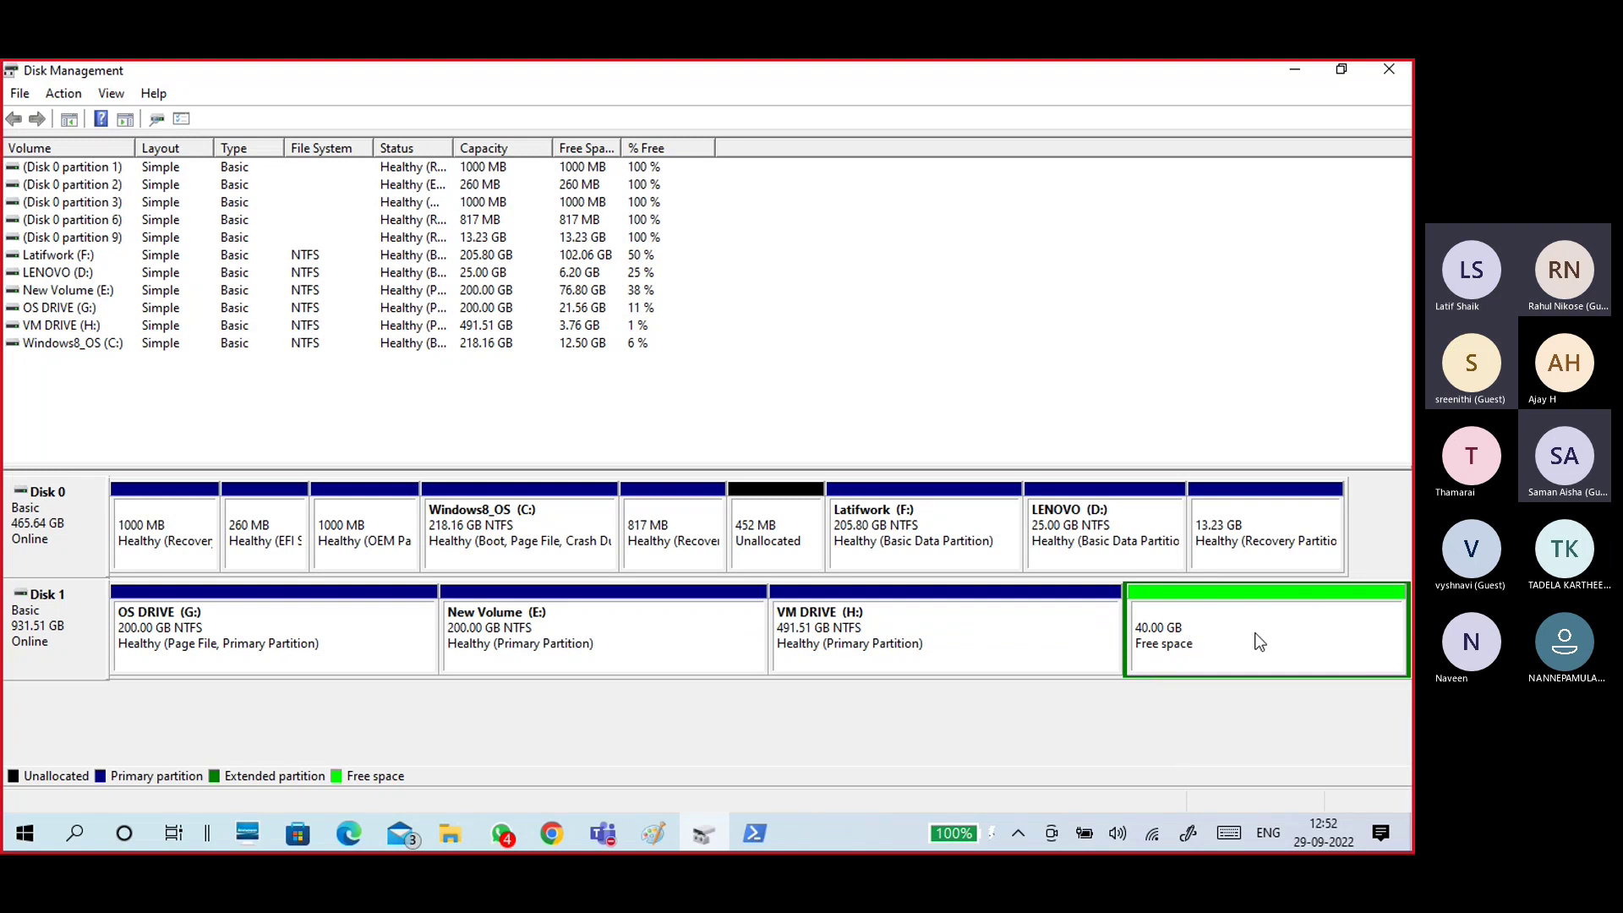
pyautogui.click(431, 669)
pyautogui.click(469, 647)
pyautogui.click(946, 646)
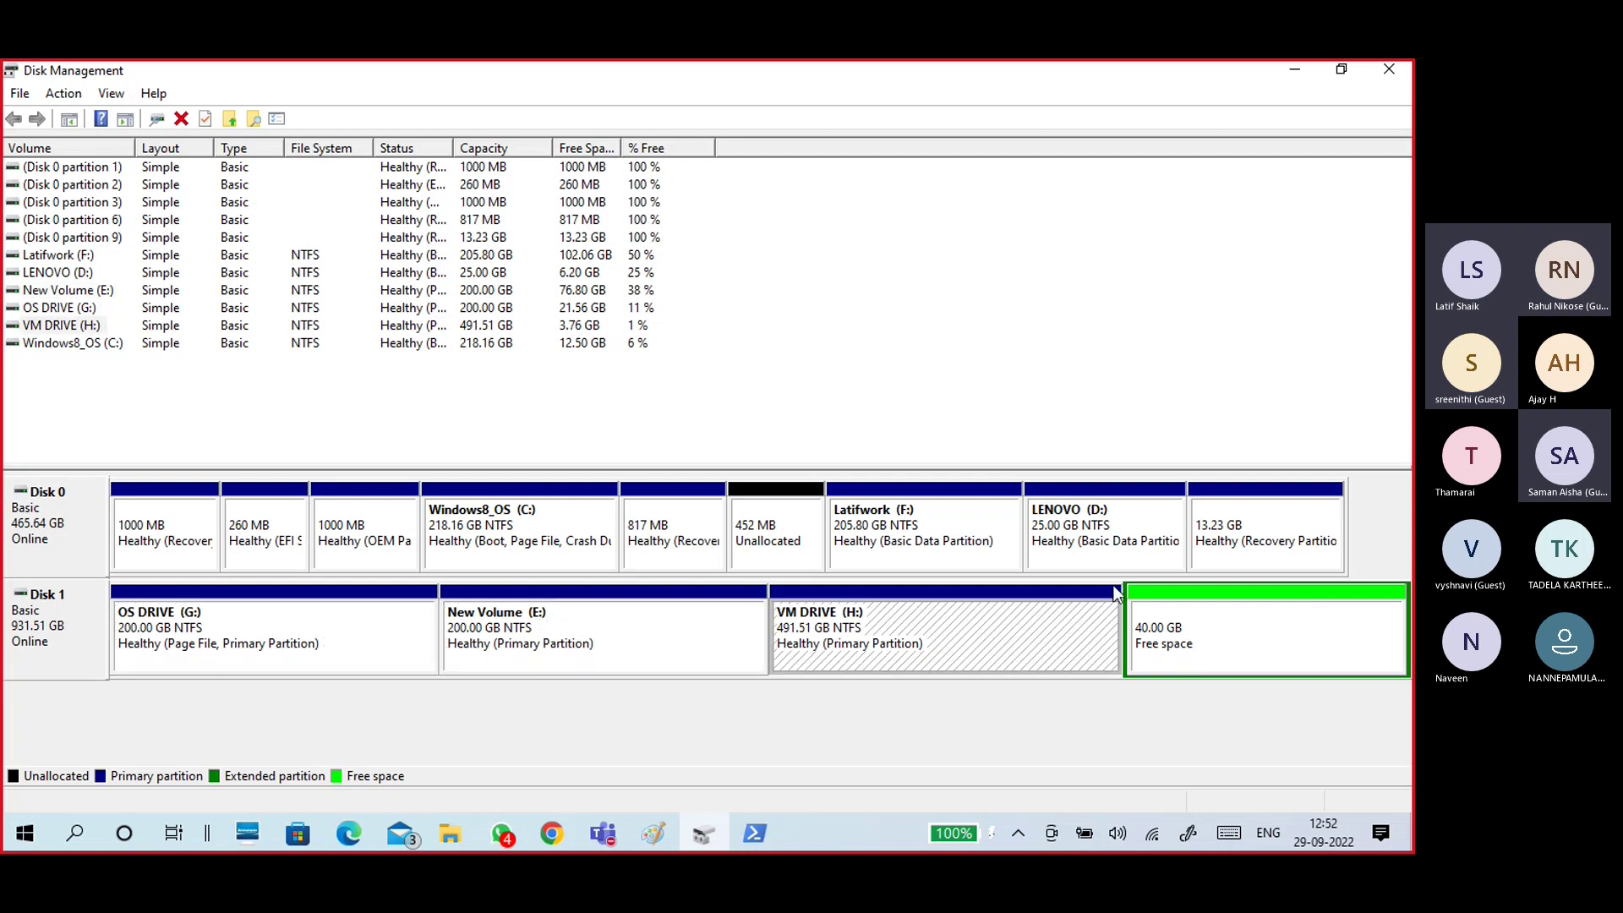
# - Create a 2048 MB simple volume in Disk 1's free space with the default NTFS format settings, and close its Explorer window
pyautogui.click(1230, 651)
pyautogui.rightClick(1204, 625)
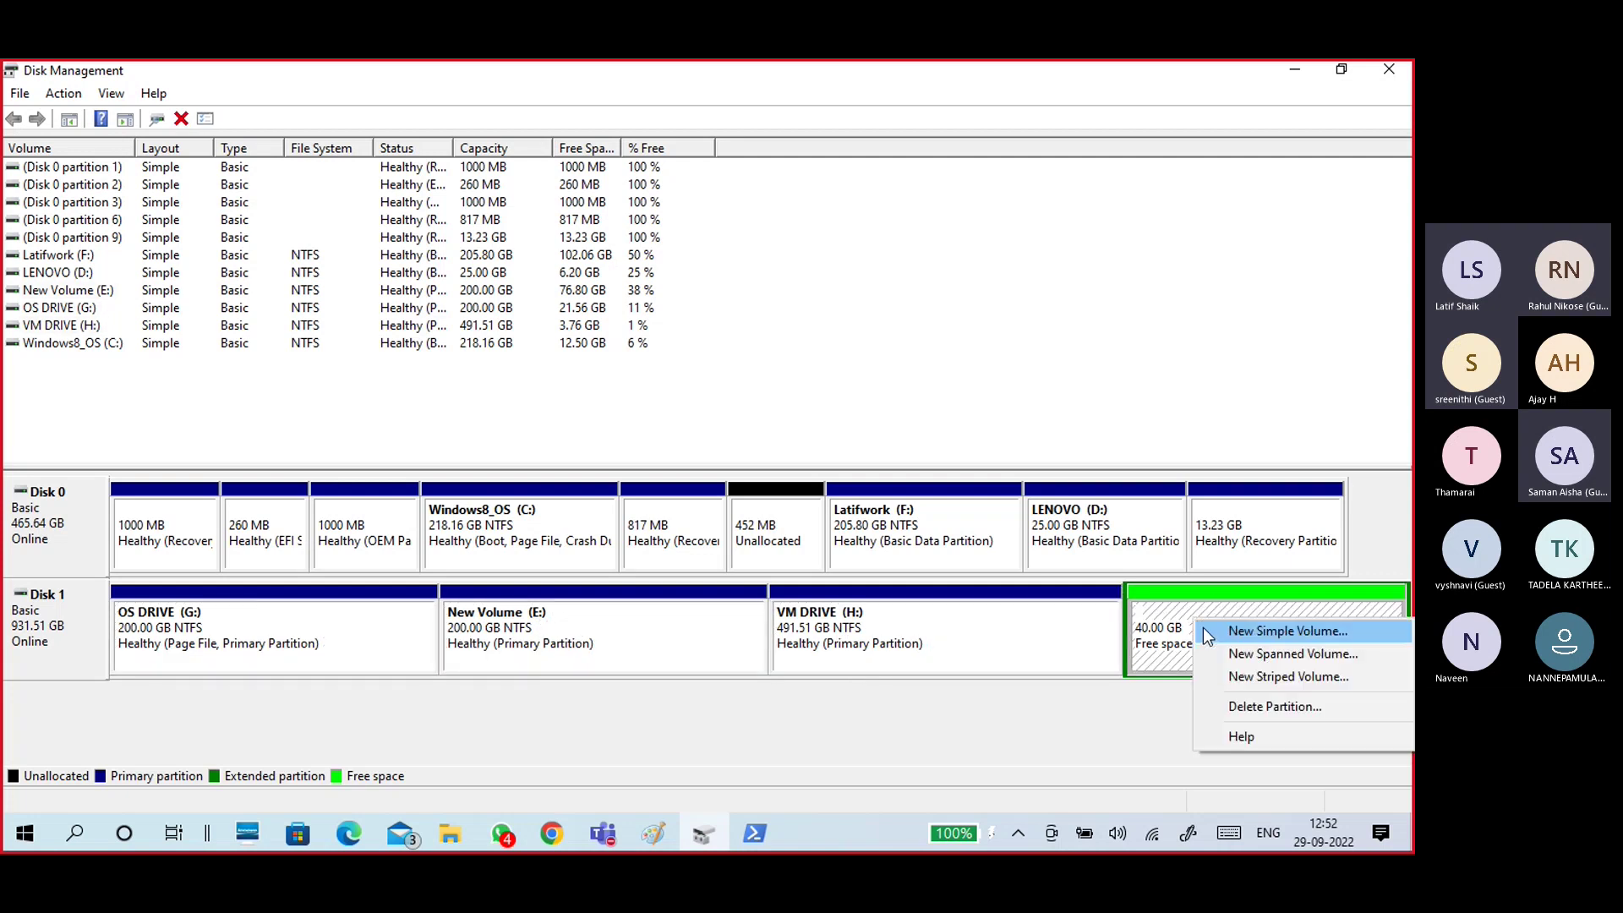
pyautogui.click(1212, 635)
pyautogui.click(403, 539)
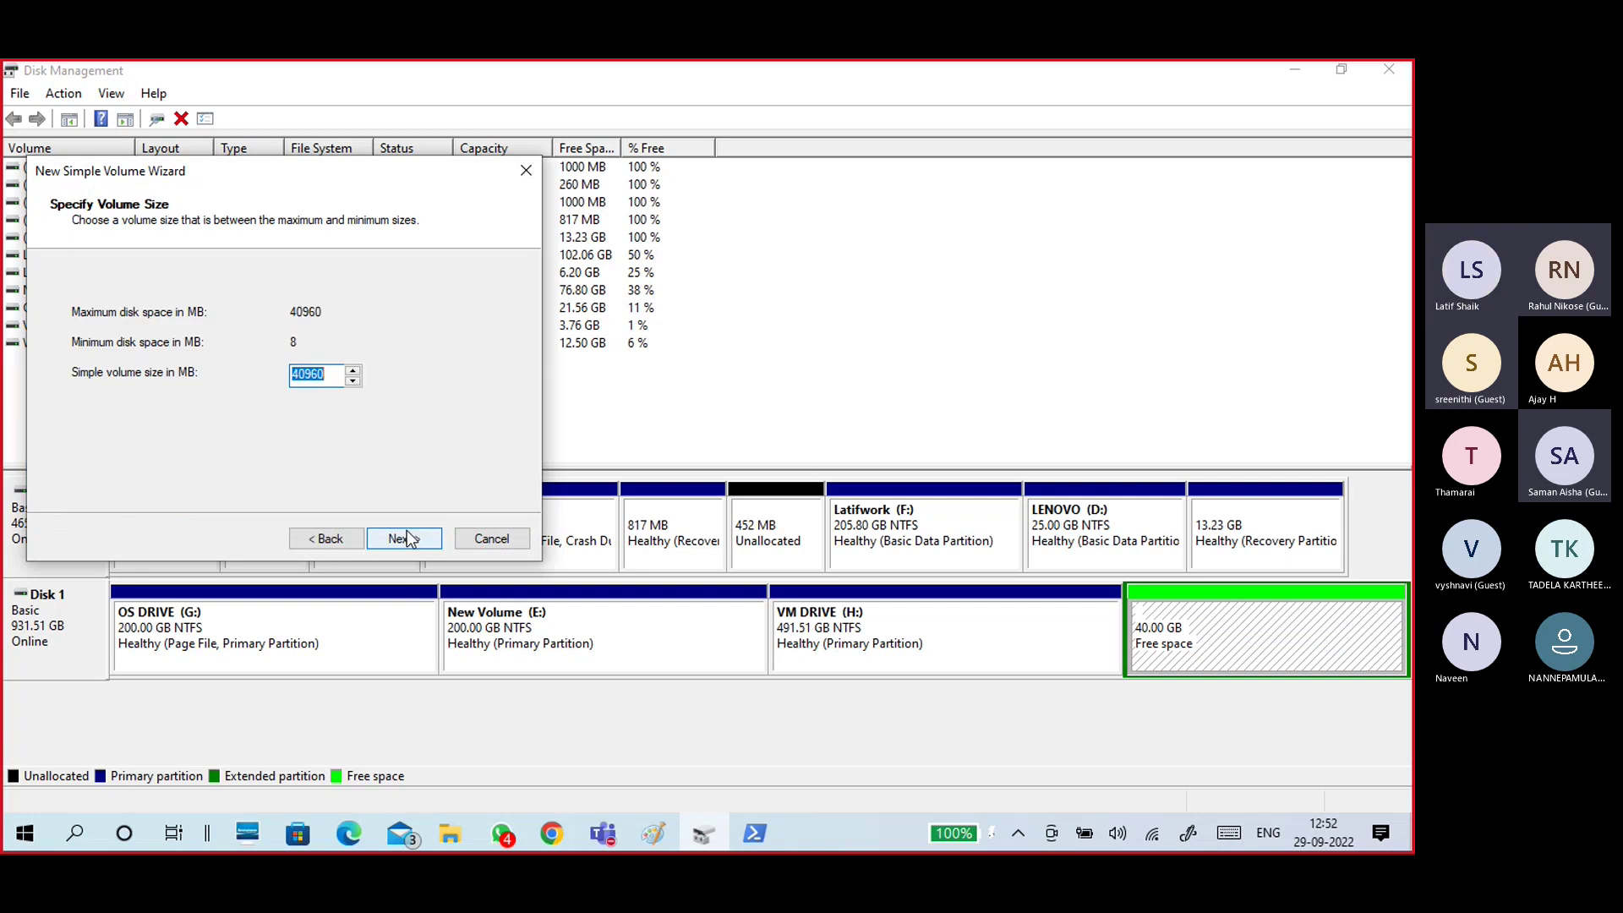
pyautogui.write('2048')
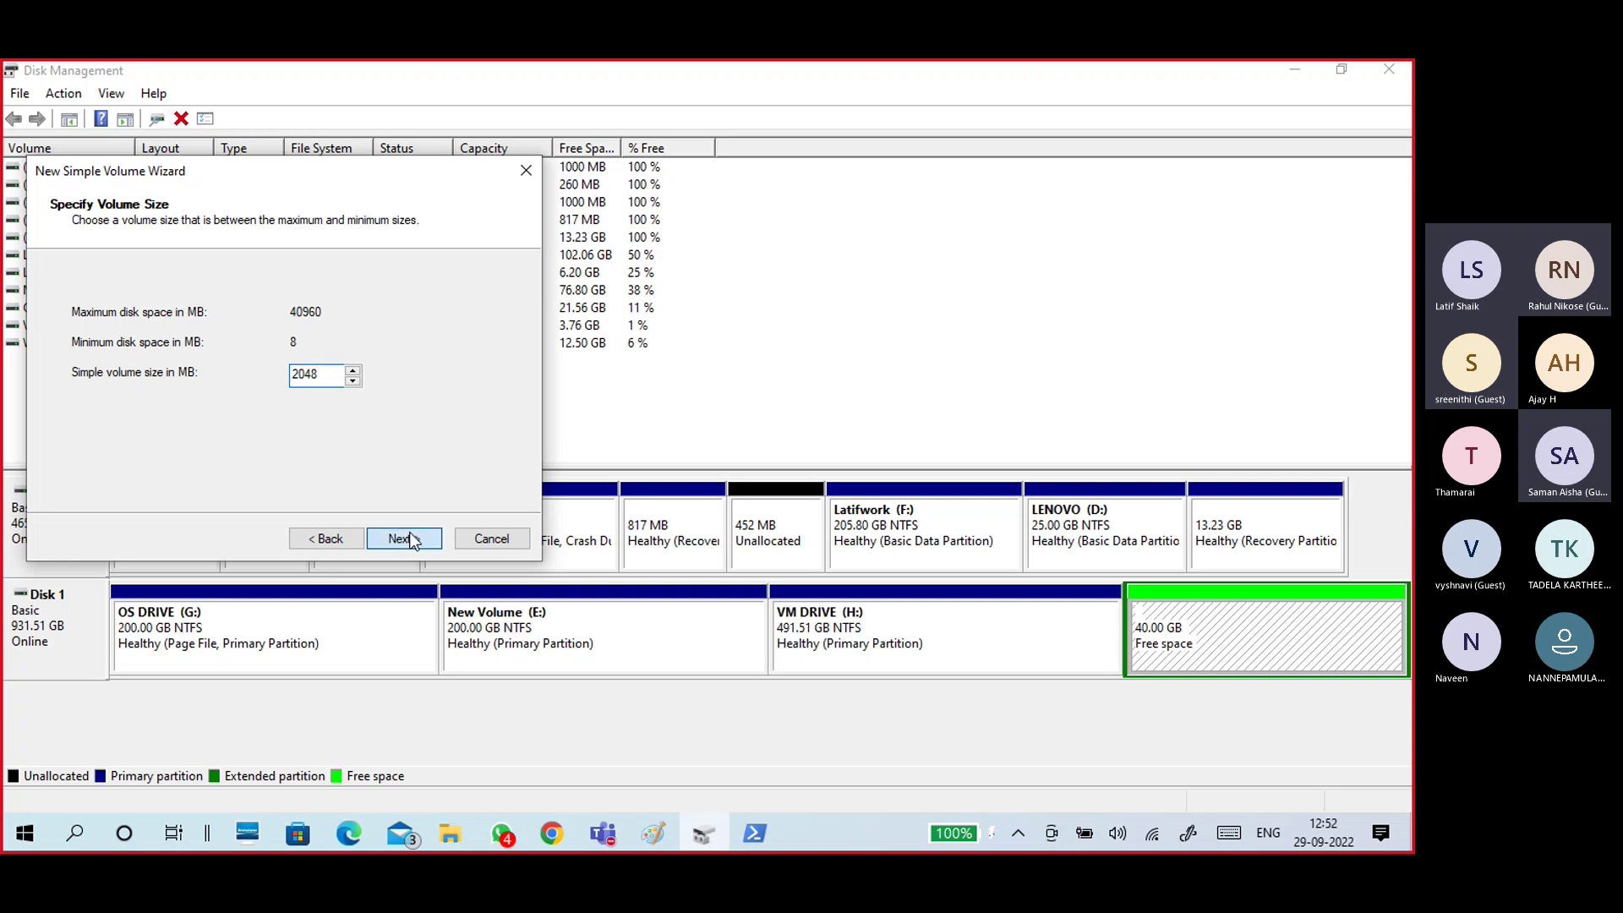
pyautogui.click(409, 541)
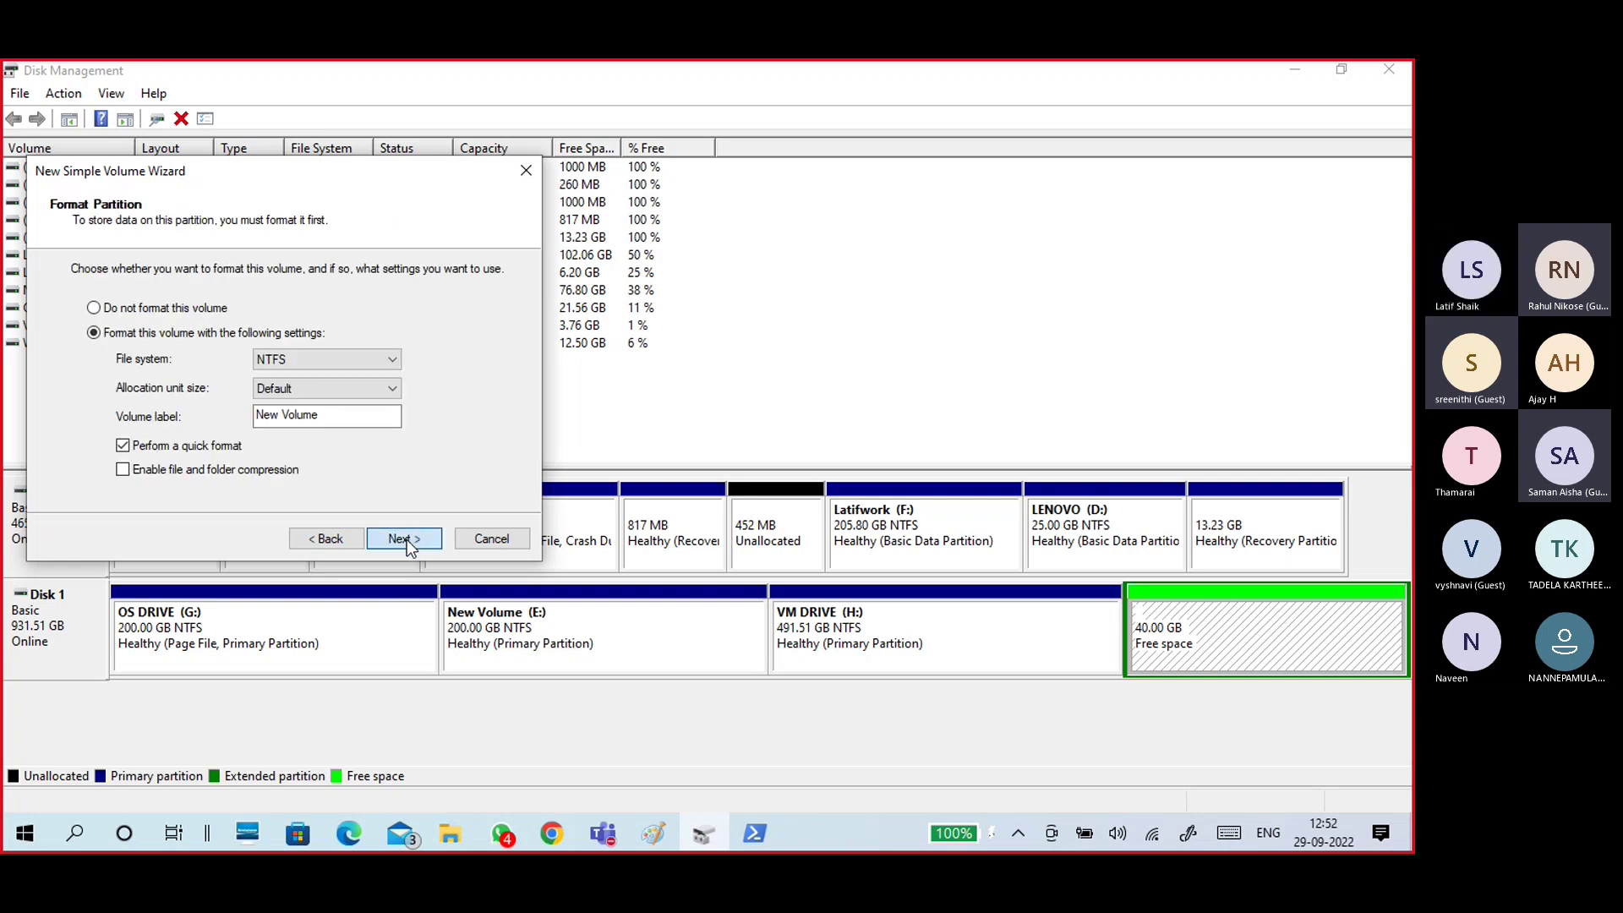
pyautogui.click(408, 539)
pyautogui.click(407, 540)
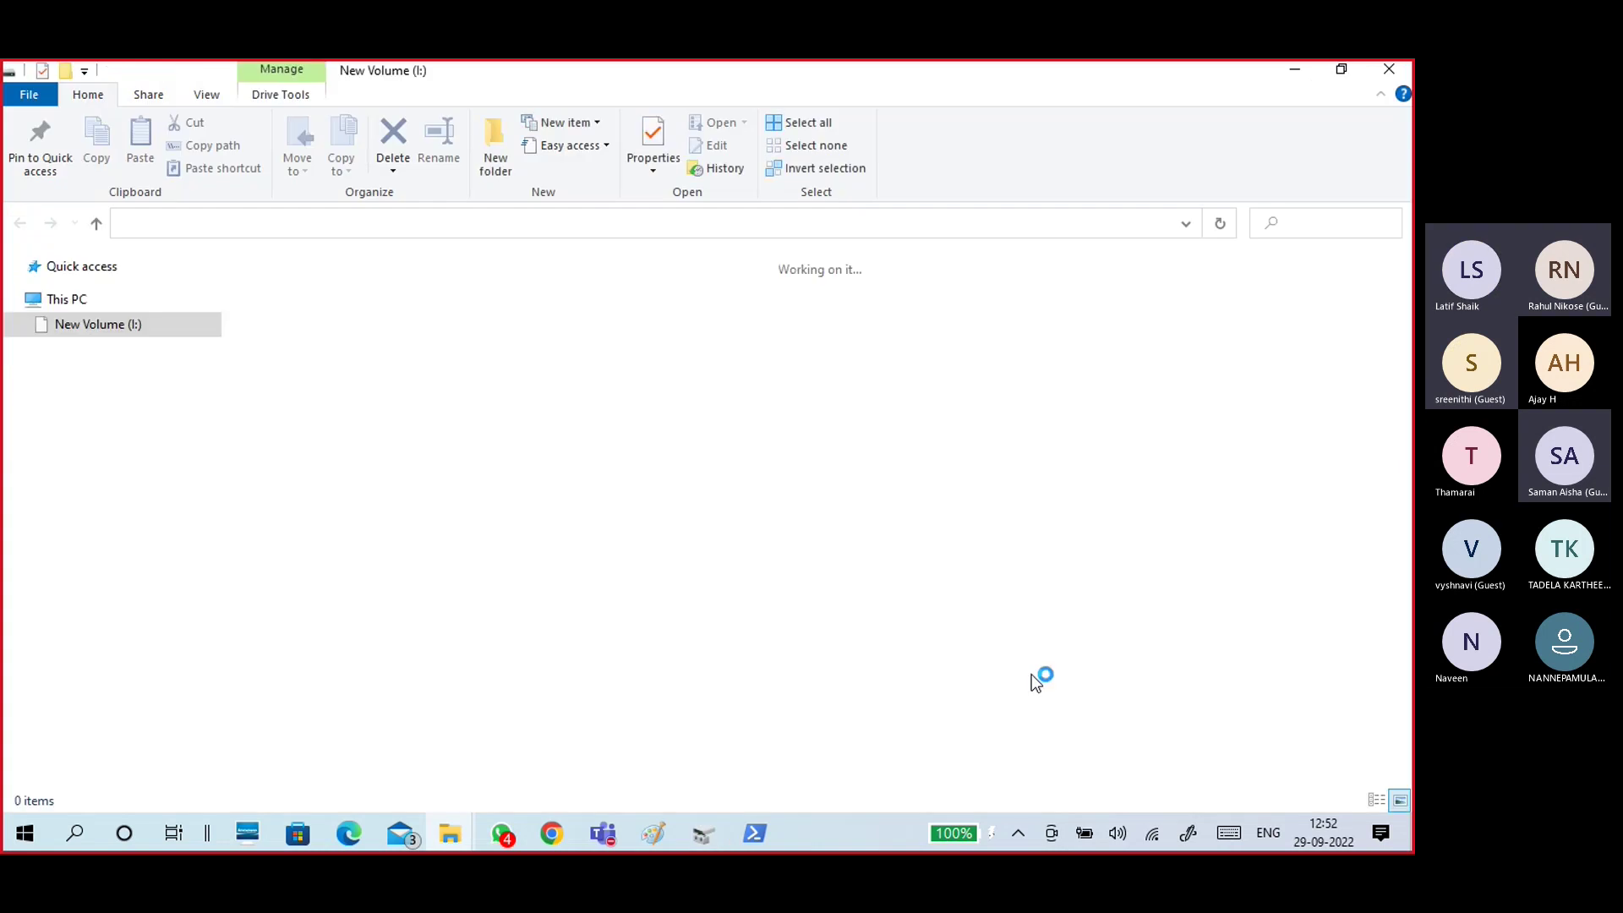
pyautogui.click(1379, 71)
# - Delete the new 2 GB logical drive New Volume (I:) from Disk 1's extended partition
pyautogui.click(829, 633)
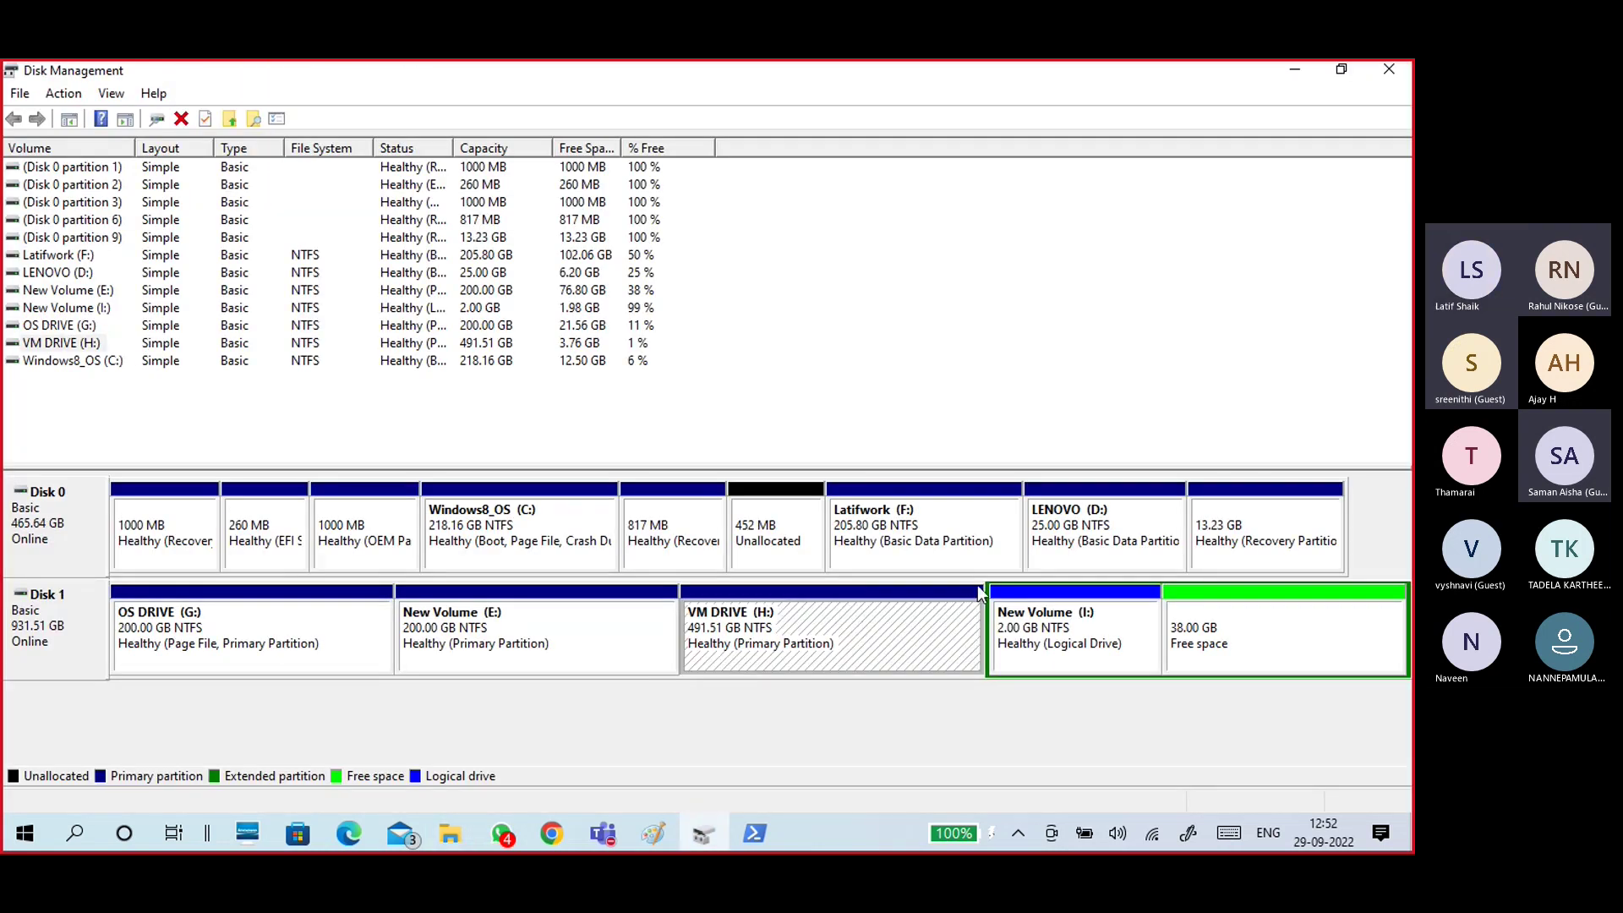
pyautogui.click(1073, 613)
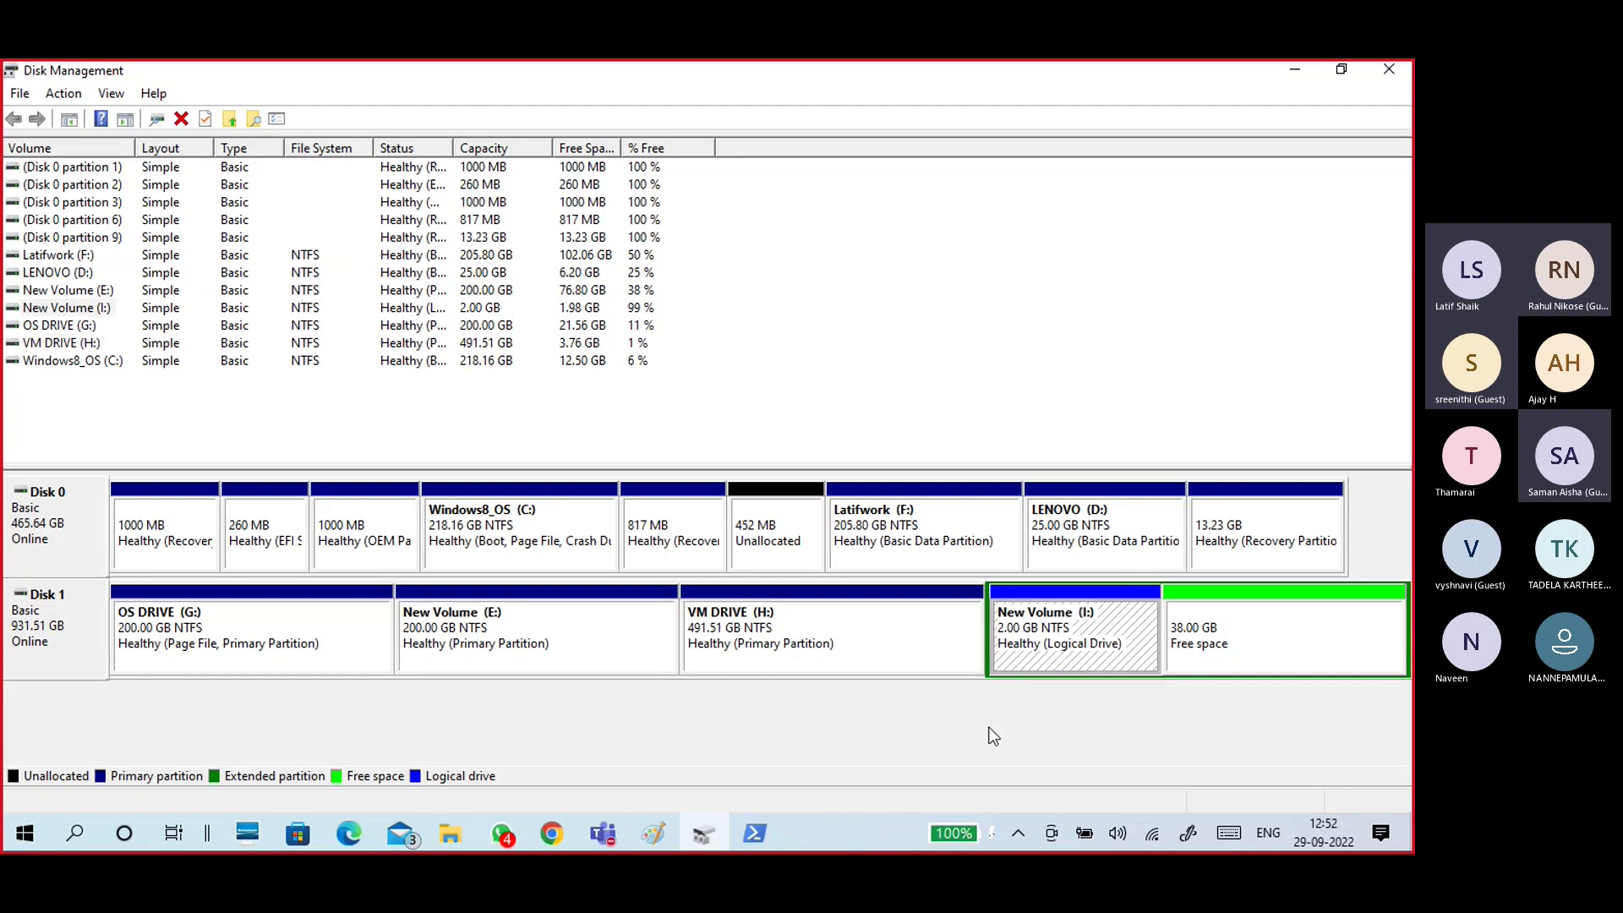
pyautogui.rightClick(1076, 644)
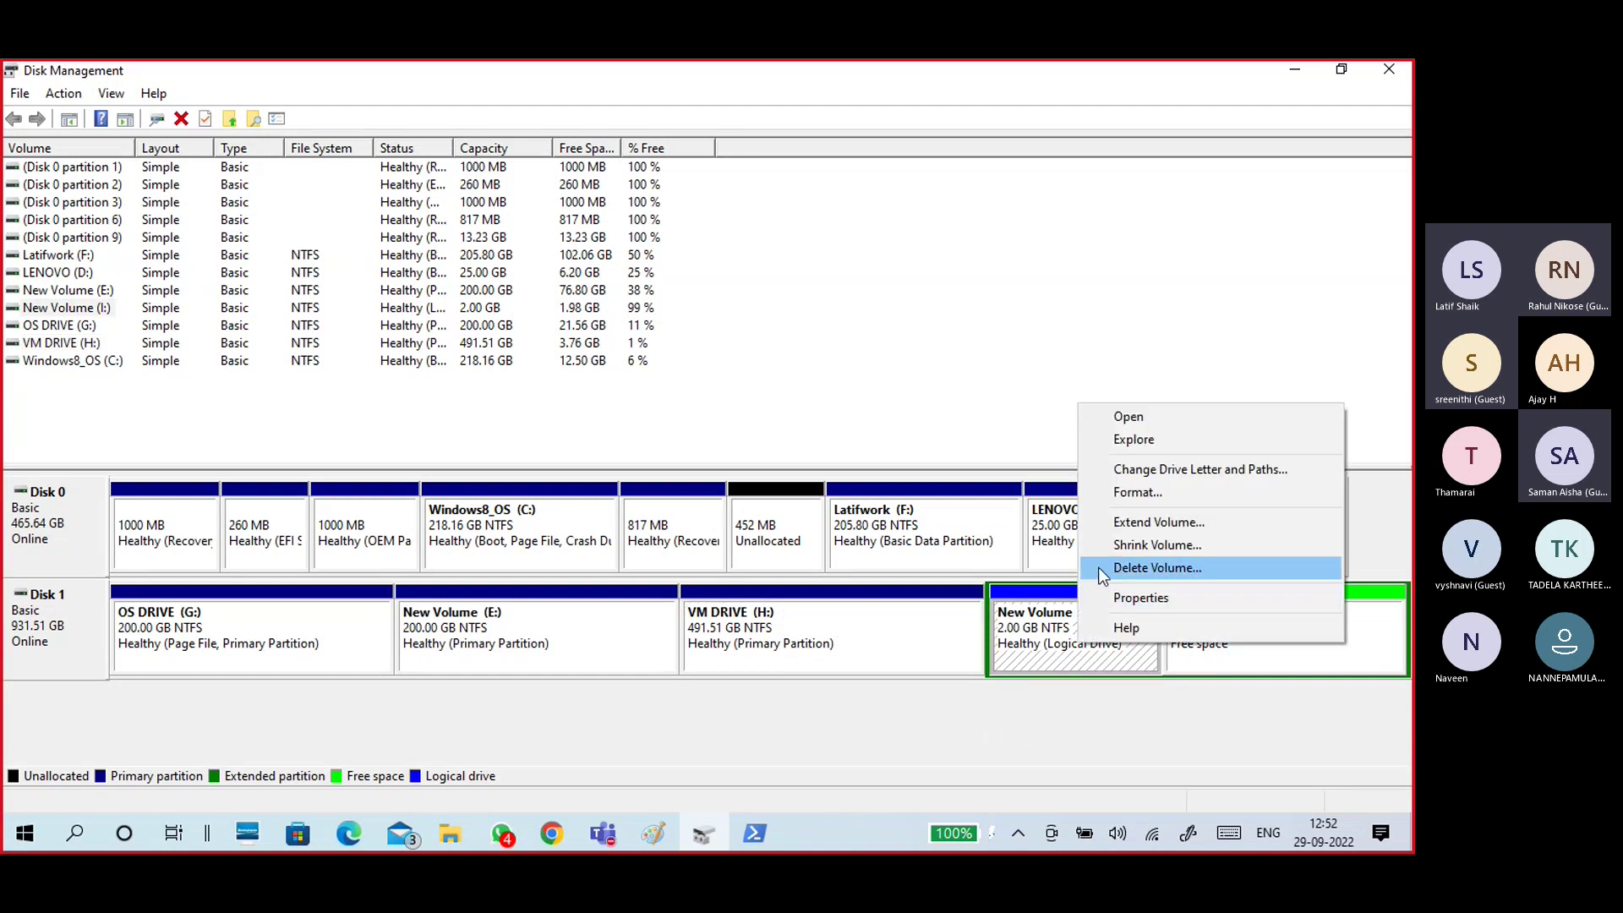
pyautogui.click(1097, 566)
pyautogui.click(779, 520)
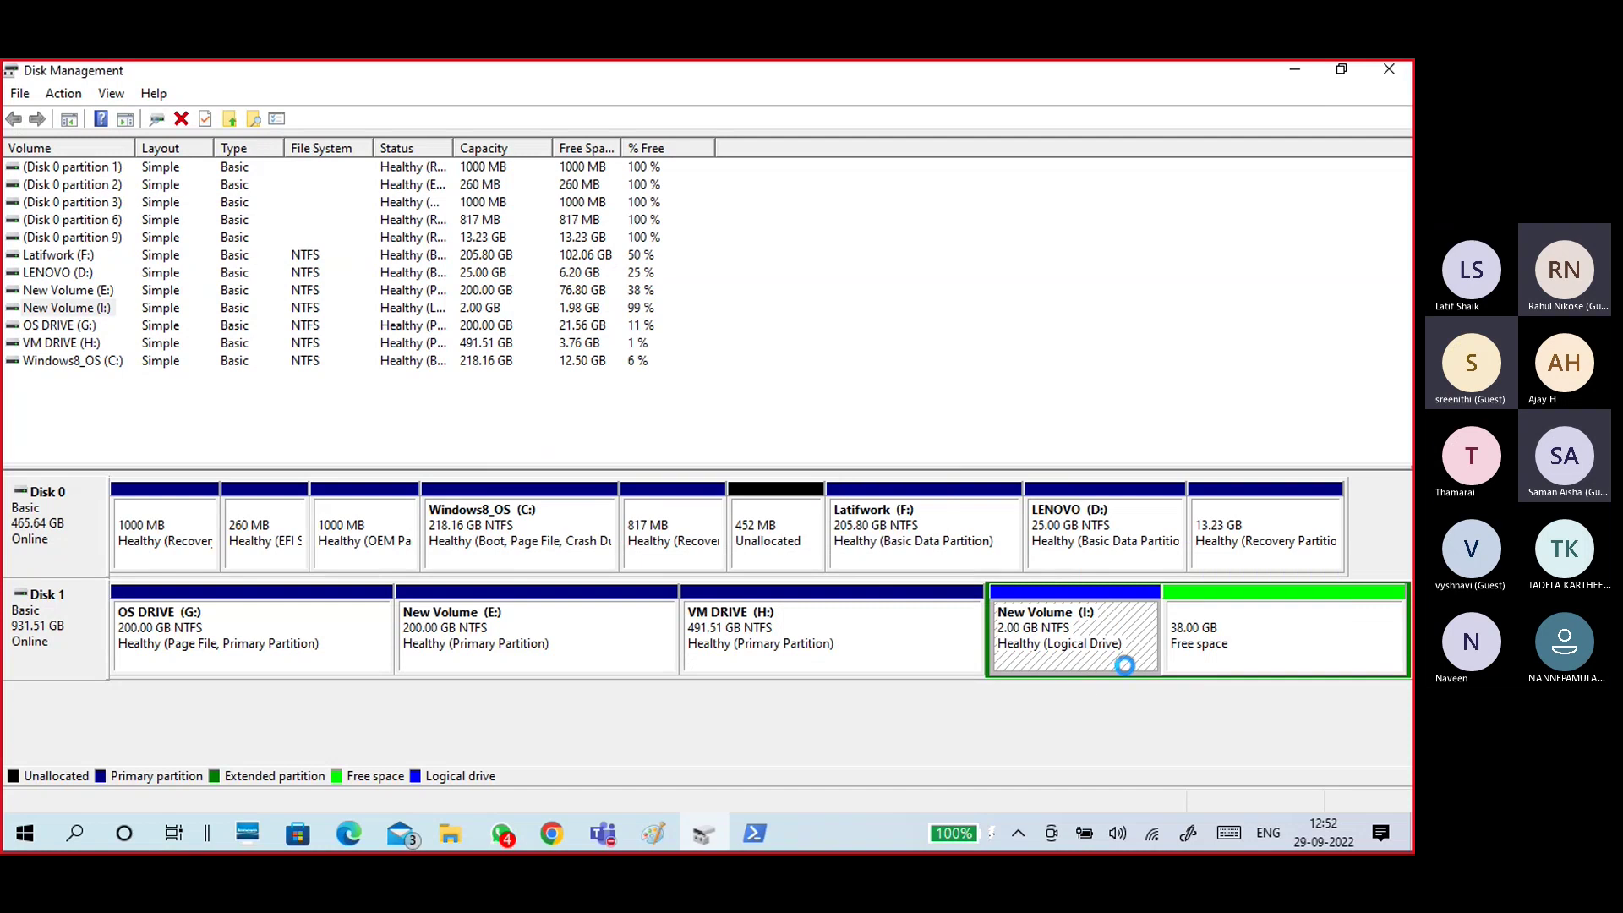
# - Delete the empty extended partition on Disk 1 so that its space becomes unallocated
pyautogui.rightClick(1220, 644)
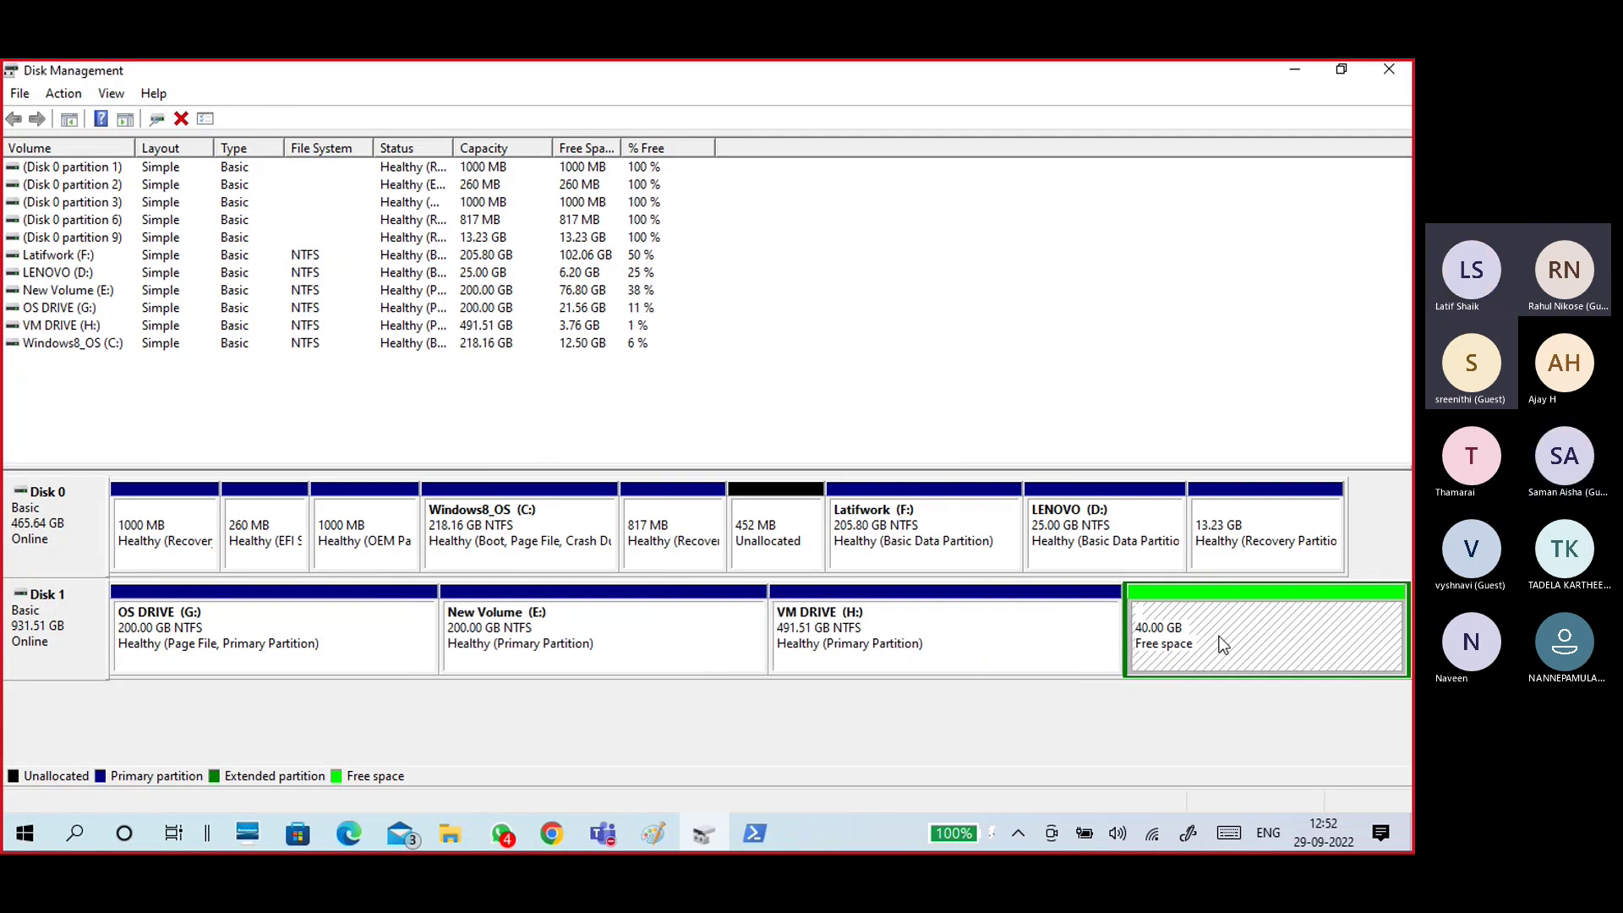
pyautogui.click(1228, 722)
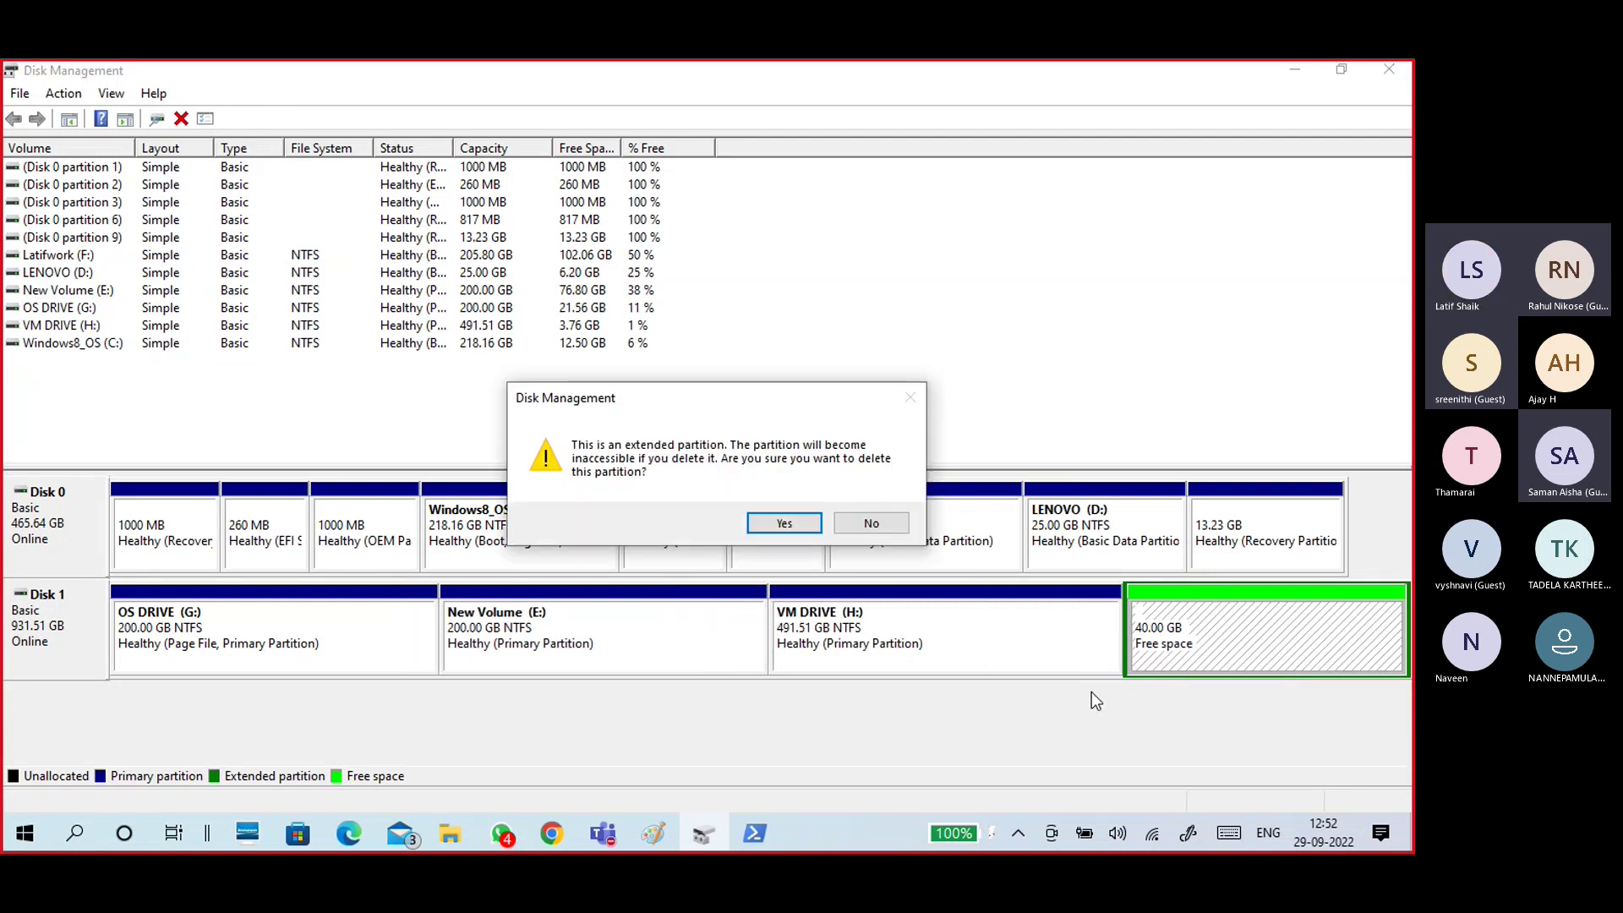
pyautogui.click(804, 527)
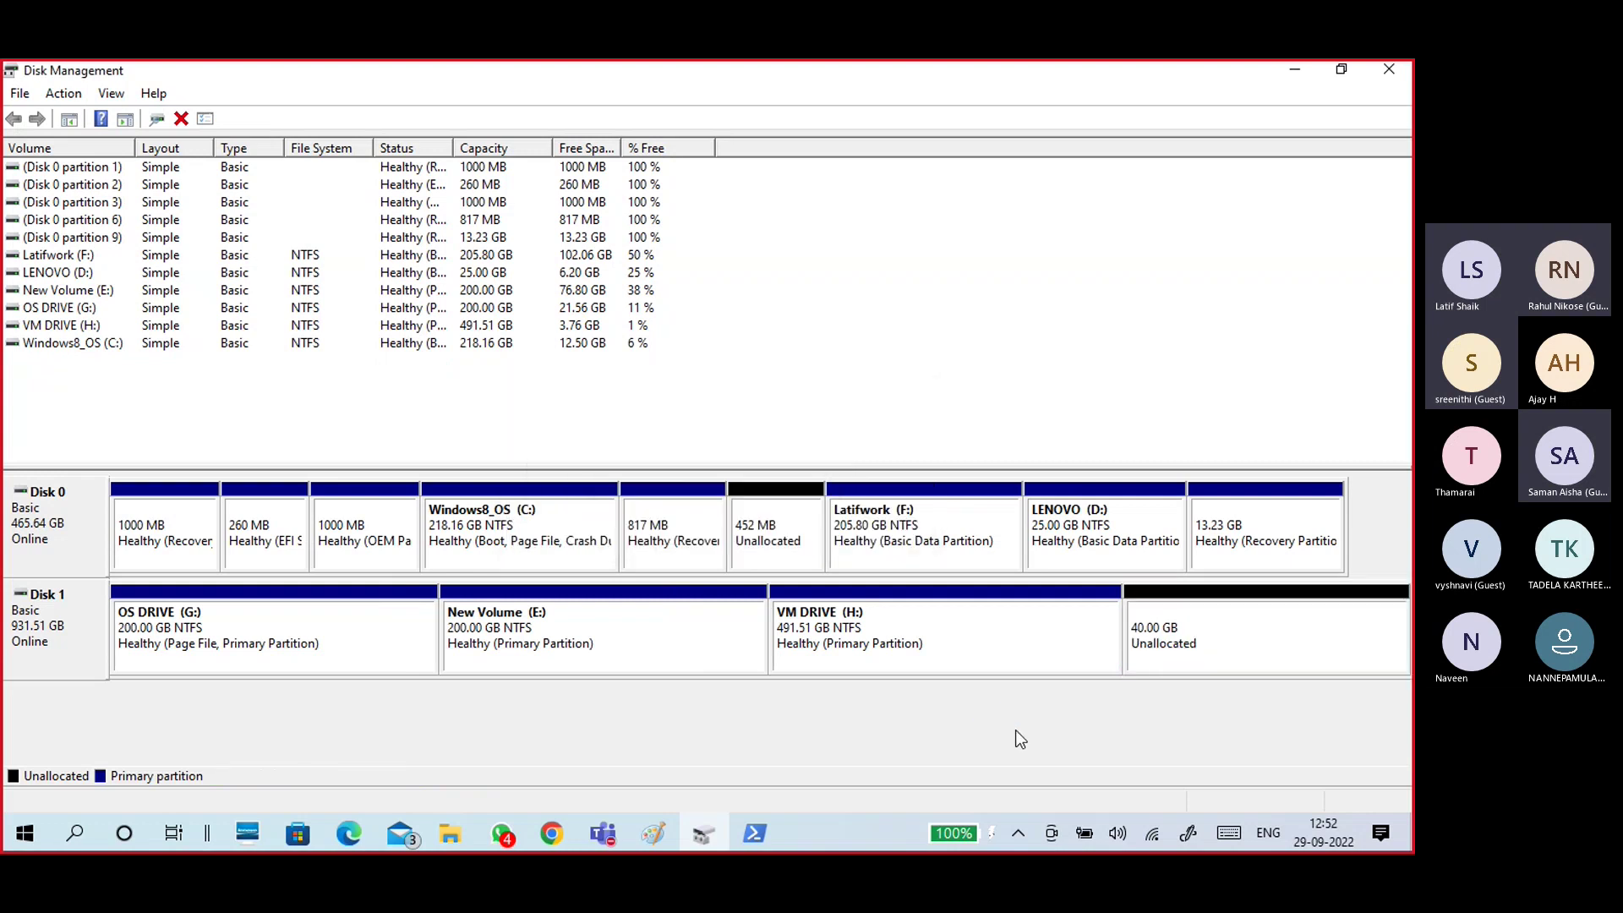
# - Examine the Disk 1 layout, comparing VM DRIVE (H:) and the other primary partitions with the adjacent unallocated space
pyautogui.rightClick(987, 643)
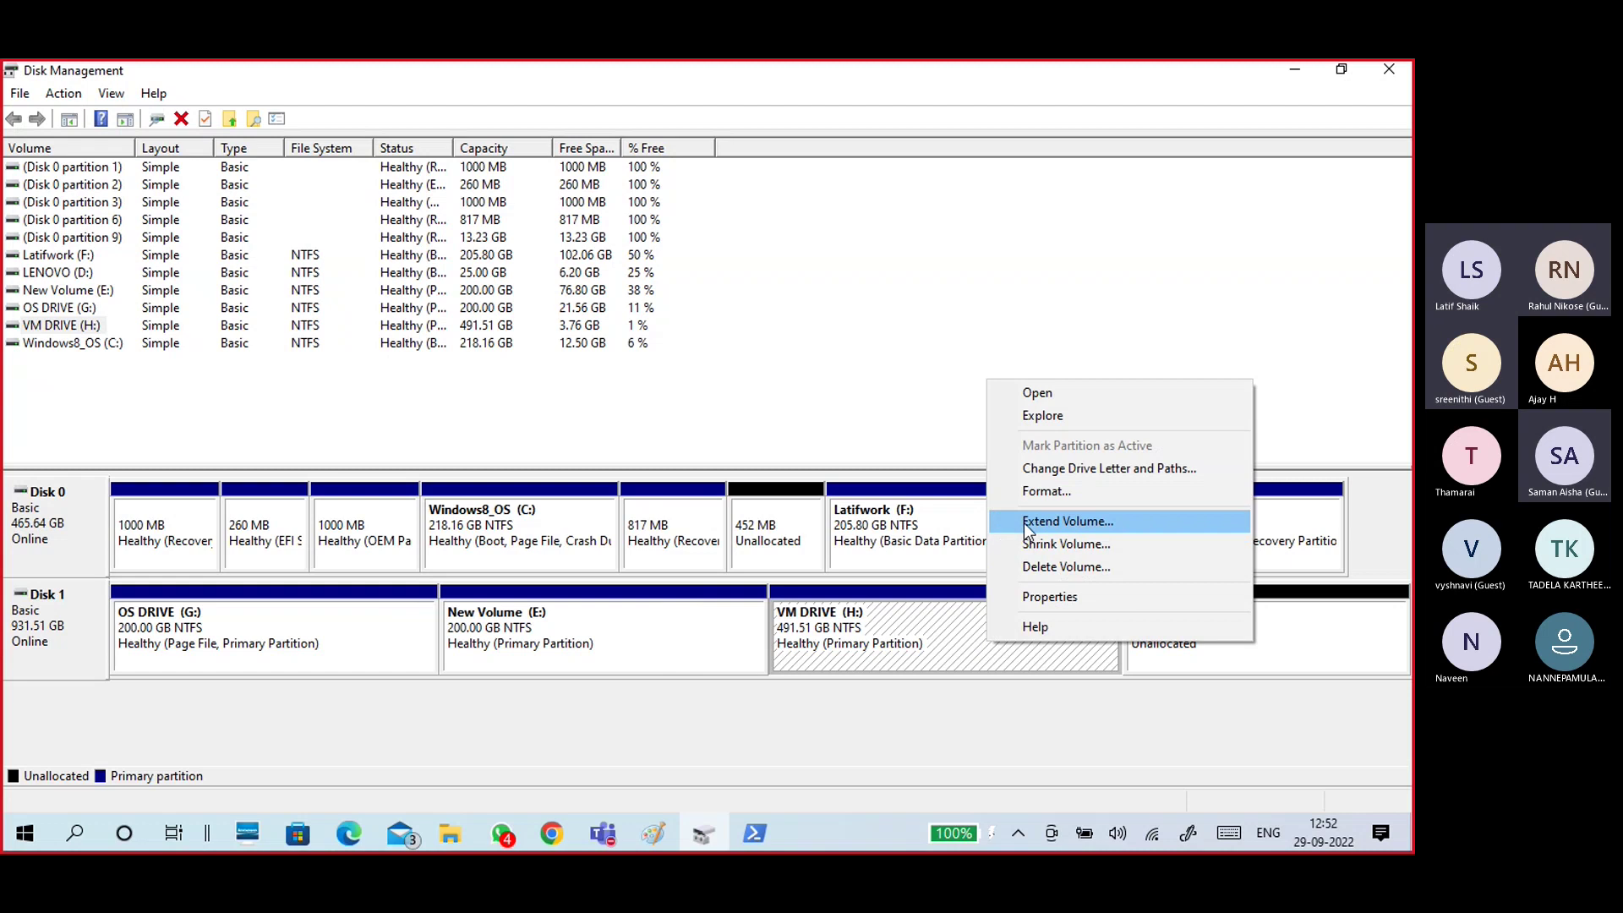
pyautogui.click(896, 660)
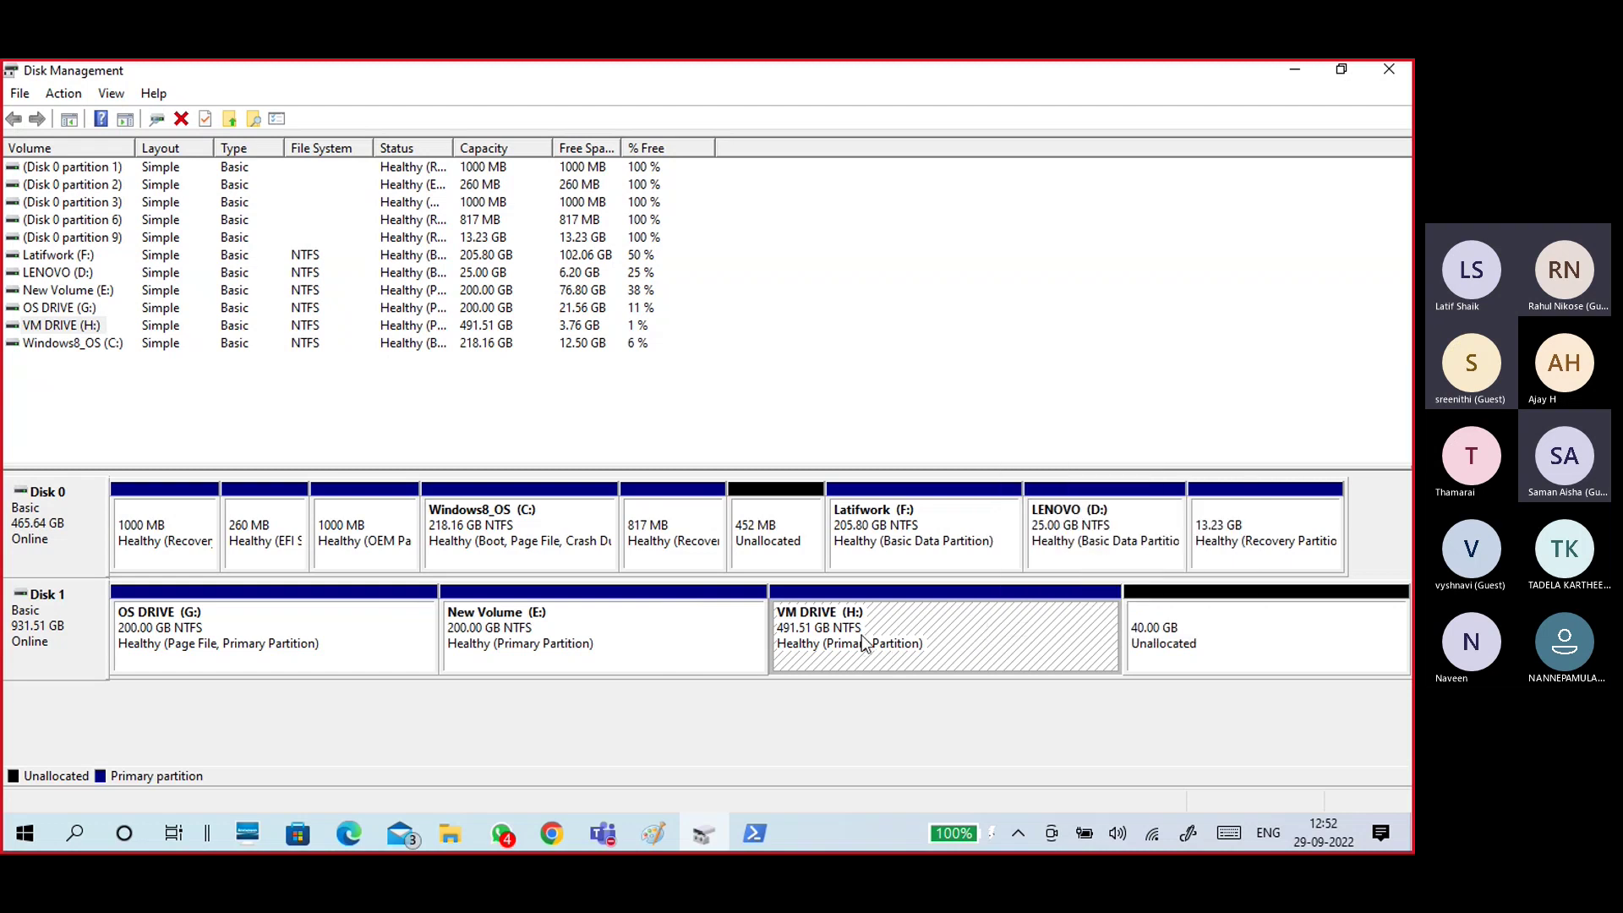
pyautogui.click(1188, 619)
pyautogui.click(1097, 635)
pyautogui.click(1217, 637)
pyautogui.click(987, 671)
pyautogui.click(1189, 626)
pyautogui.click(936, 652)
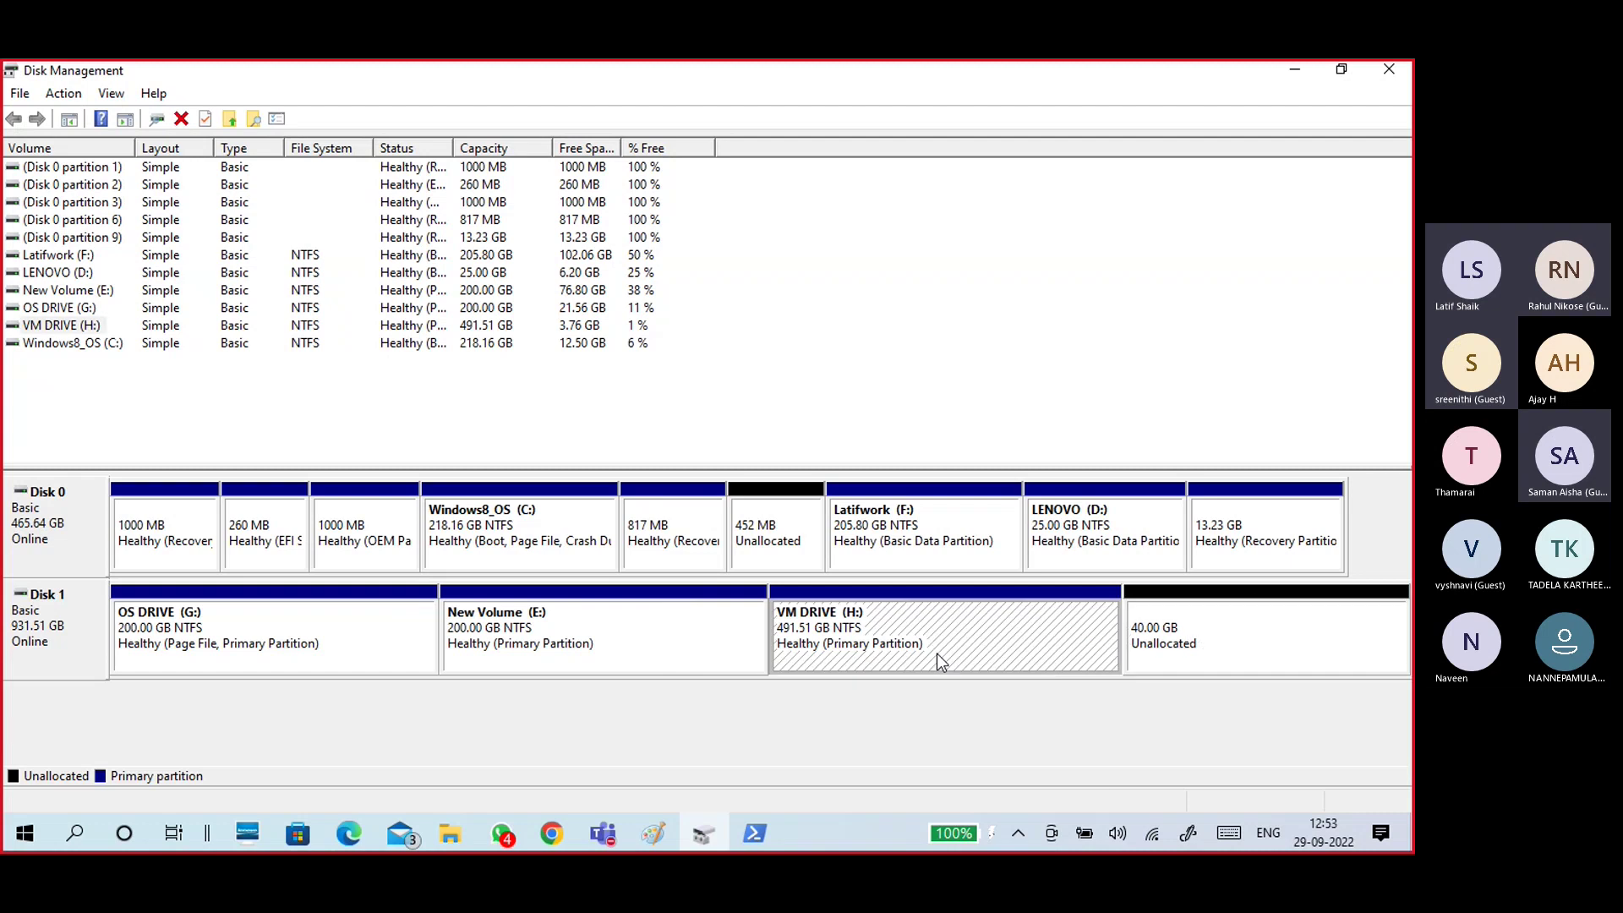
pyautogui.click(1212, 632)
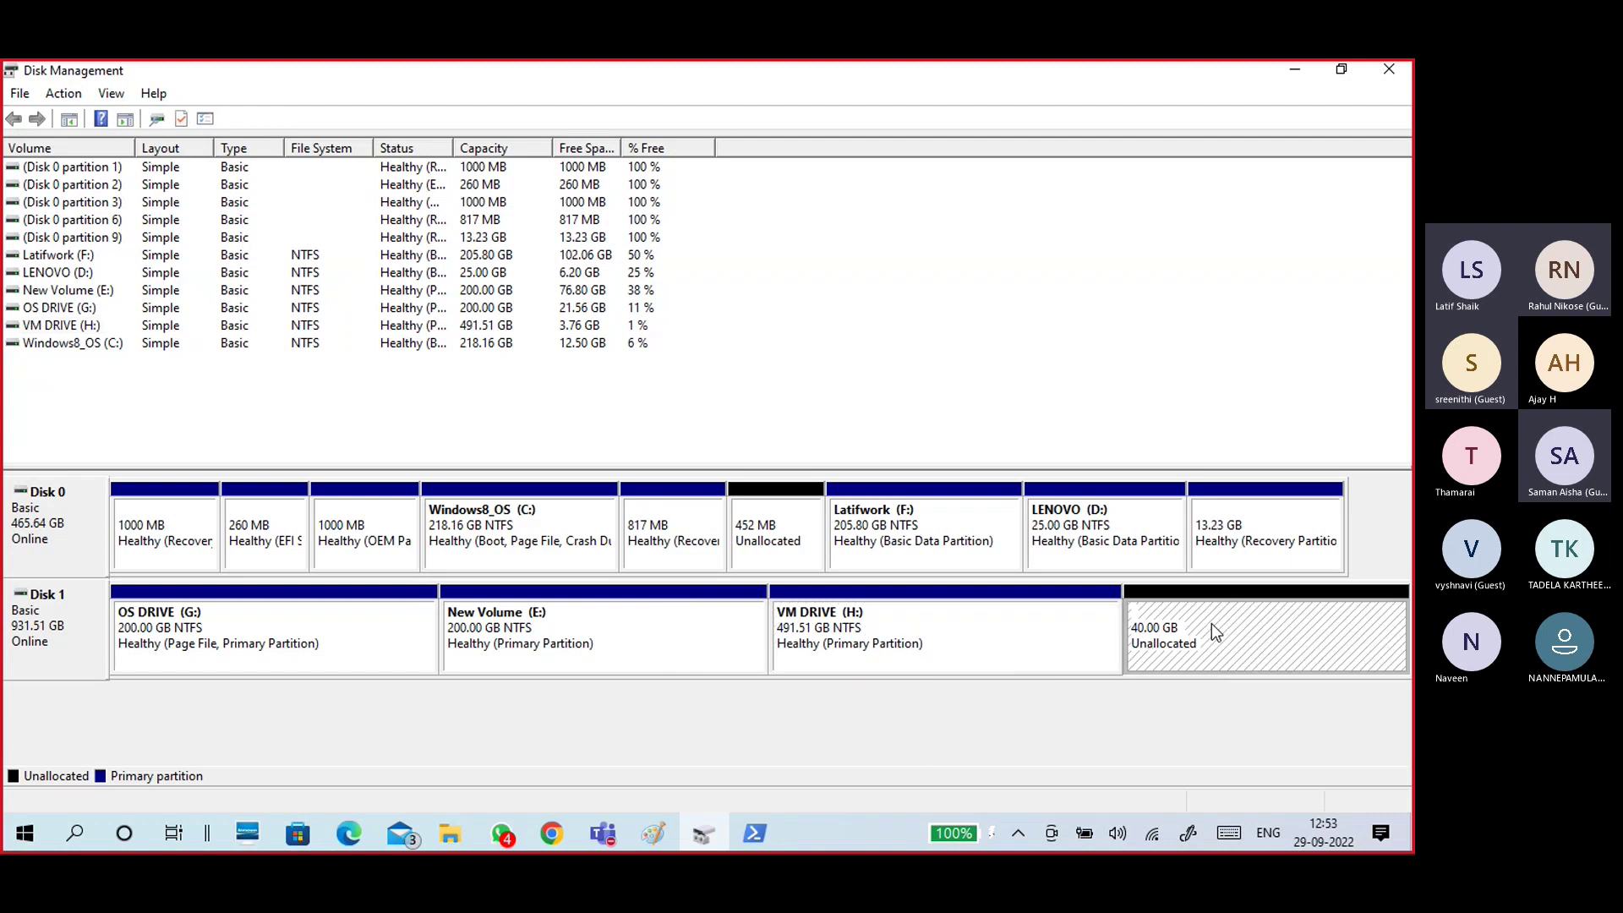
pyautogui.click(642, 636)
pyautogui.click(341, 651)
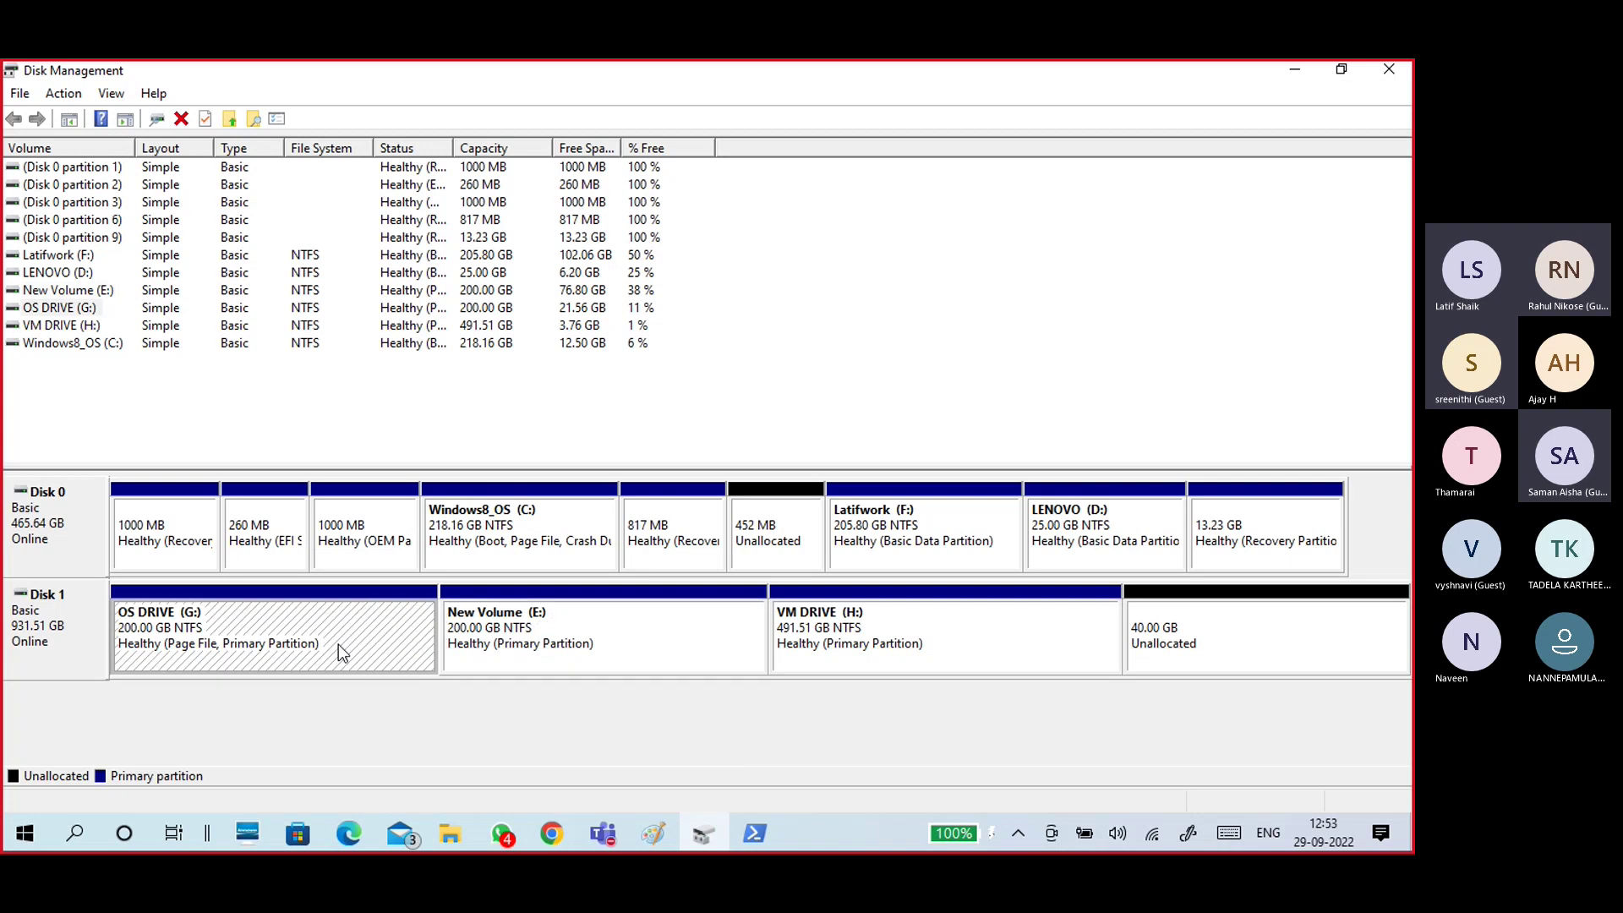
pyautogui.click(1017, 627)
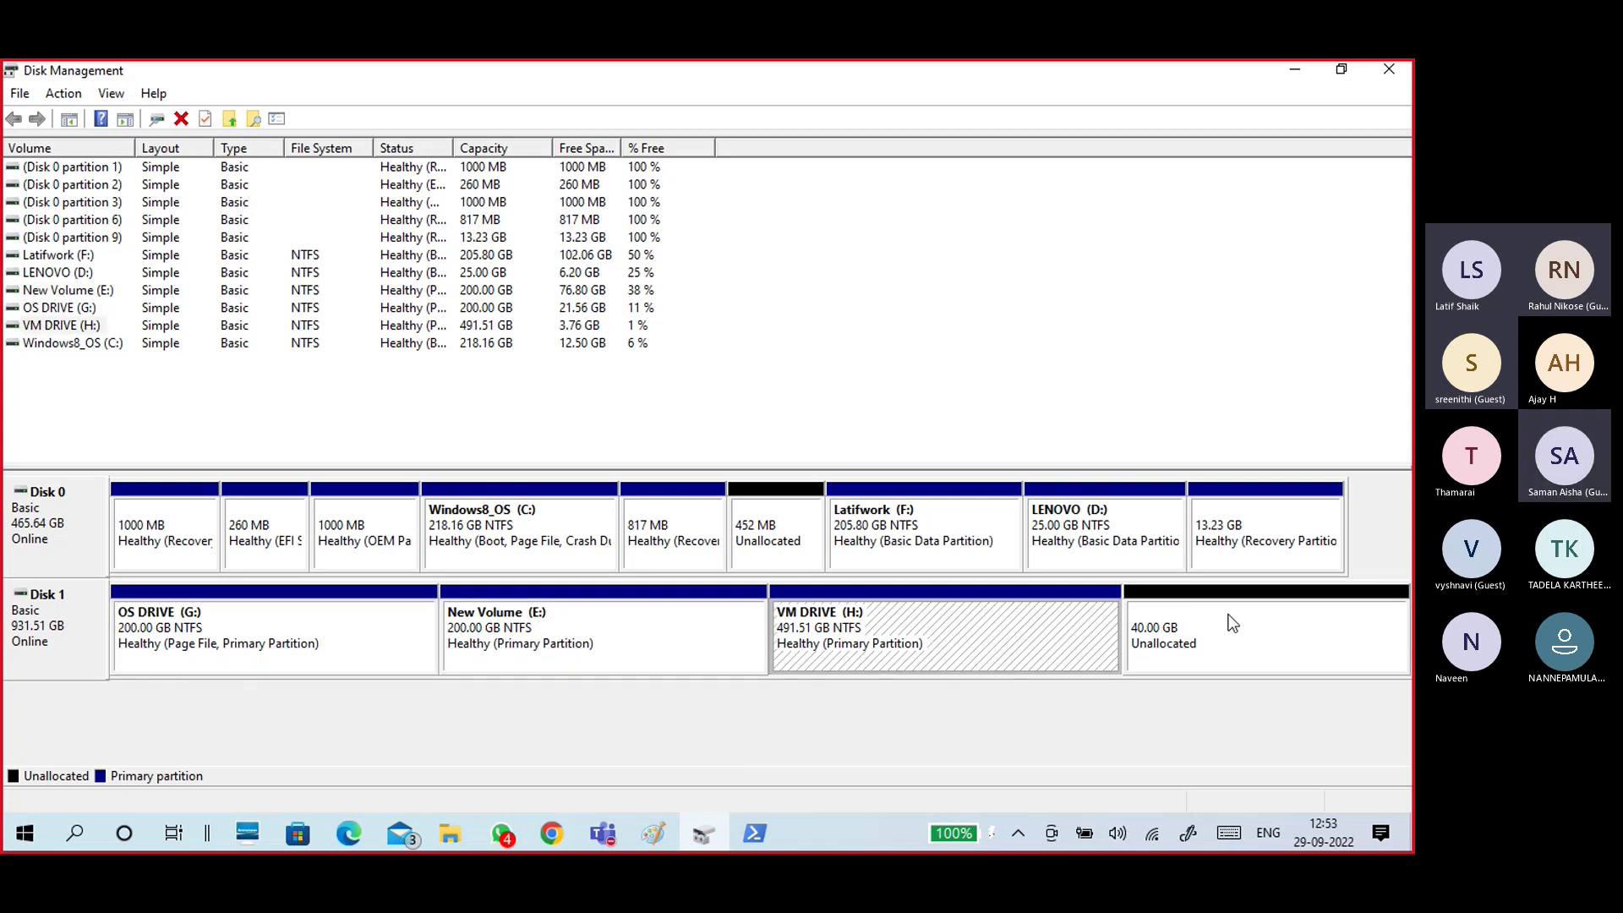
pyautogui.click(1230, 626)
# - Extend VM DRIVE (H:) on Disk 1 into the adjacent unallocated space, using the full 40960 MB
pyautogui.click(1013, 658)
pyautogui.rightClick(954, 628)
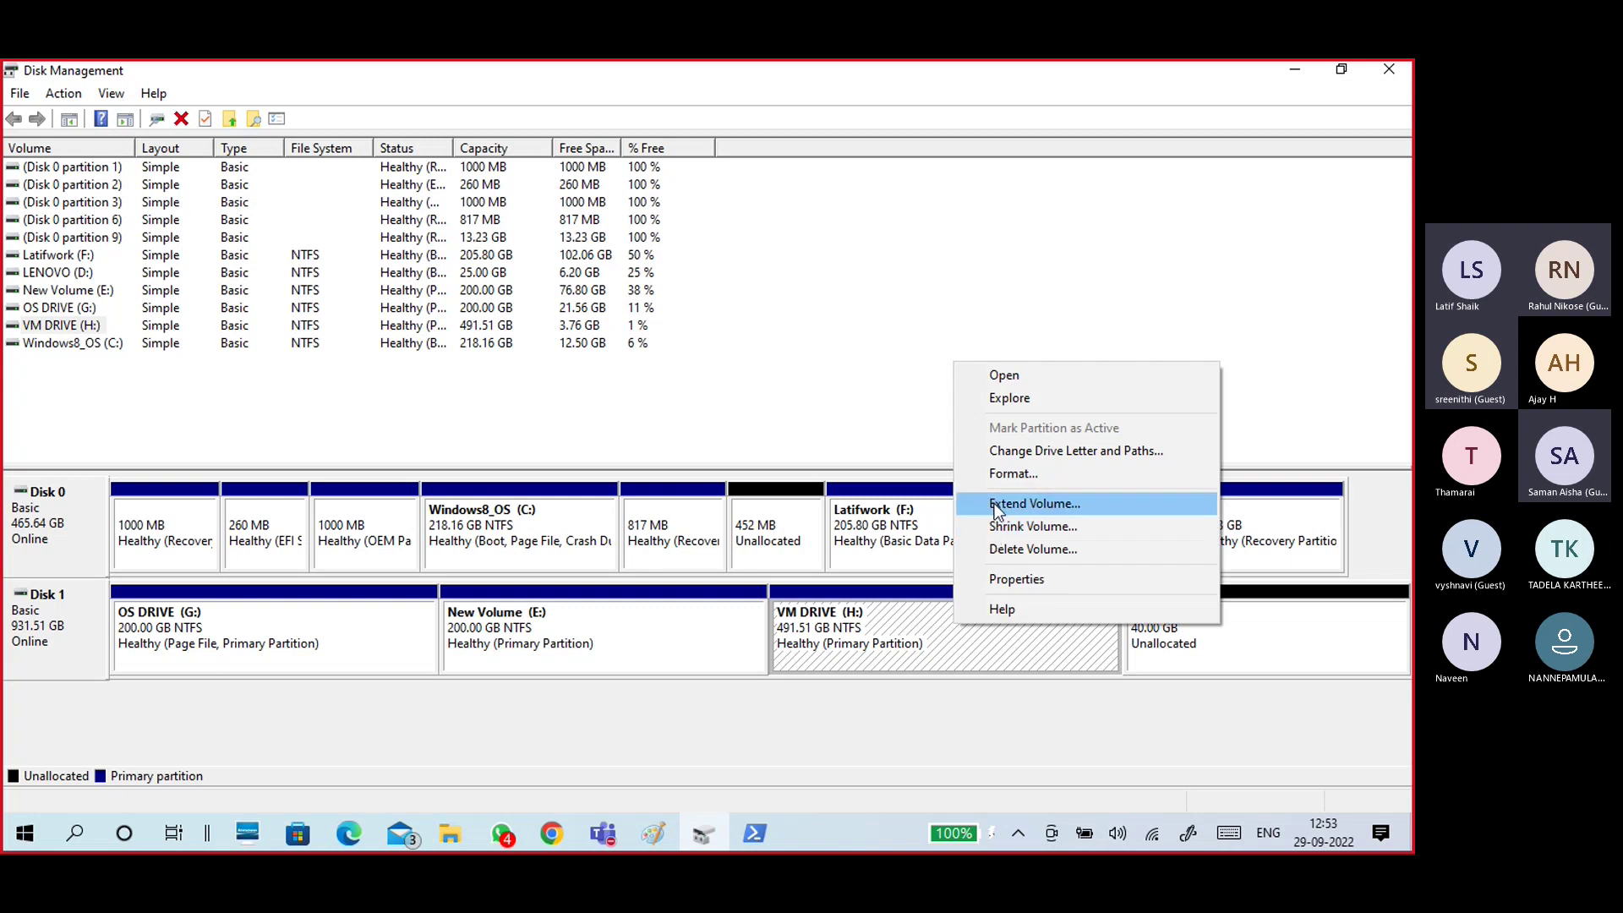
pyautogui.click(995, 505)
pyautogui.click(426, 556)
pyautogui.click(426, 556)
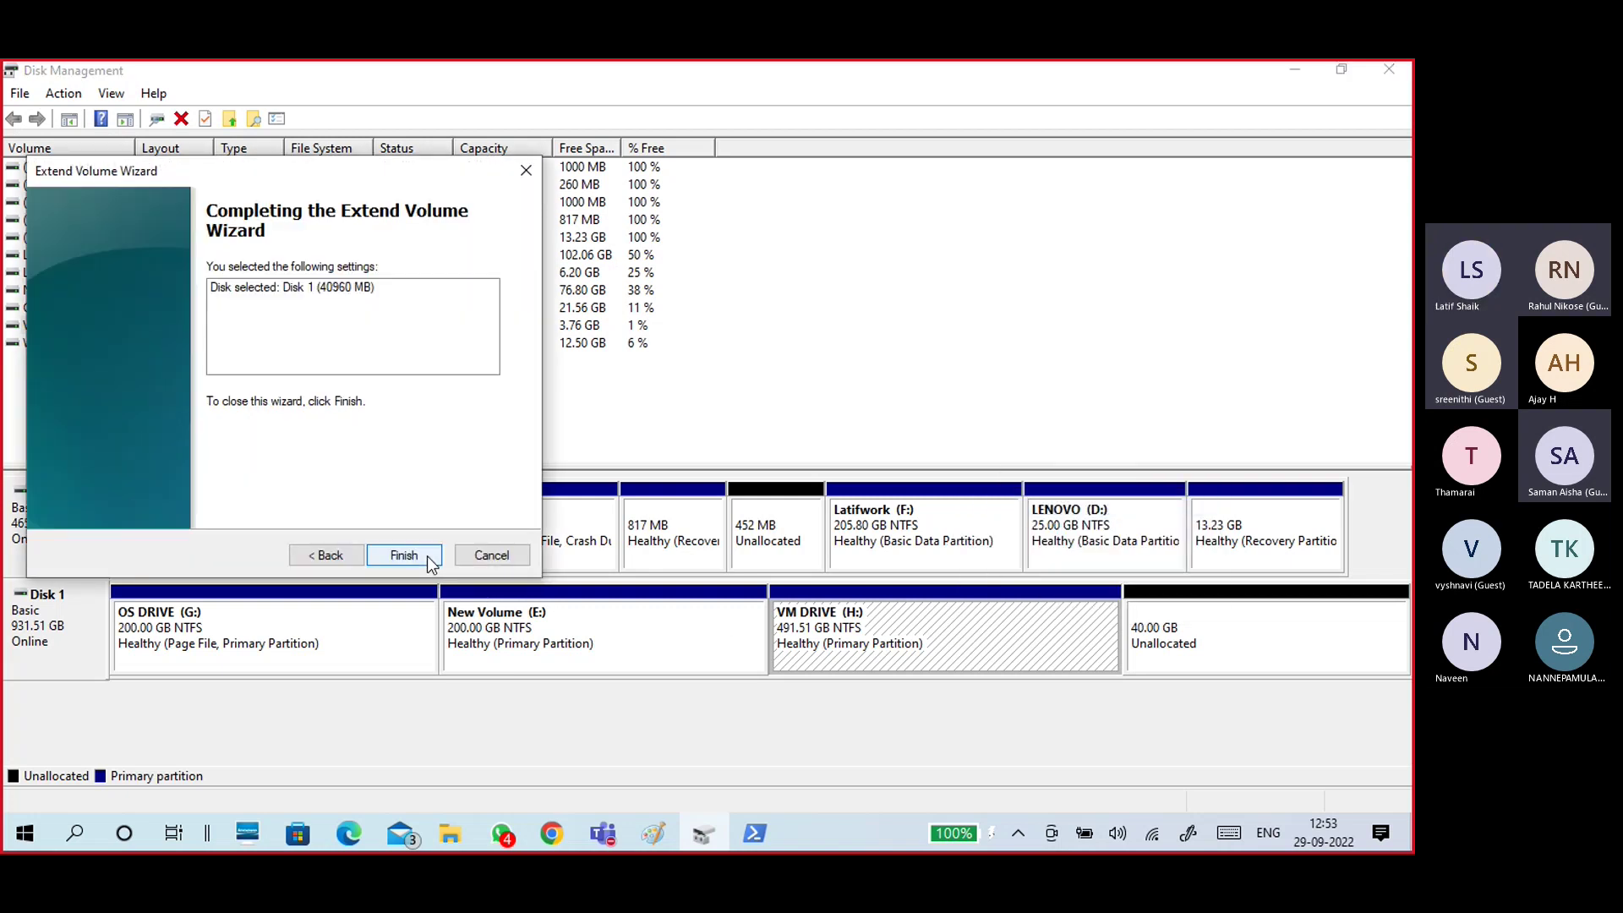
pyautogui.click(403, 555)
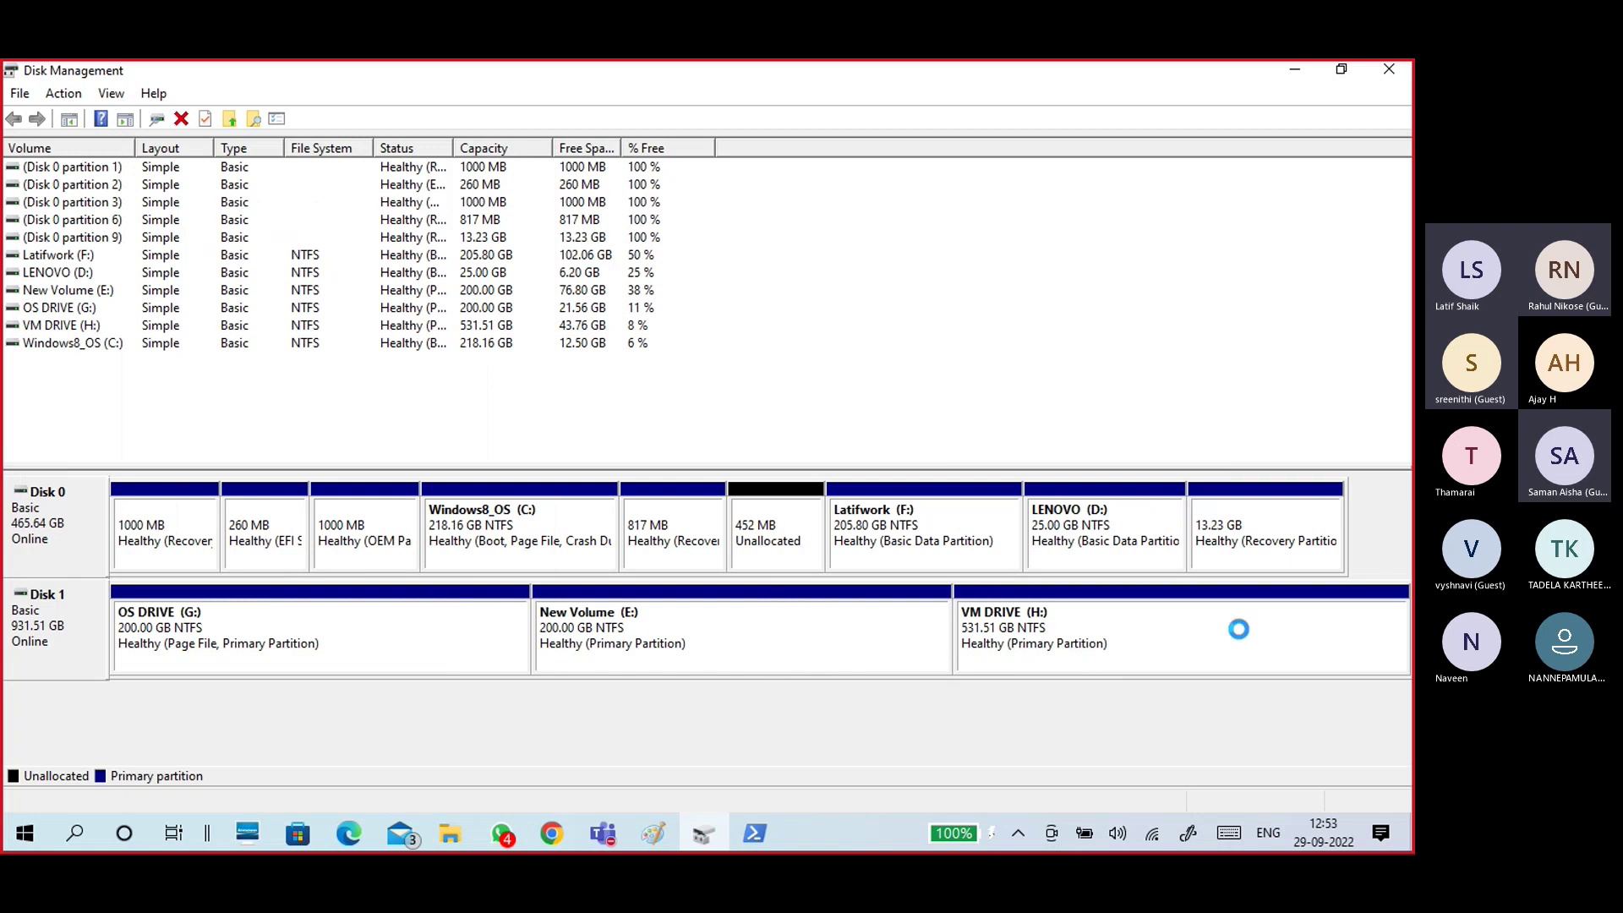
pyautogui.click(1071, 649)
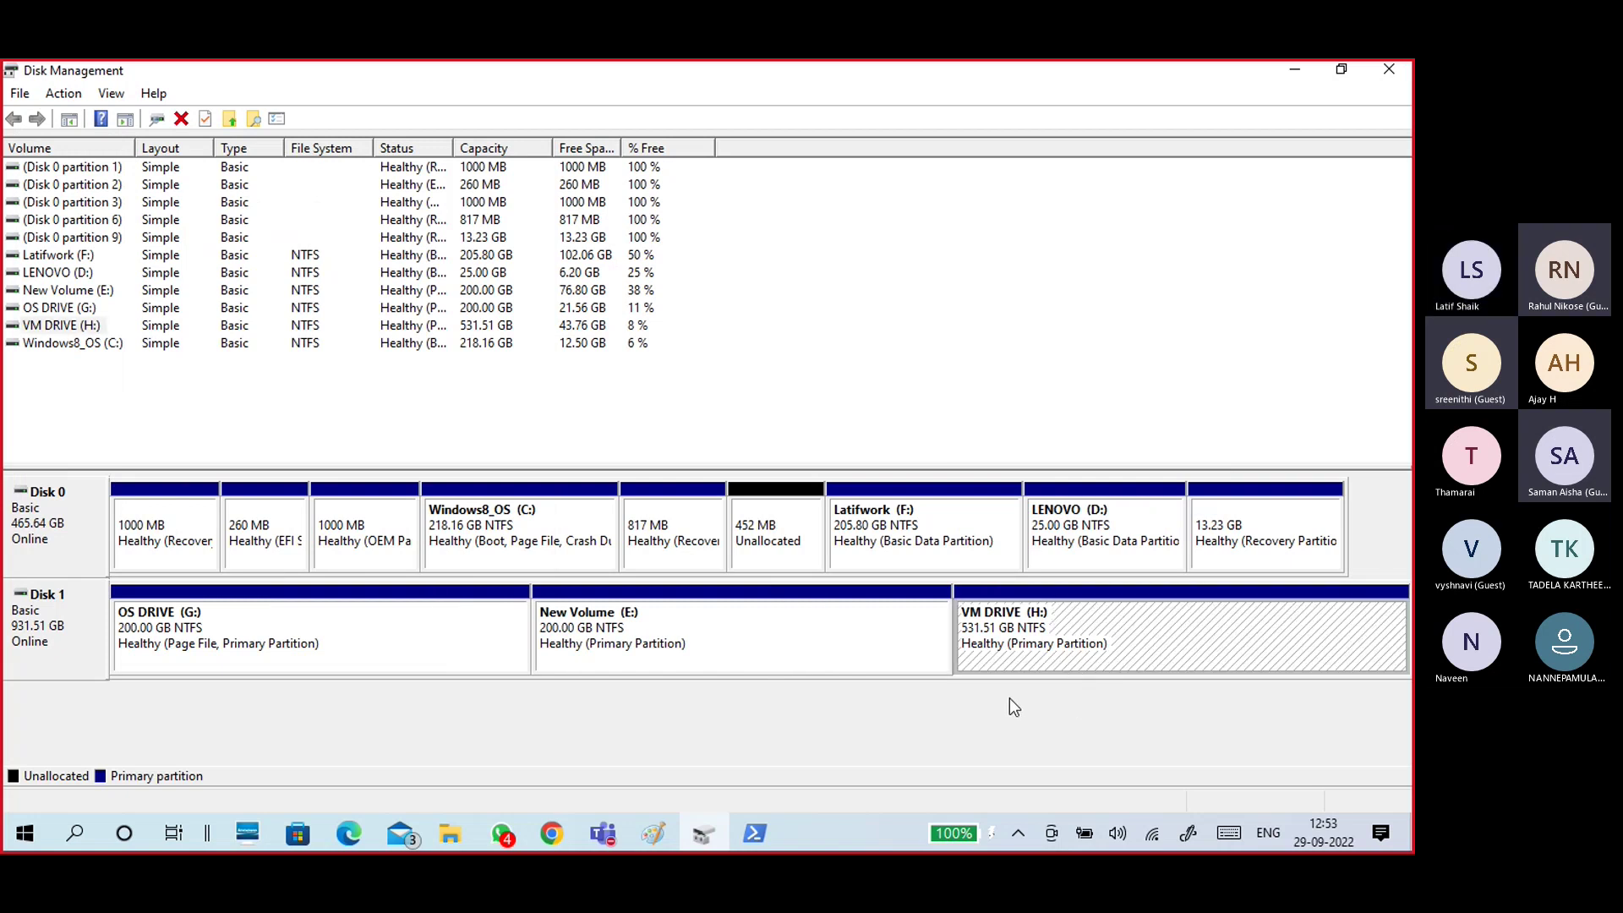
# - Check which disk conversion options are available for Disk 0, without converting it
pyautogui.click(73, 505)
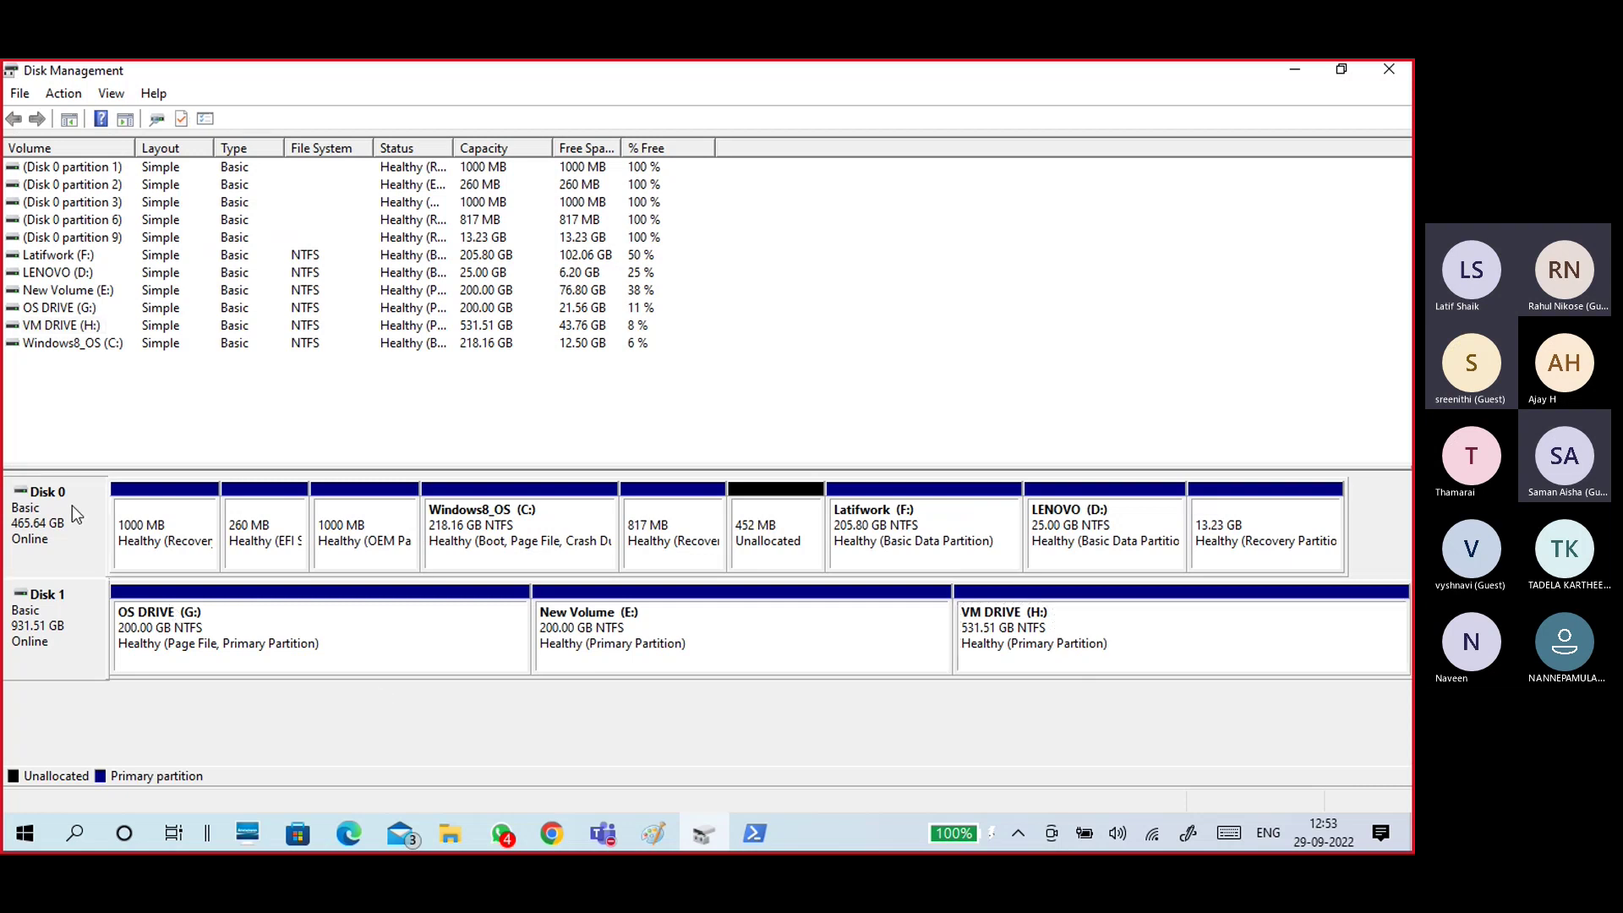
pyautogui.rightClick(65, 495)
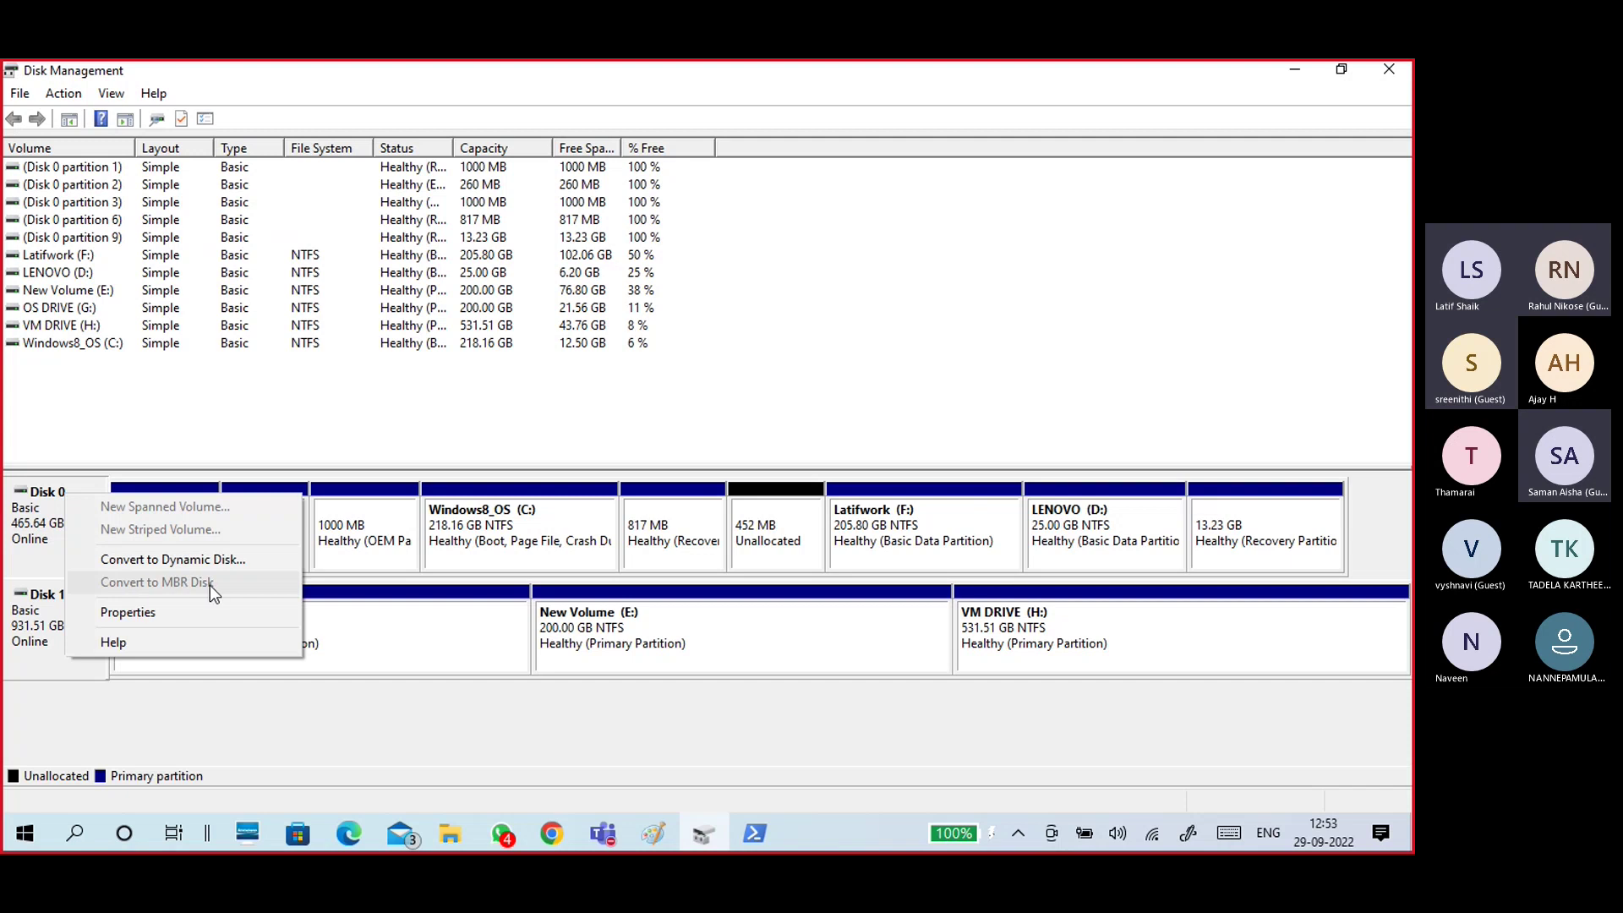
pyautogui.click(61, 536)
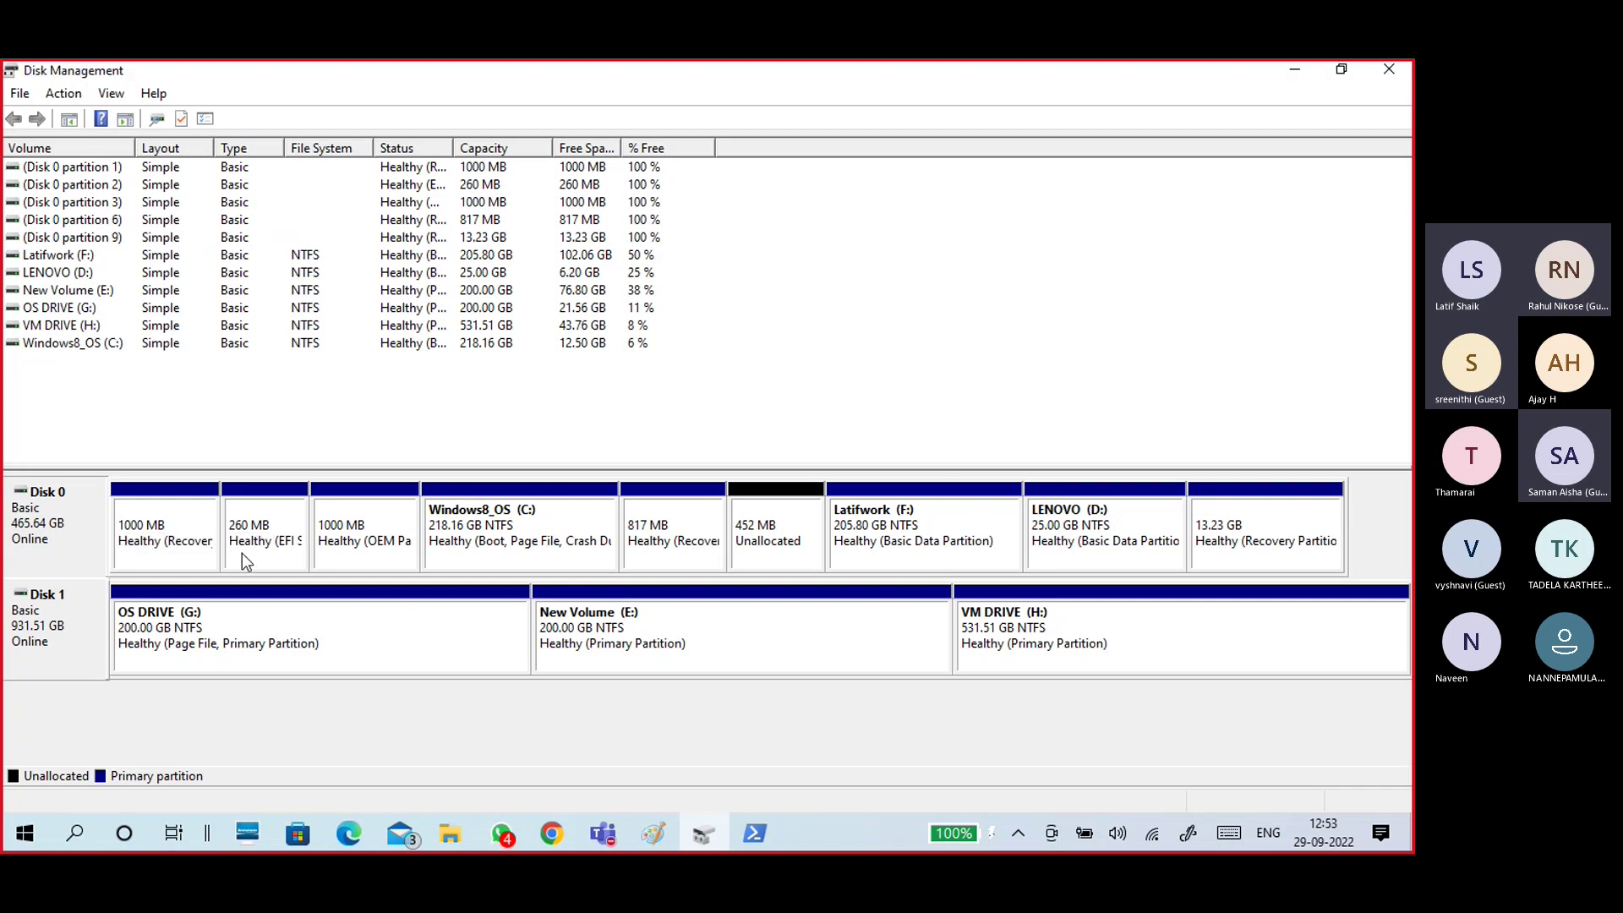
# - Examine Disk 0's partitions one after another, from the 1000 MB recovery partition to the 13.23 GB recovery partition
pyautogui.click(268, 539)
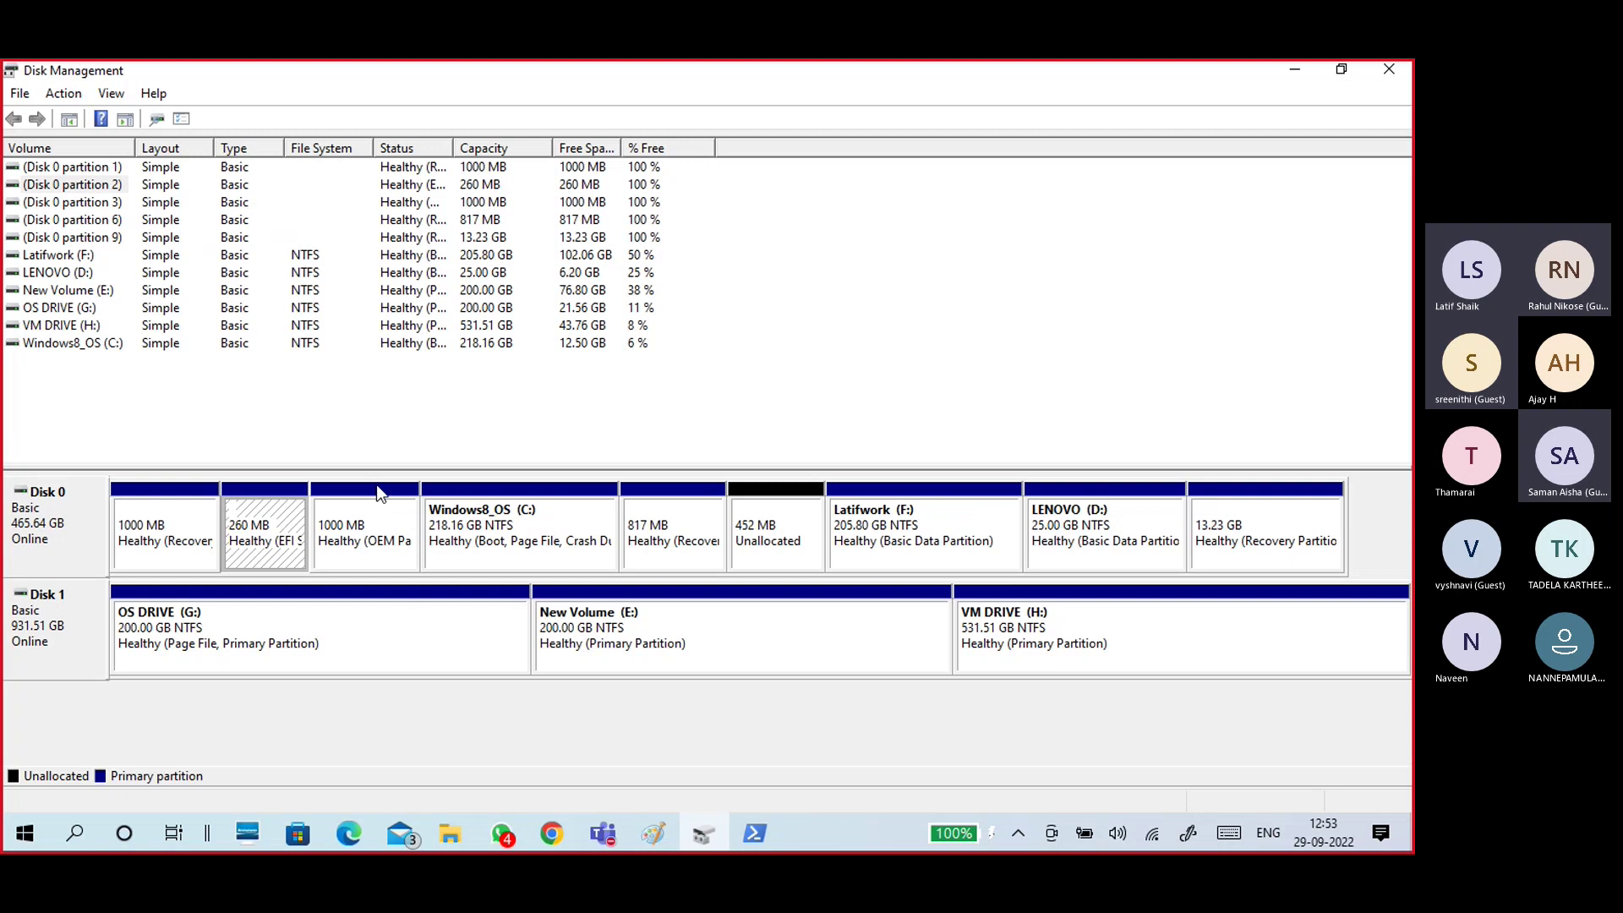
pyautogui.click(394, 527)
pyautogui.click(145, 522)
pyautogui.click(265, 517)
pyautogui.click(374, 530)
pyautogui.click(503, 499)
pyautogui.click(659, 525)
pyautogui.click(834, 535)
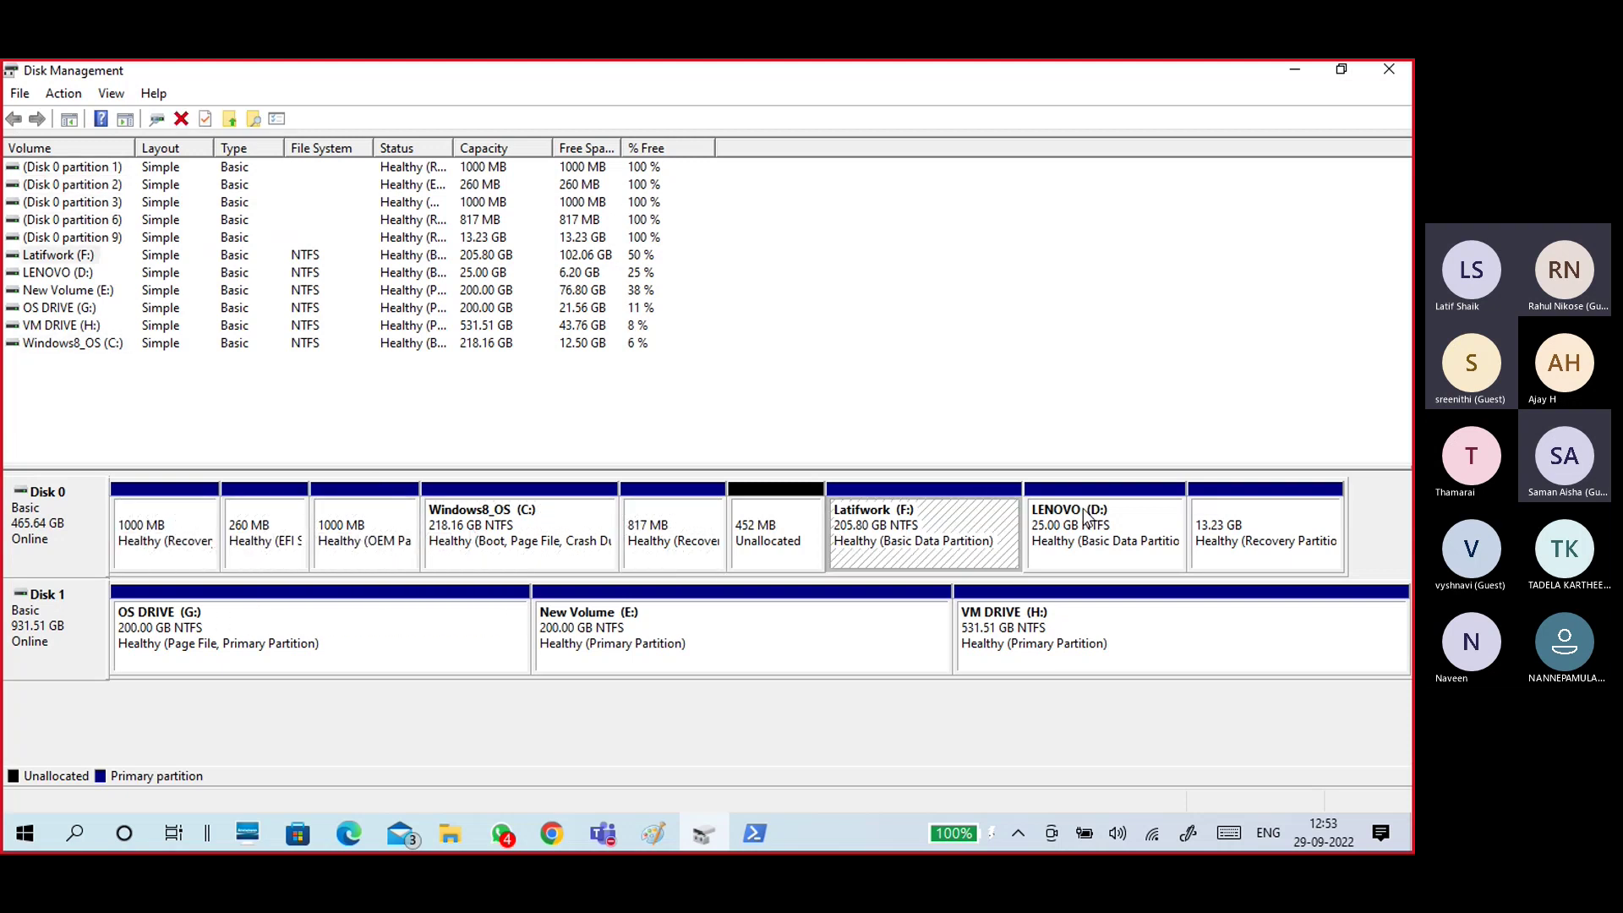
pyautogui.click(1099, 528)
pyautogui.click(1263, 520)
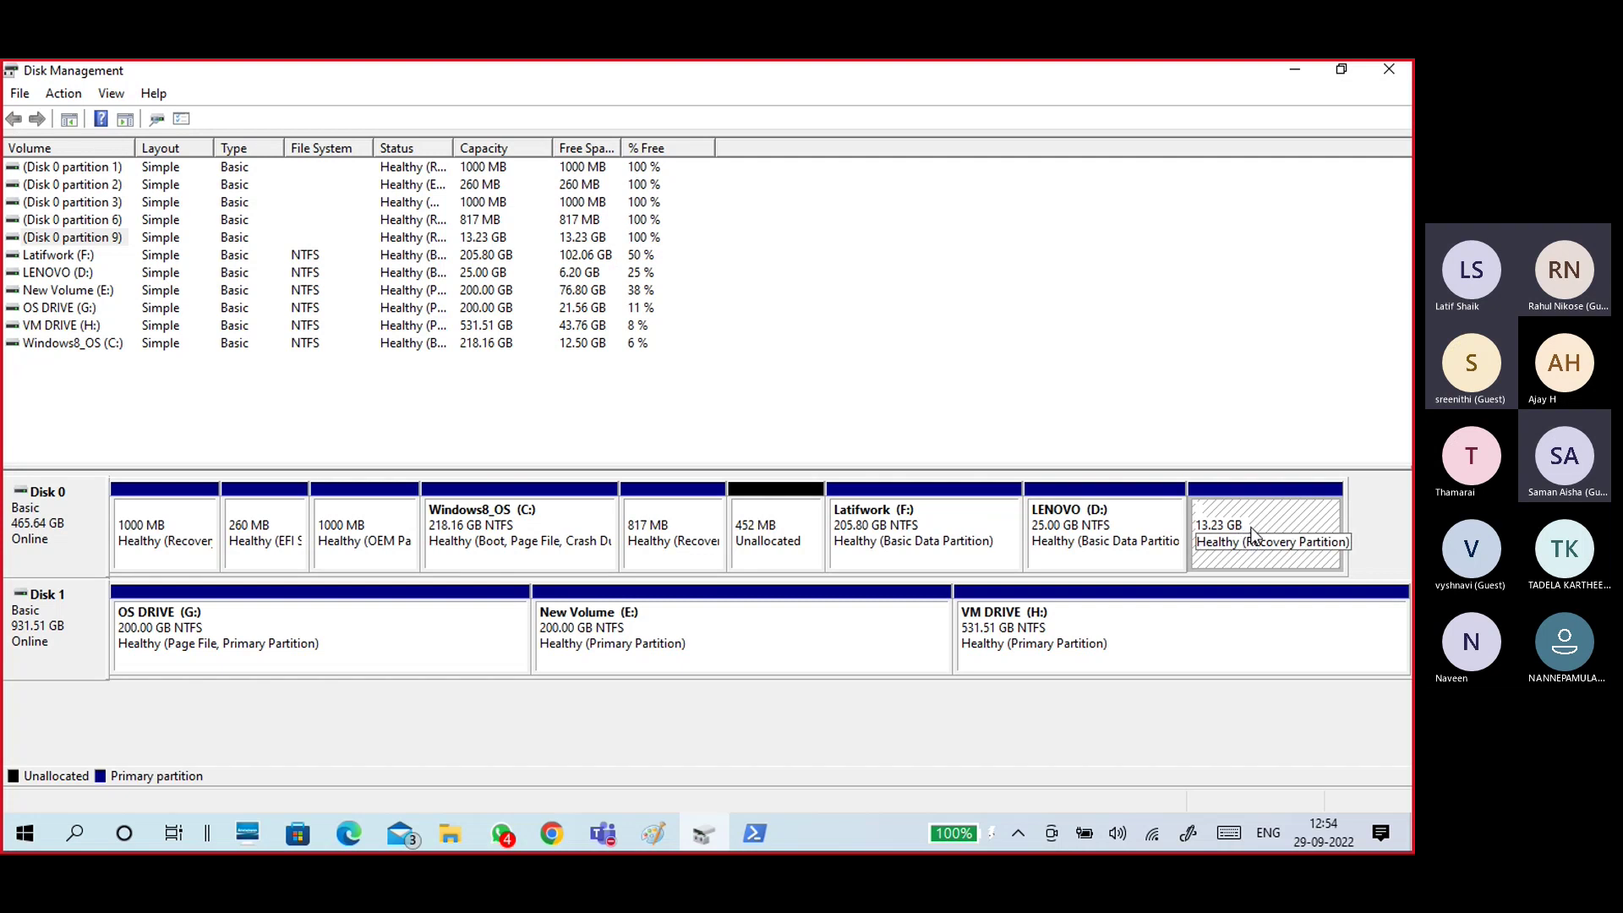
# - Compare the partition types on Disk 0, checking the recovery, EFI system and OEM partitions against the data volumes
pyautogui.click(422, 515)
pyautogui.click(995, 517)
pyautogui.click(1084, 530)
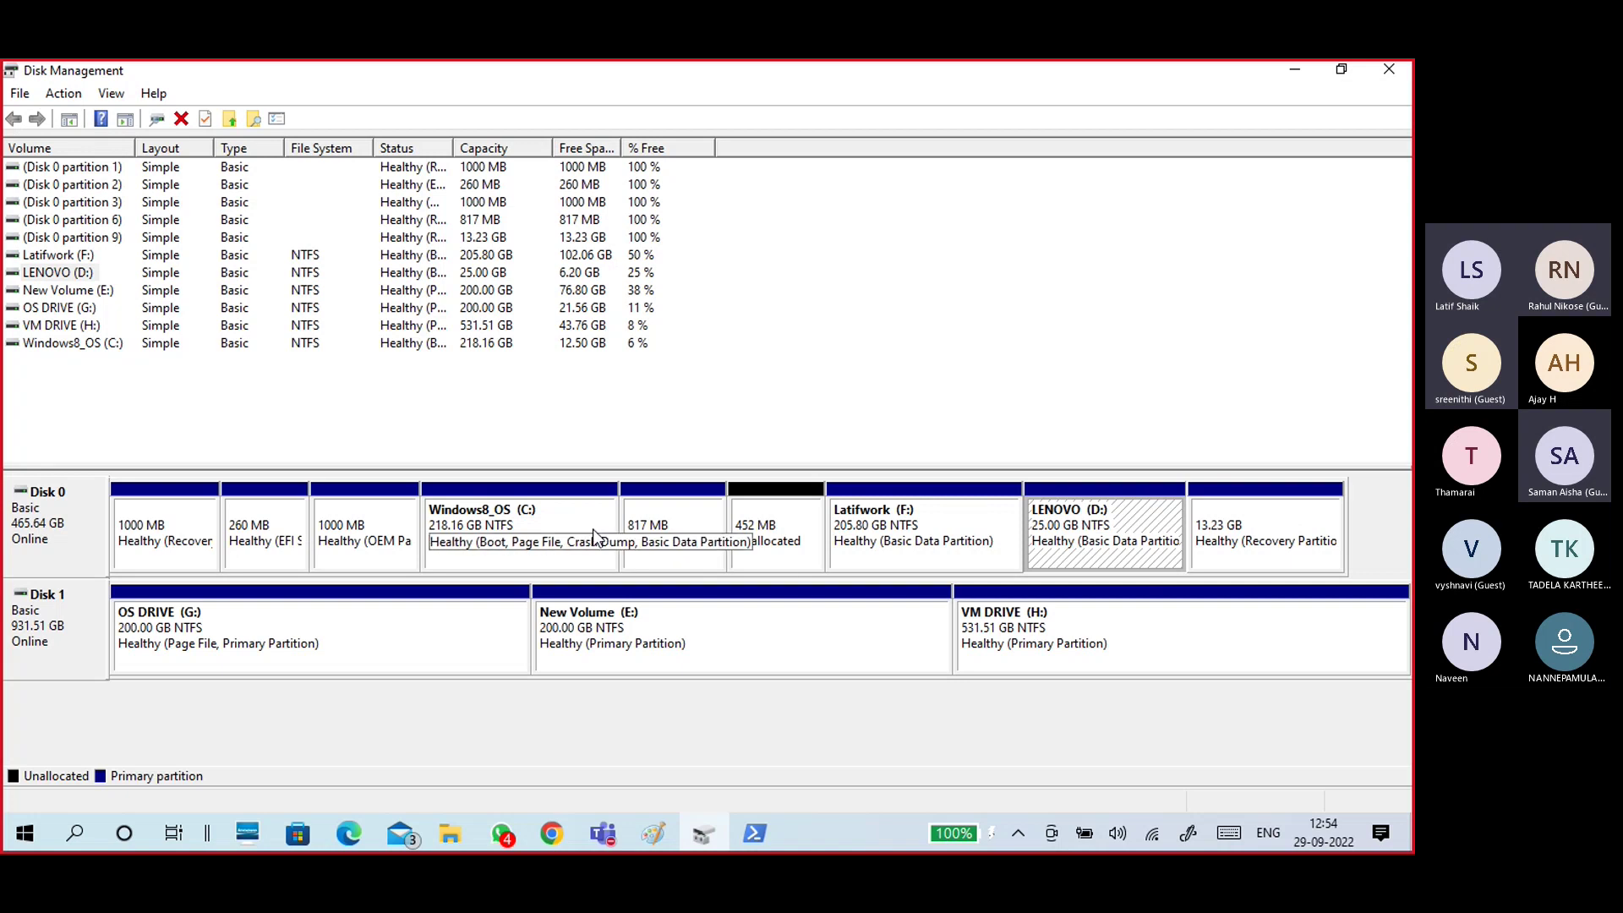
pyautogui.click(1222, 525)
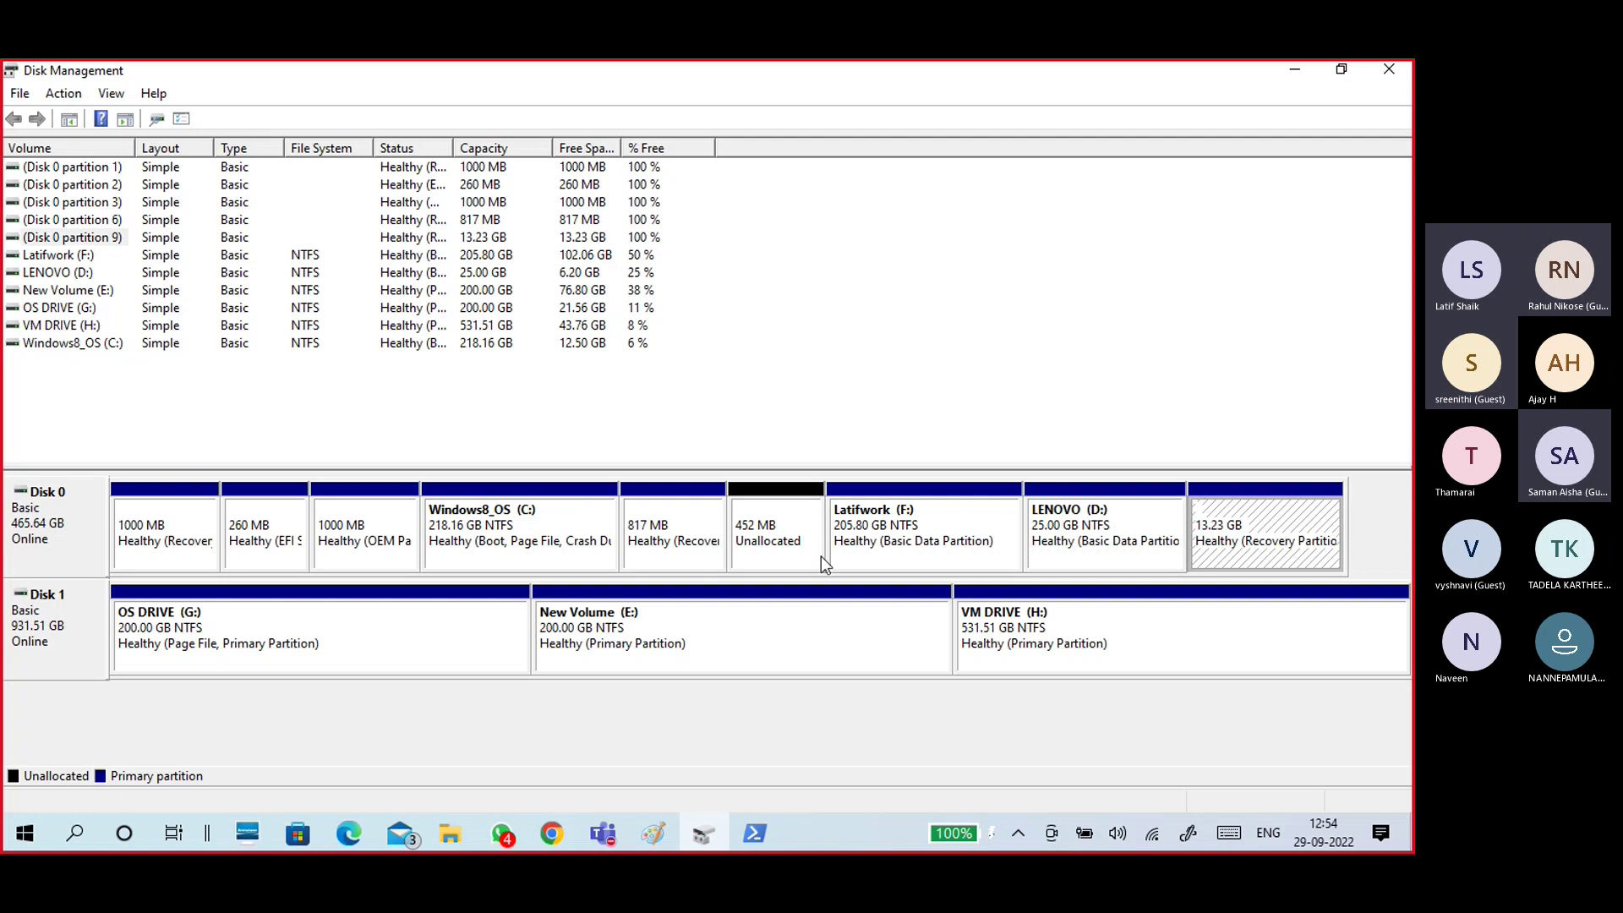
pyautogui.click(325, 536)
pyautogui.click(226, 565)
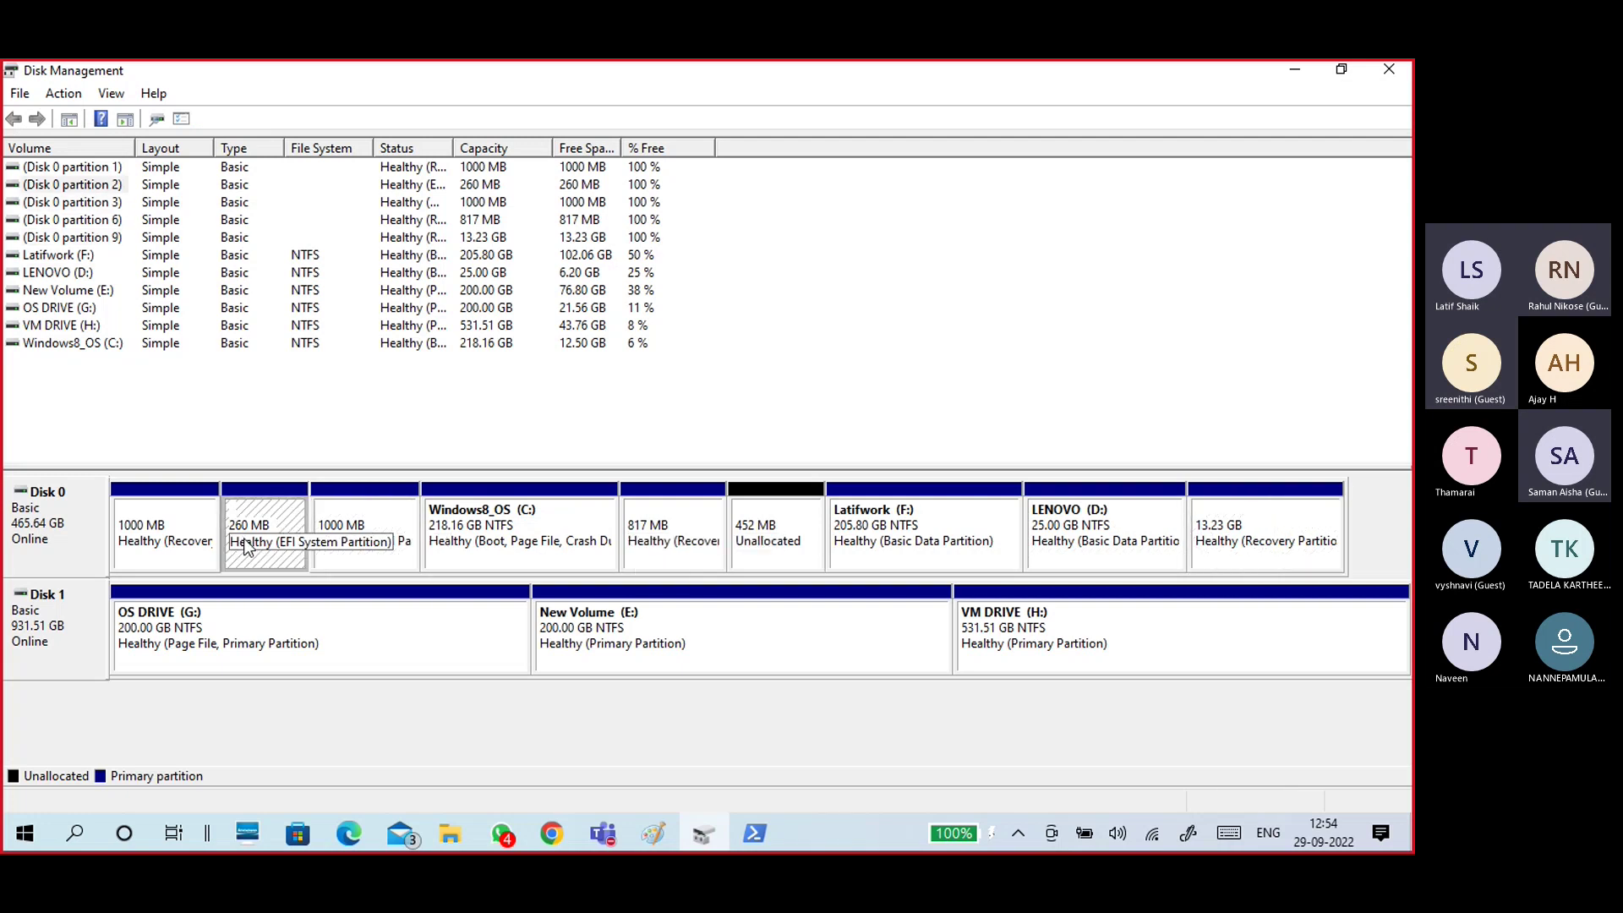
pyautogui.click(150, 527)
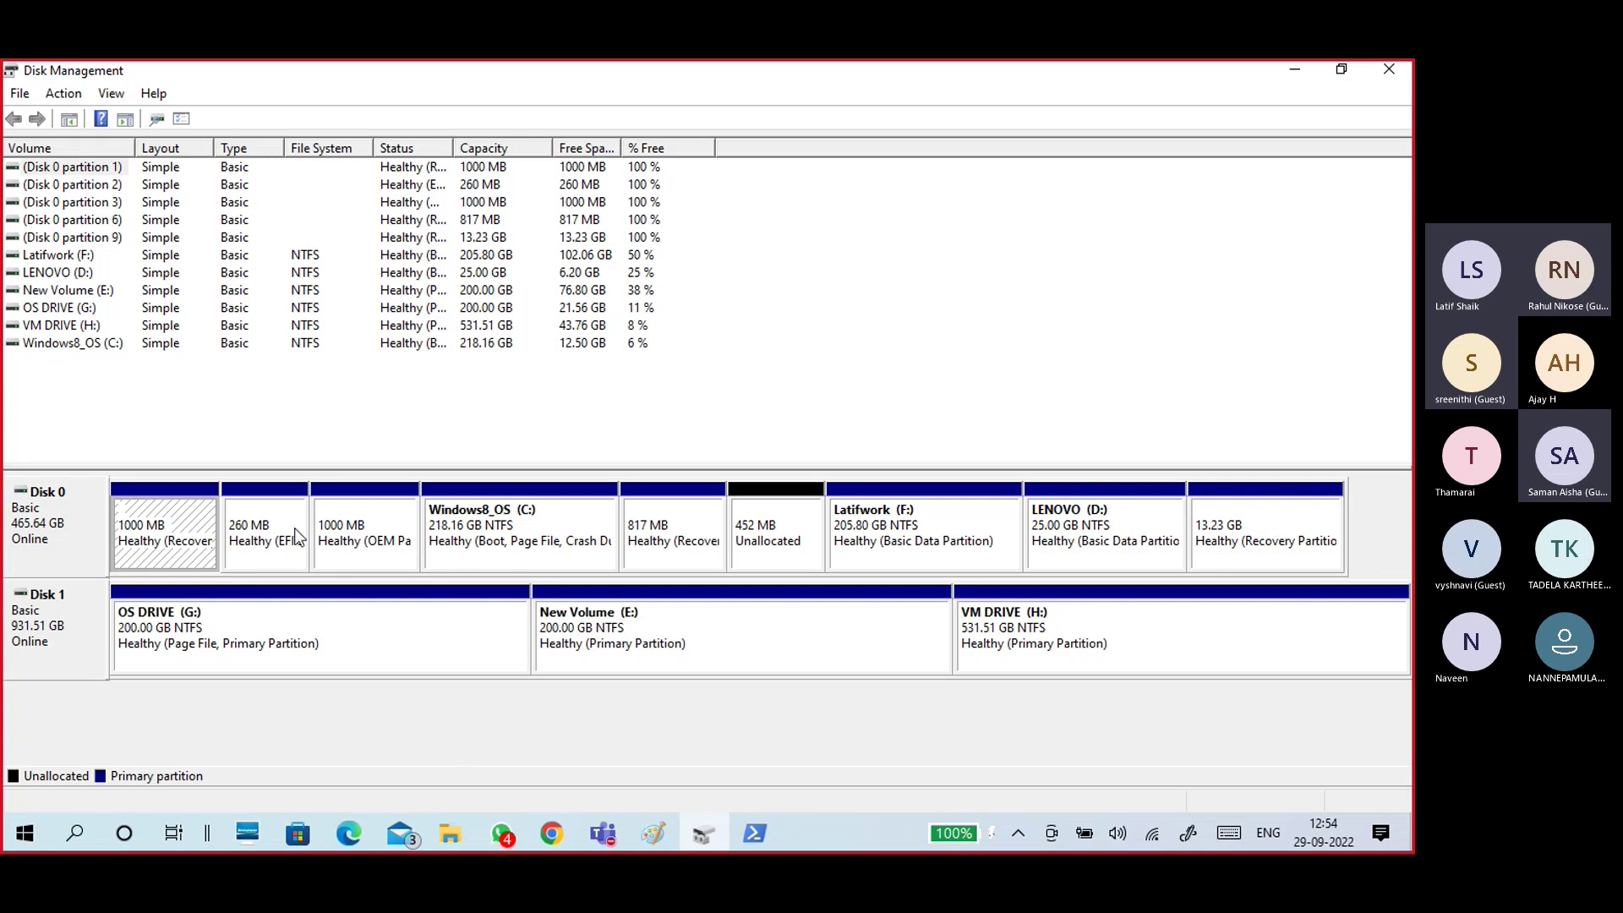
pyautogui.click(368, 526)
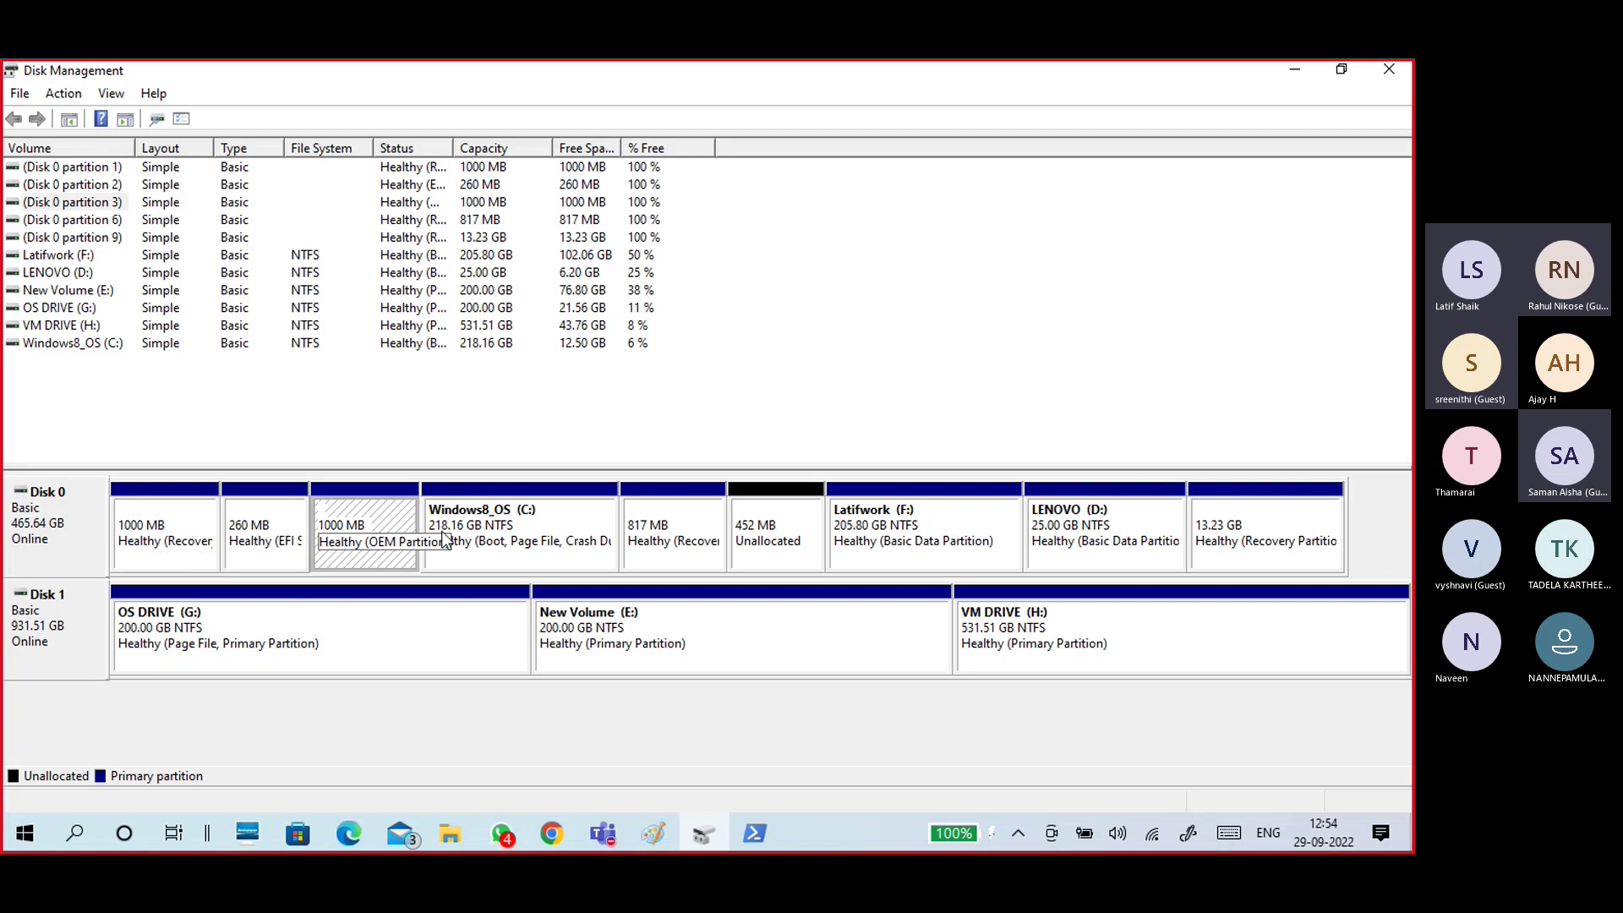
pyautogui.click(670, 533)
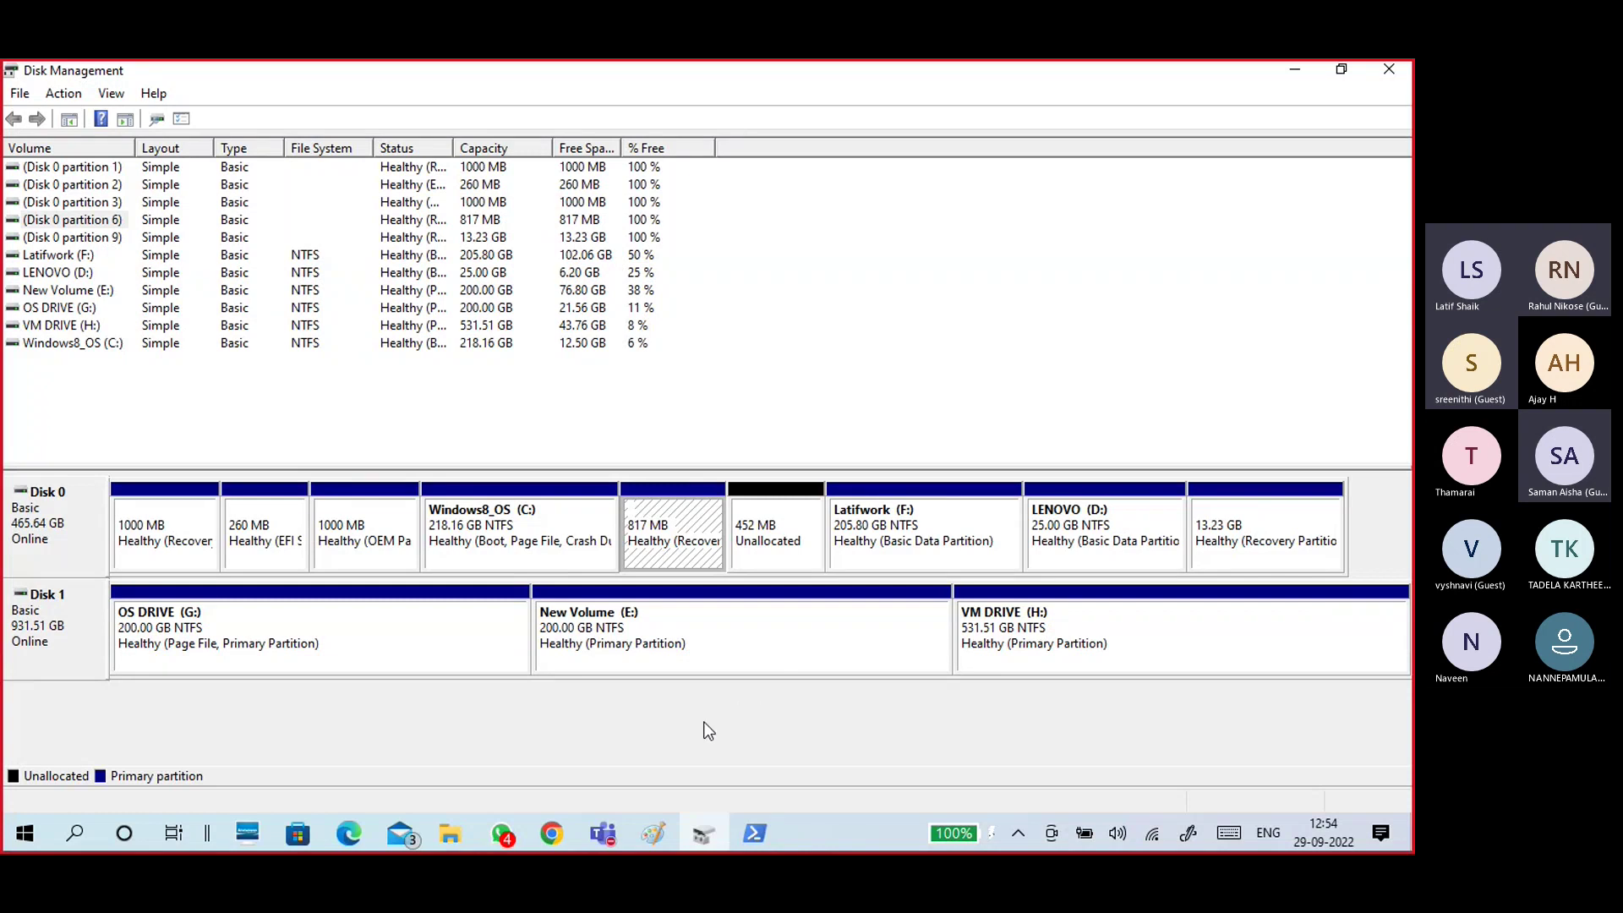
# - Review Disk 0's lettered volumes C:, F: and D: alongside its partitions without drive letters
pyautogui.click(526, 529)
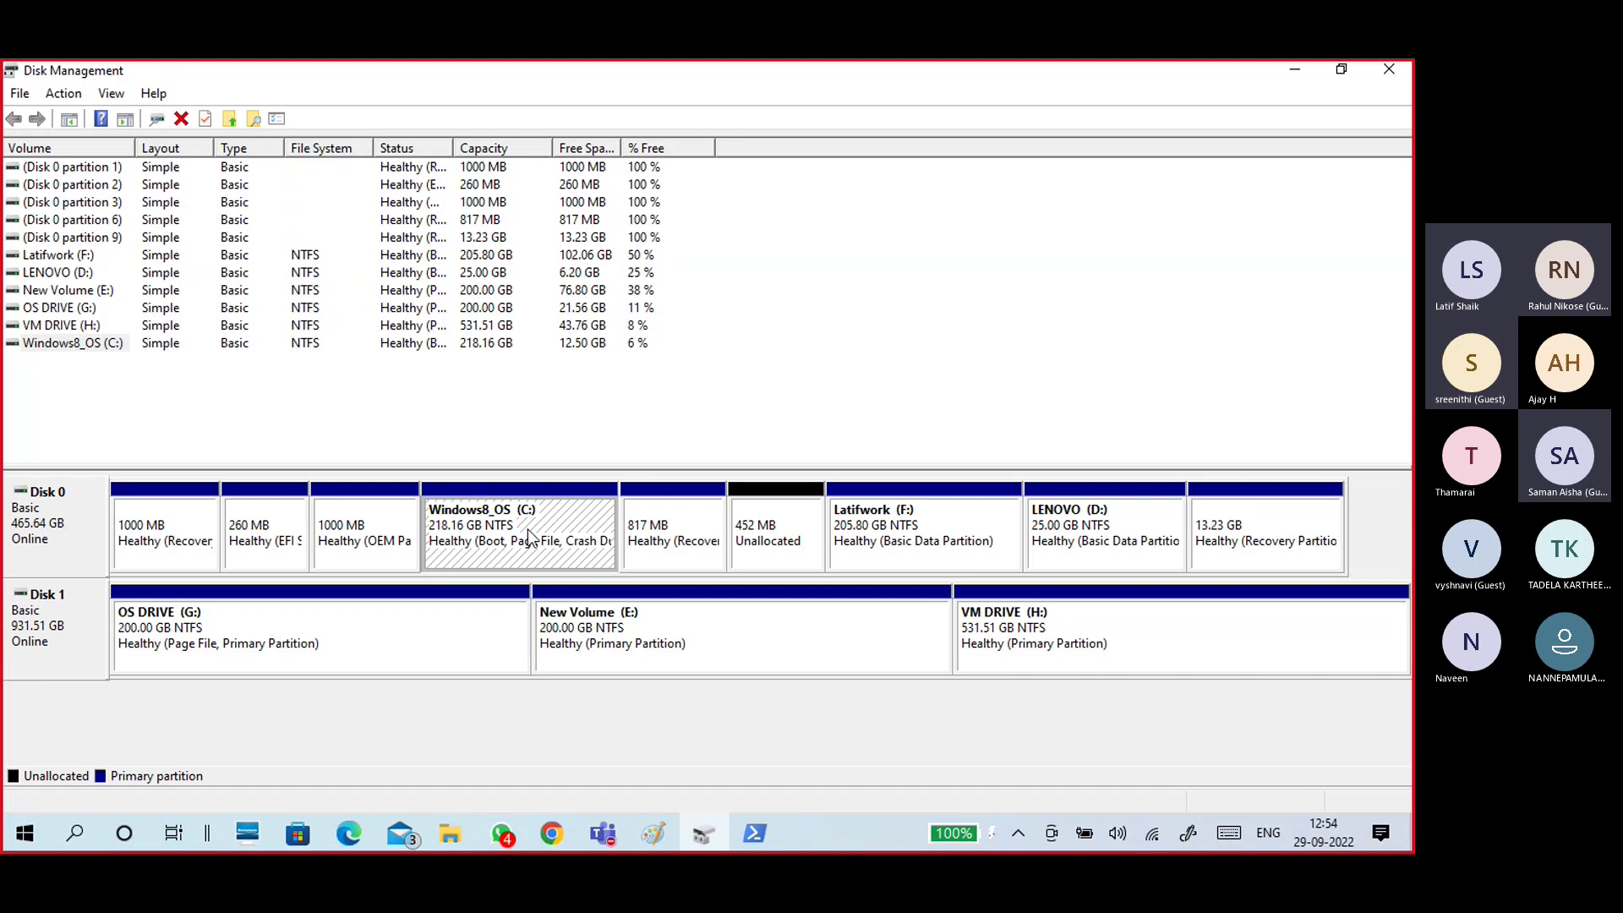
pyautogui.click(887, 541)
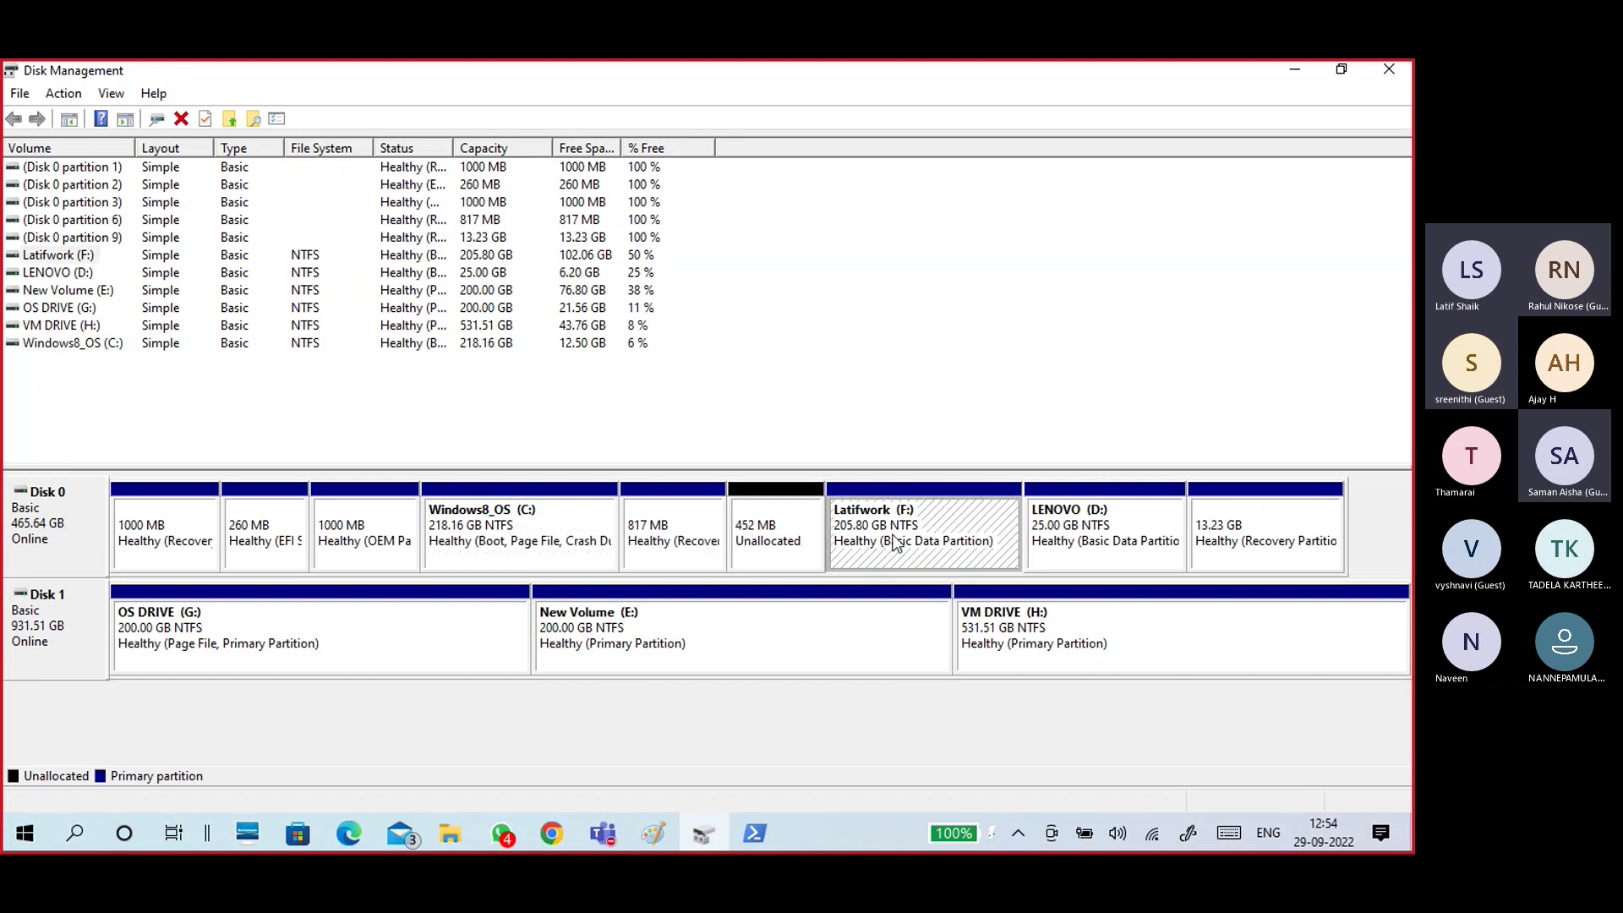
pyautogui.click(1057, 531)
pyautogui.click(541, 540)
pyautogui.click(890, 546)
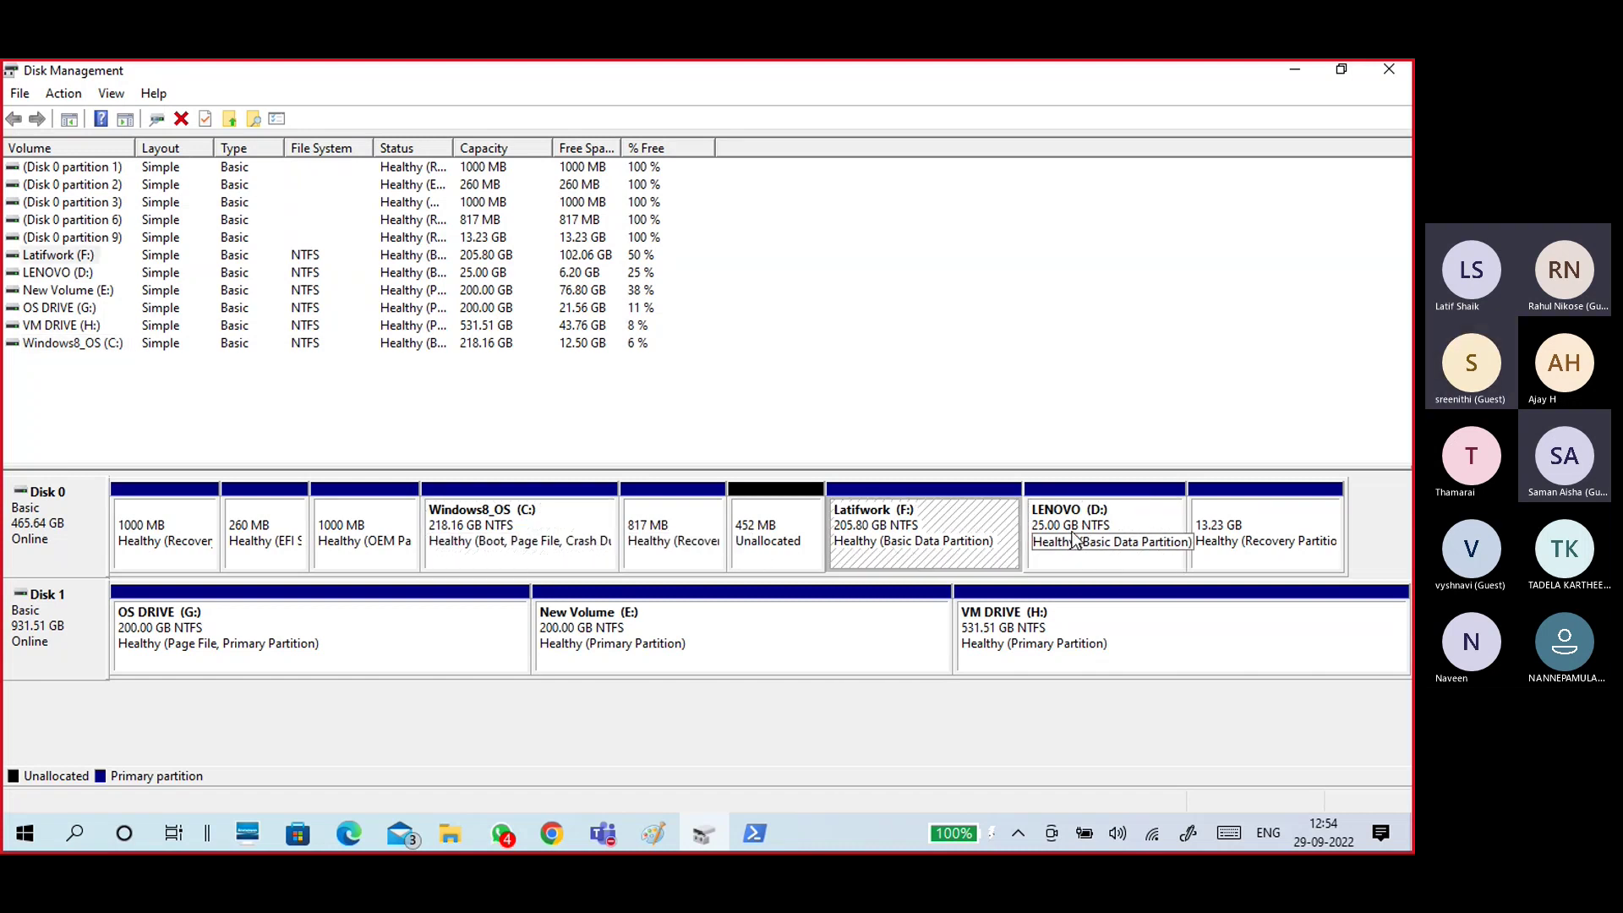
pyautogui.click(1078, 536)
pyautogui.click(266, 536)
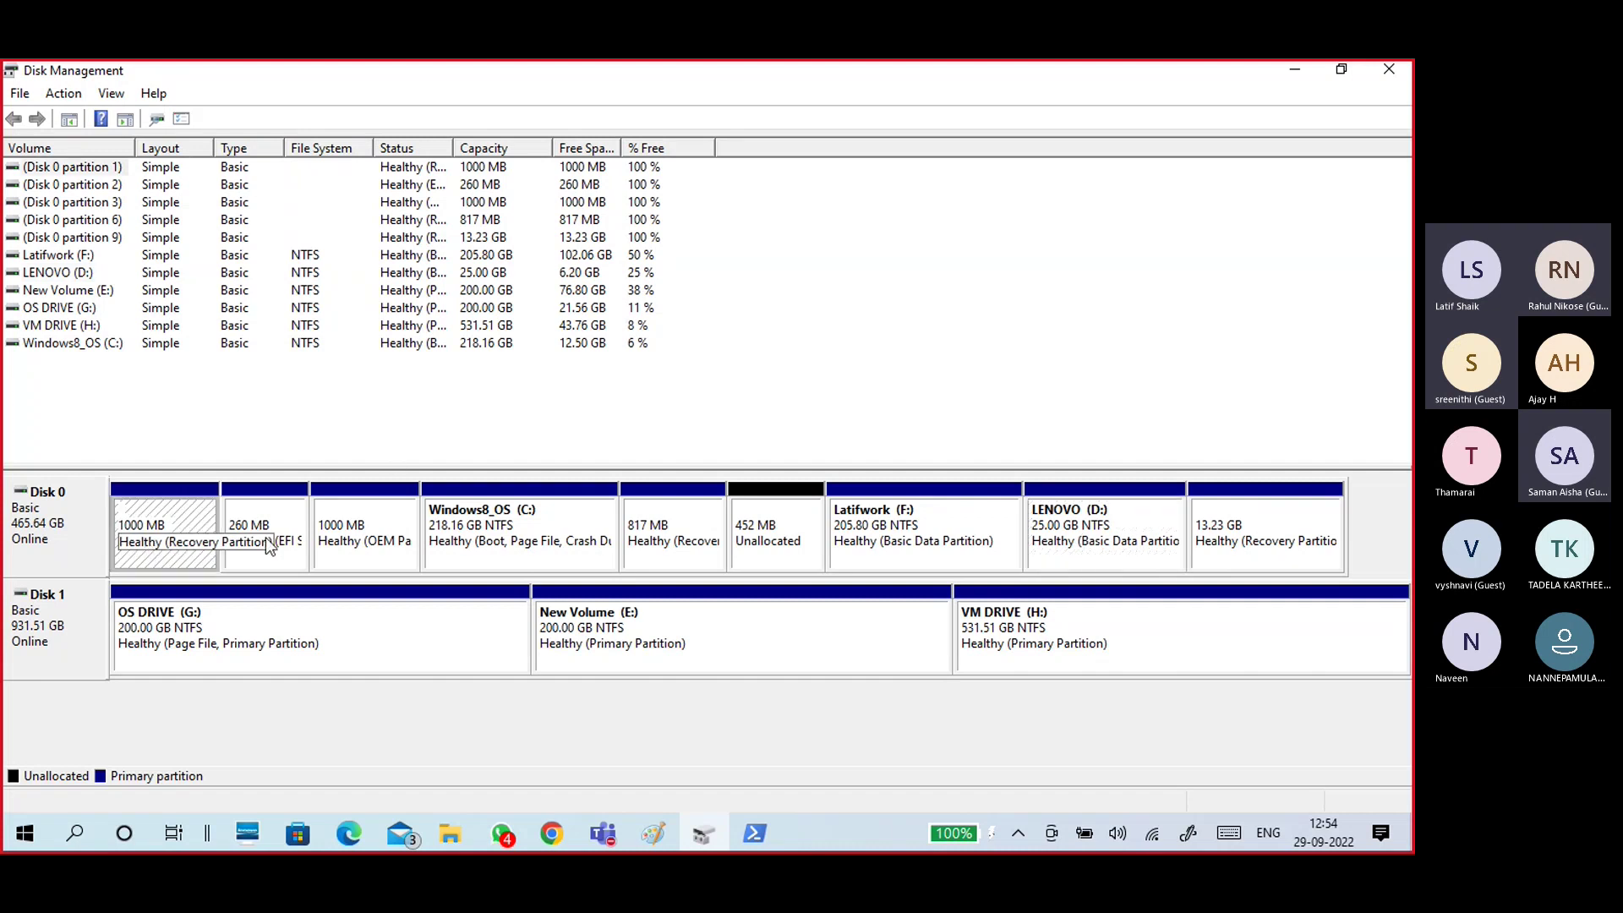
pyautogui.click(378, 545)
pyautogui.click(693, 554)
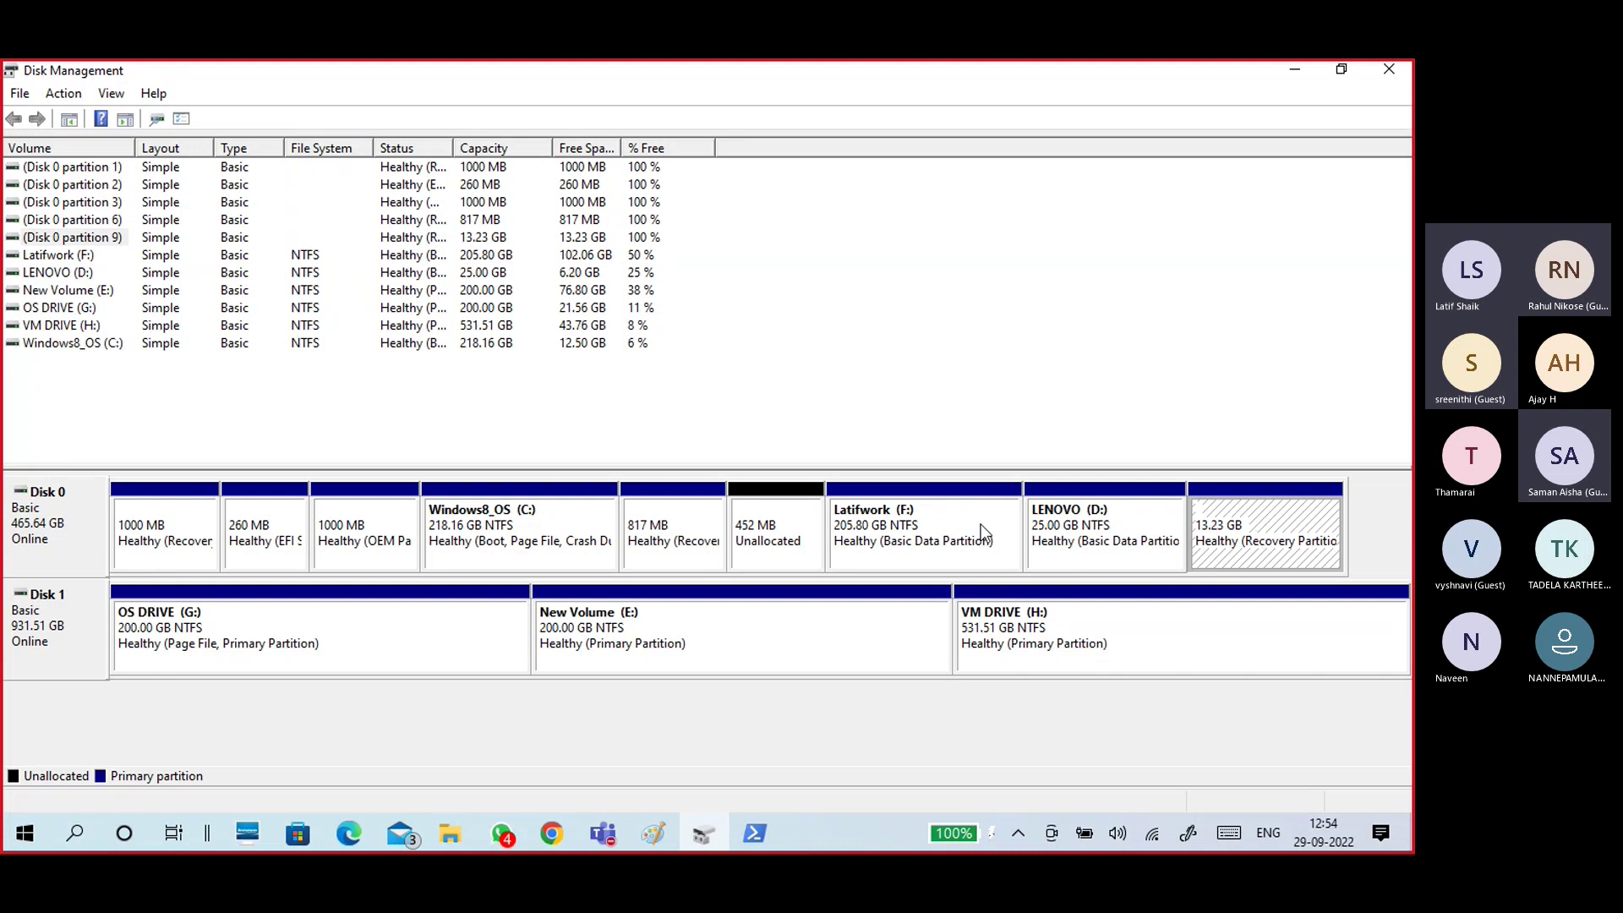
pyautogui.click(488, 510)
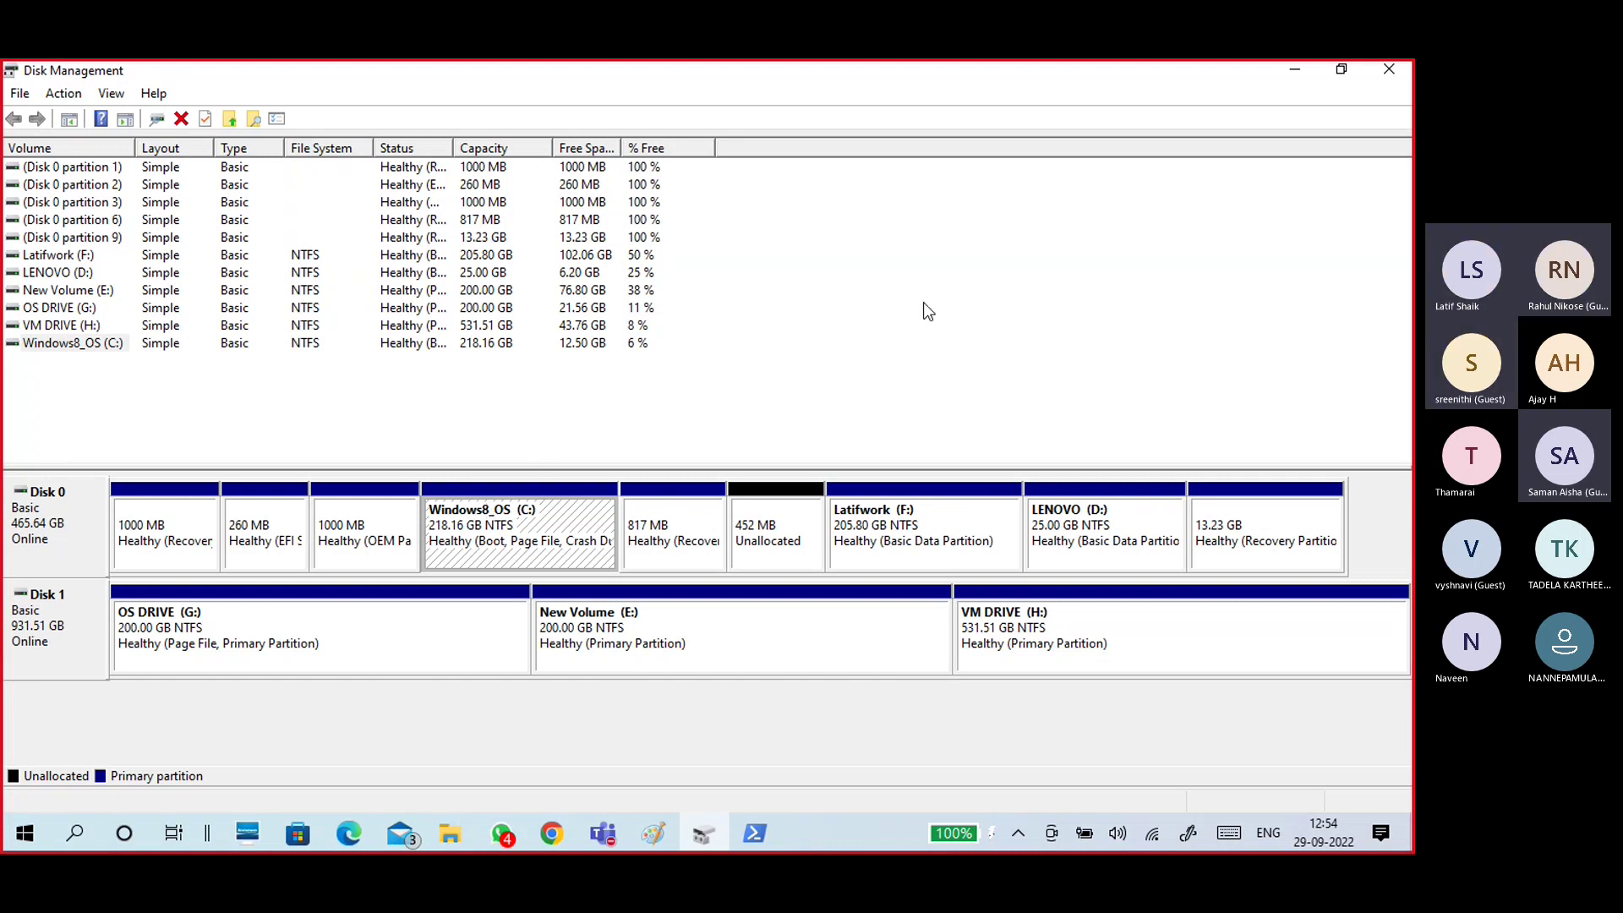
# - Switch to the Google Slides presentation and show slide 45, which compares MBR and GPT partitioning
pyautogui.click(1280, 71)
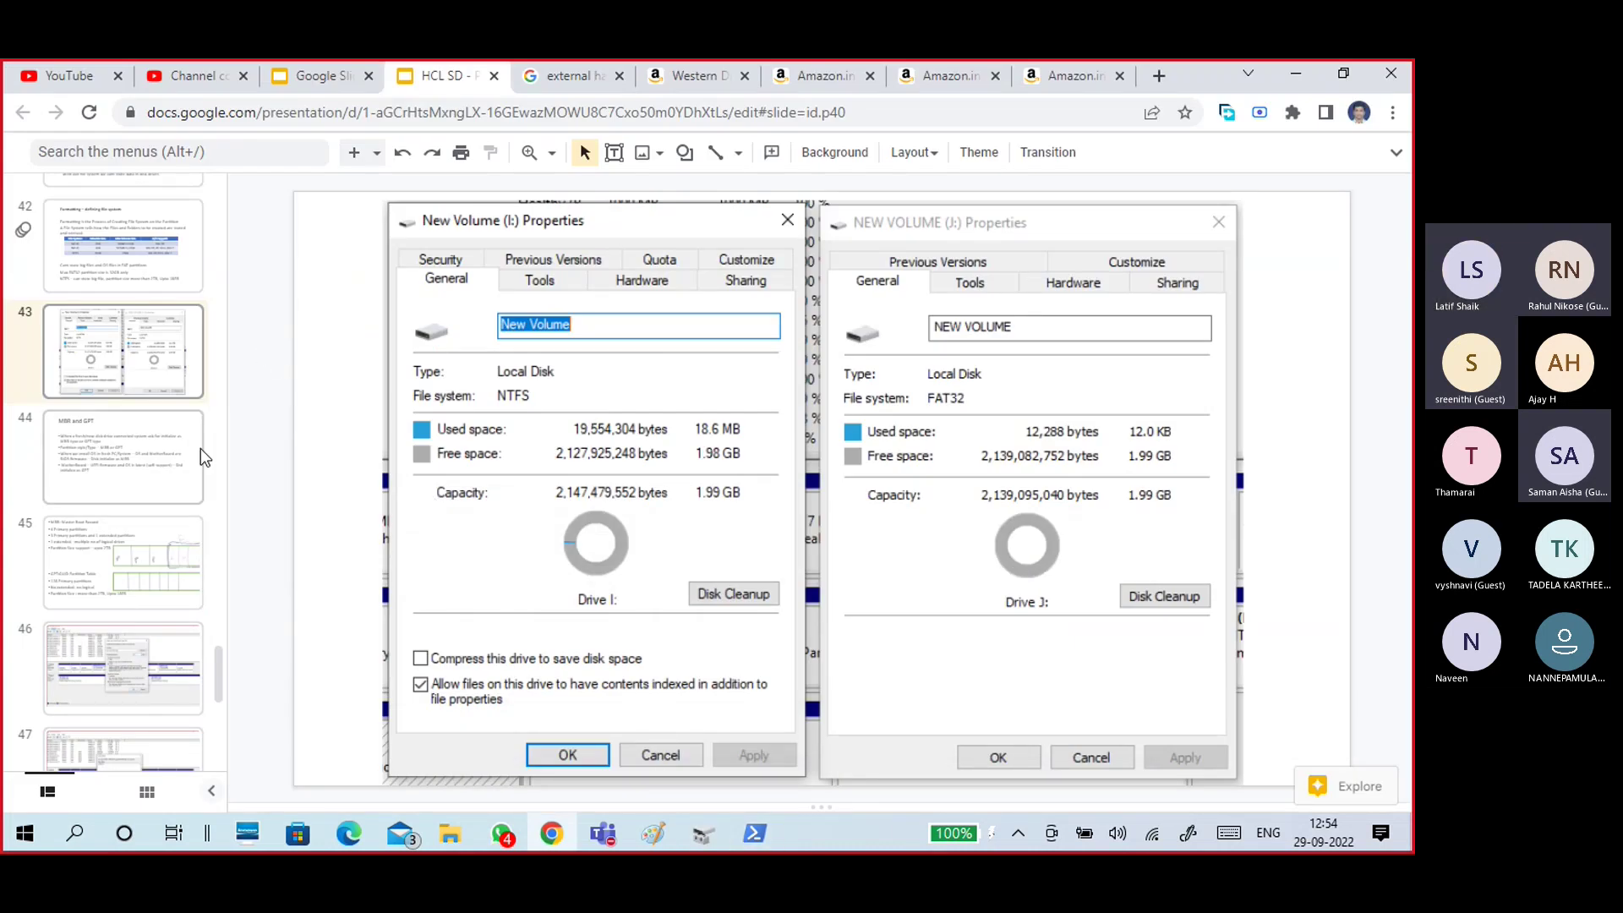
pyautogui.click(168, 571)
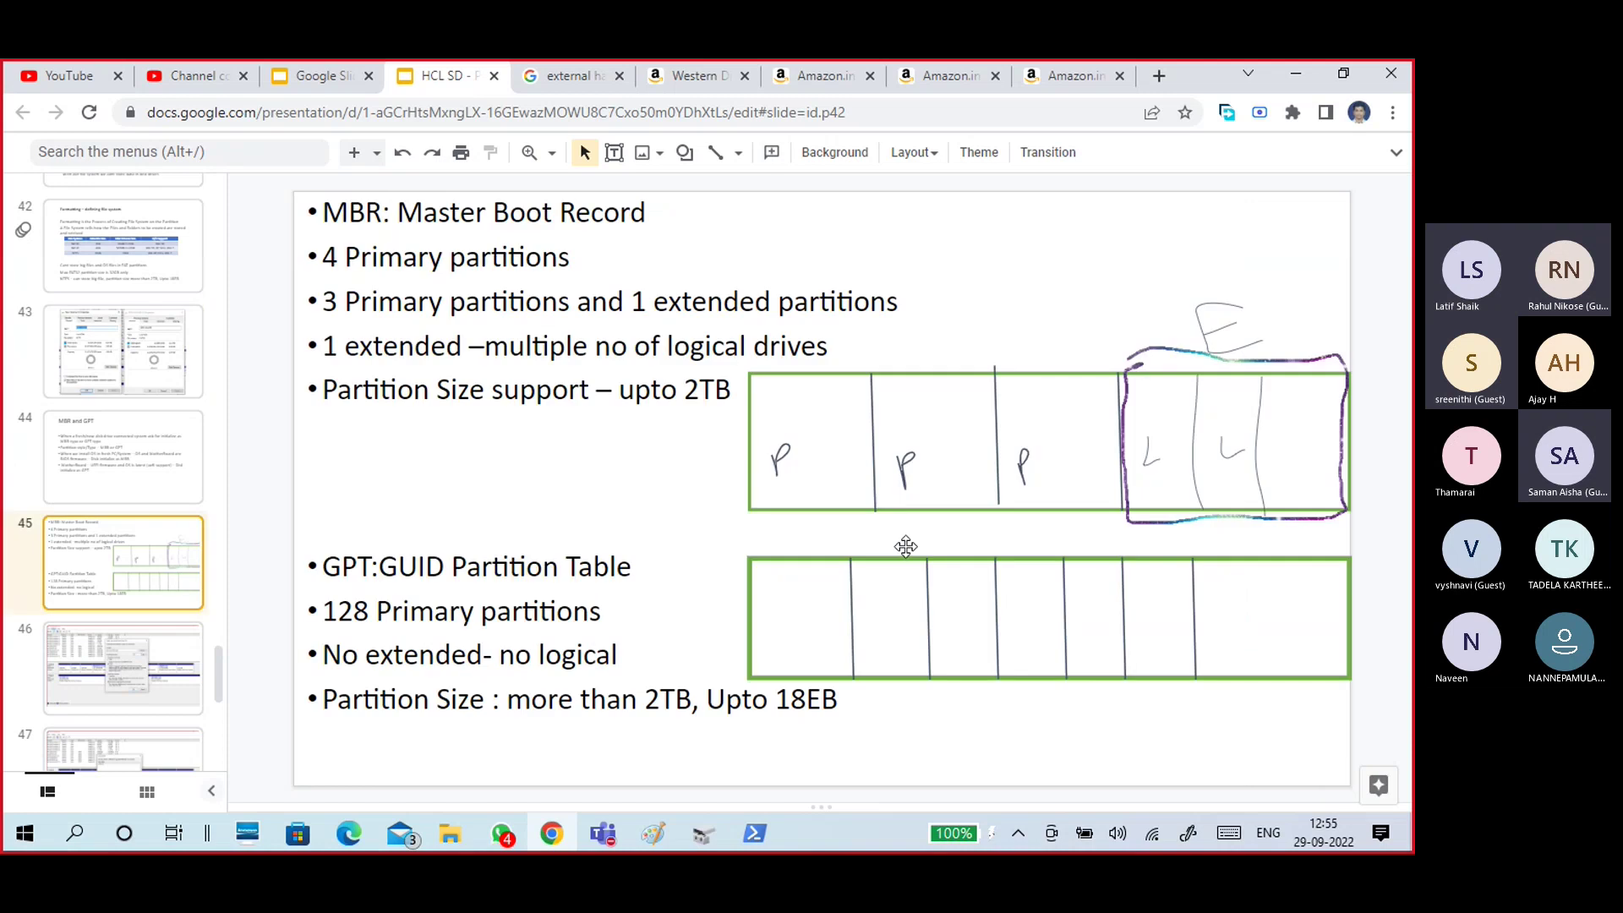
pyautogui.click(812, 439)
# - Switch to Windows PowerShell, maximize its window and list the disks with get-disk
pyautogui.click(753, 832)
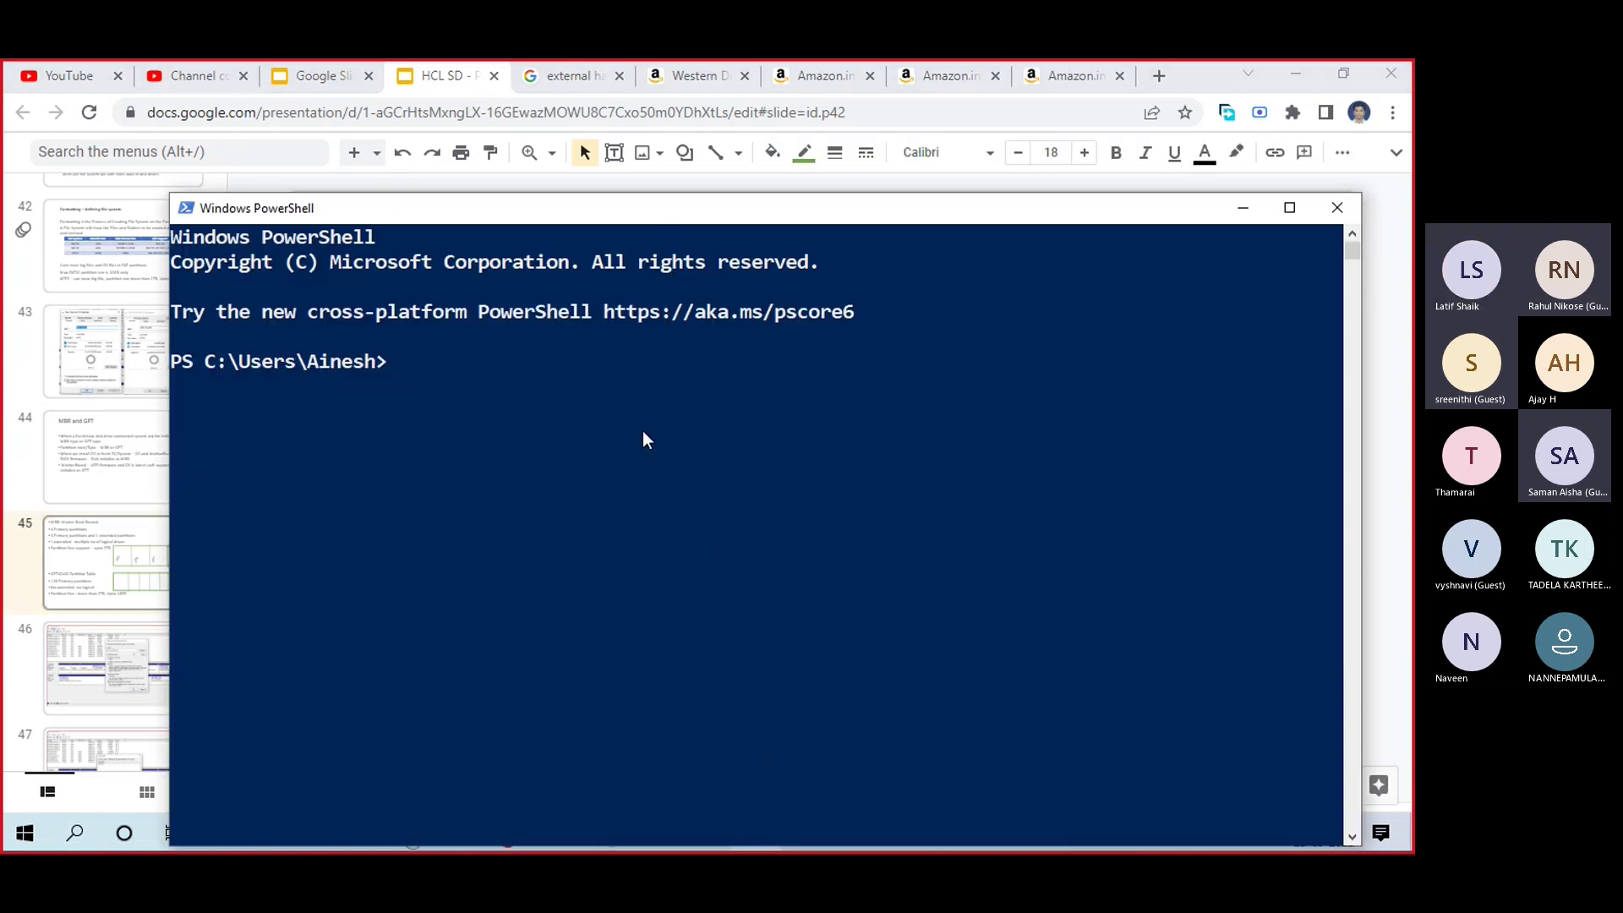
pyautogui.click(1286, 208)
pyautogui.write('g')
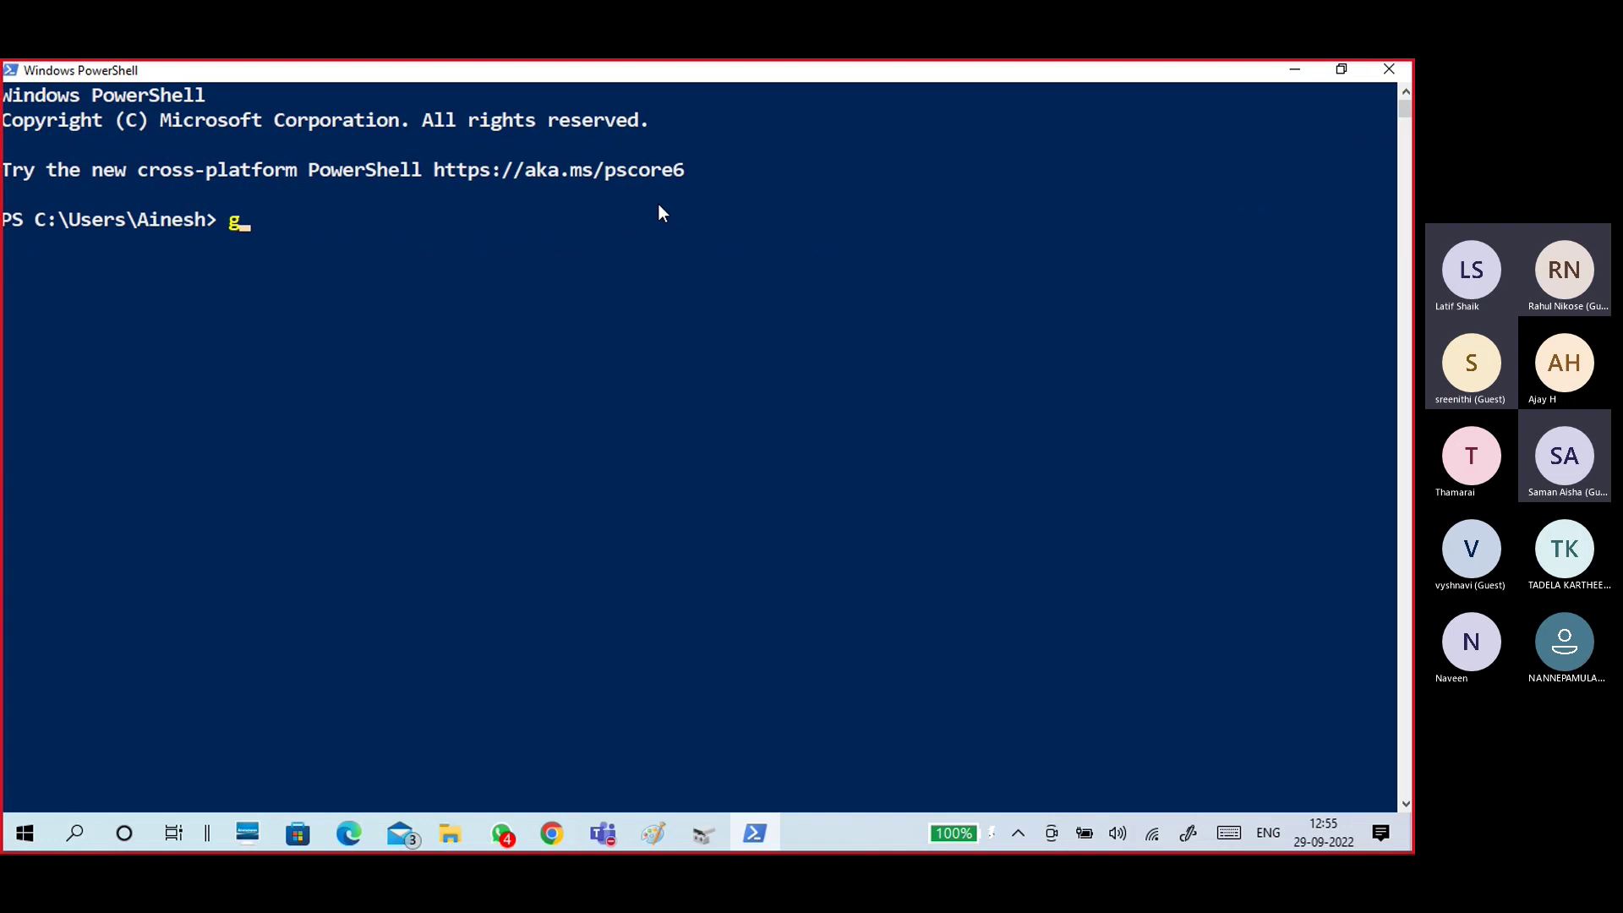
pyautogui.write('et-disk')
pyautogui.press('Return')
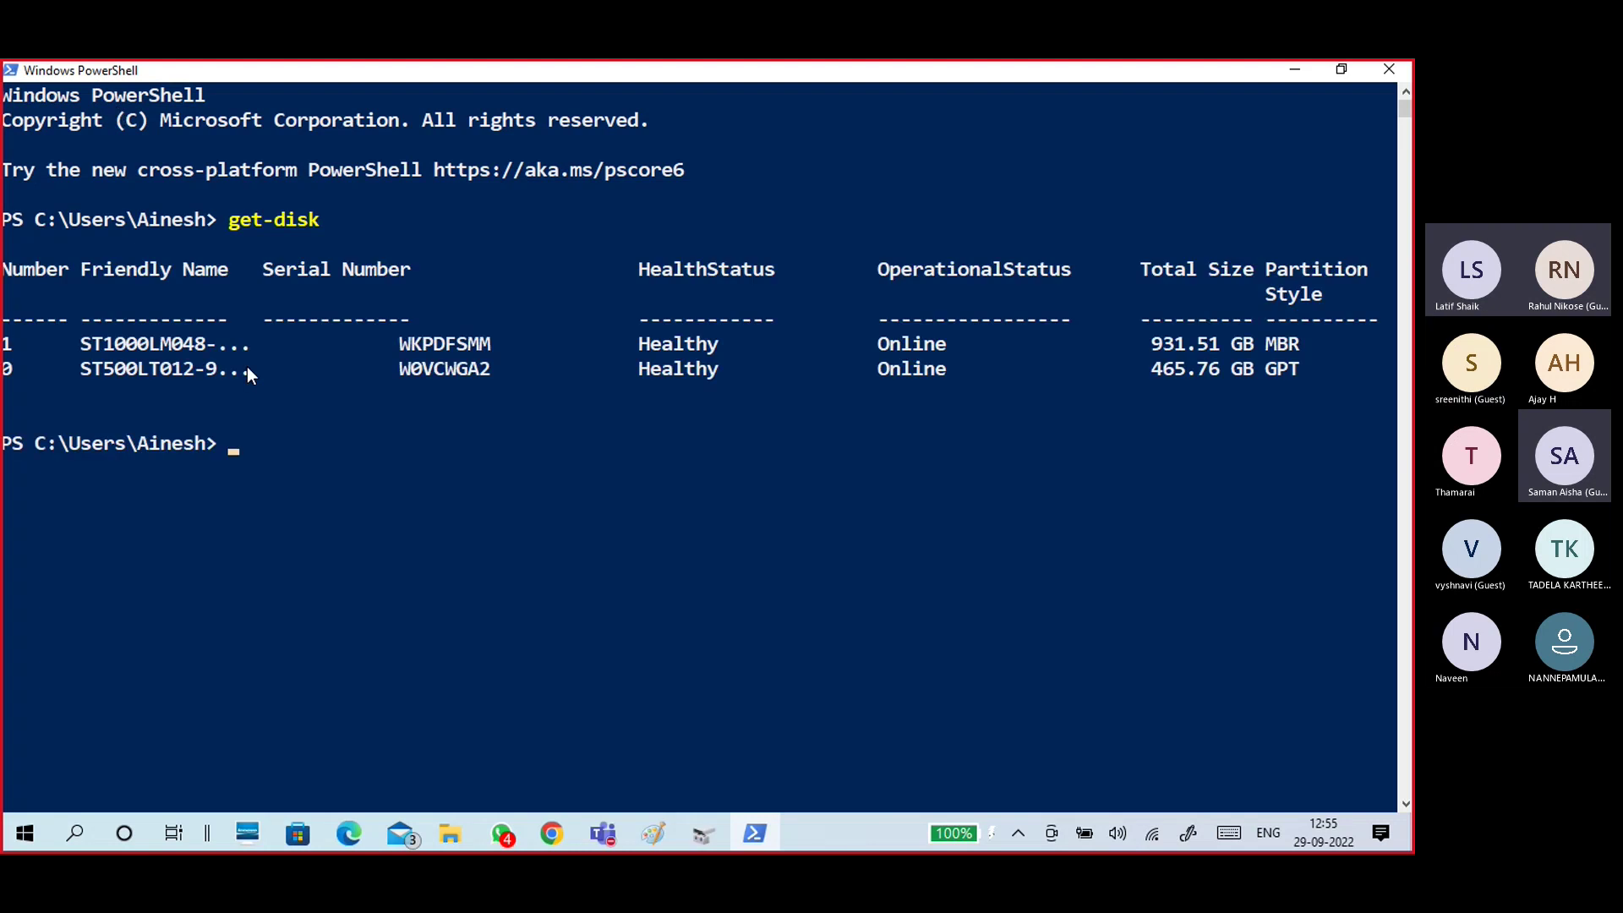
# - Compare the Partition Style and Total Size values of disks 0 and 1 in the get-disk output
pyautogui.click(11, 368)
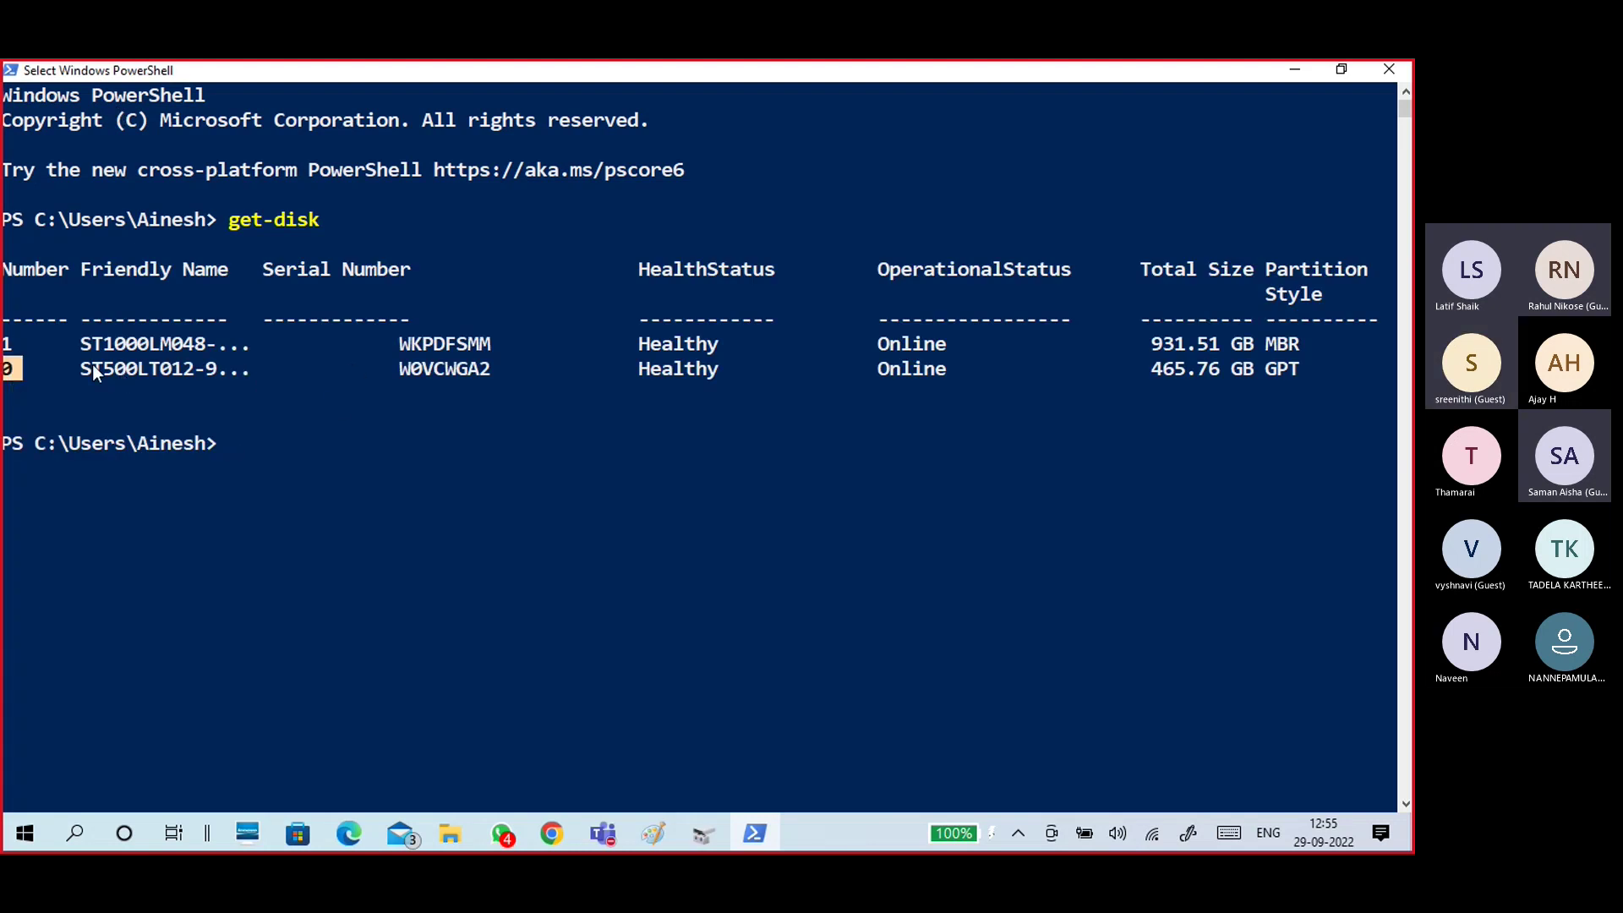
pyautogui.moveTo(93, 369)
pyautogui.mouseDown()
pyautogui.moveTo(778, 404)
pyautogui.moveTo(1203, 393)
pyautogui.moveTo(1215, 372)
pyautogui.moveTo(1306, 372)
pyautogui.mouseUp()
pyautogui.click(1200, 370)
pyautogui.doubleClick(1201, 370)
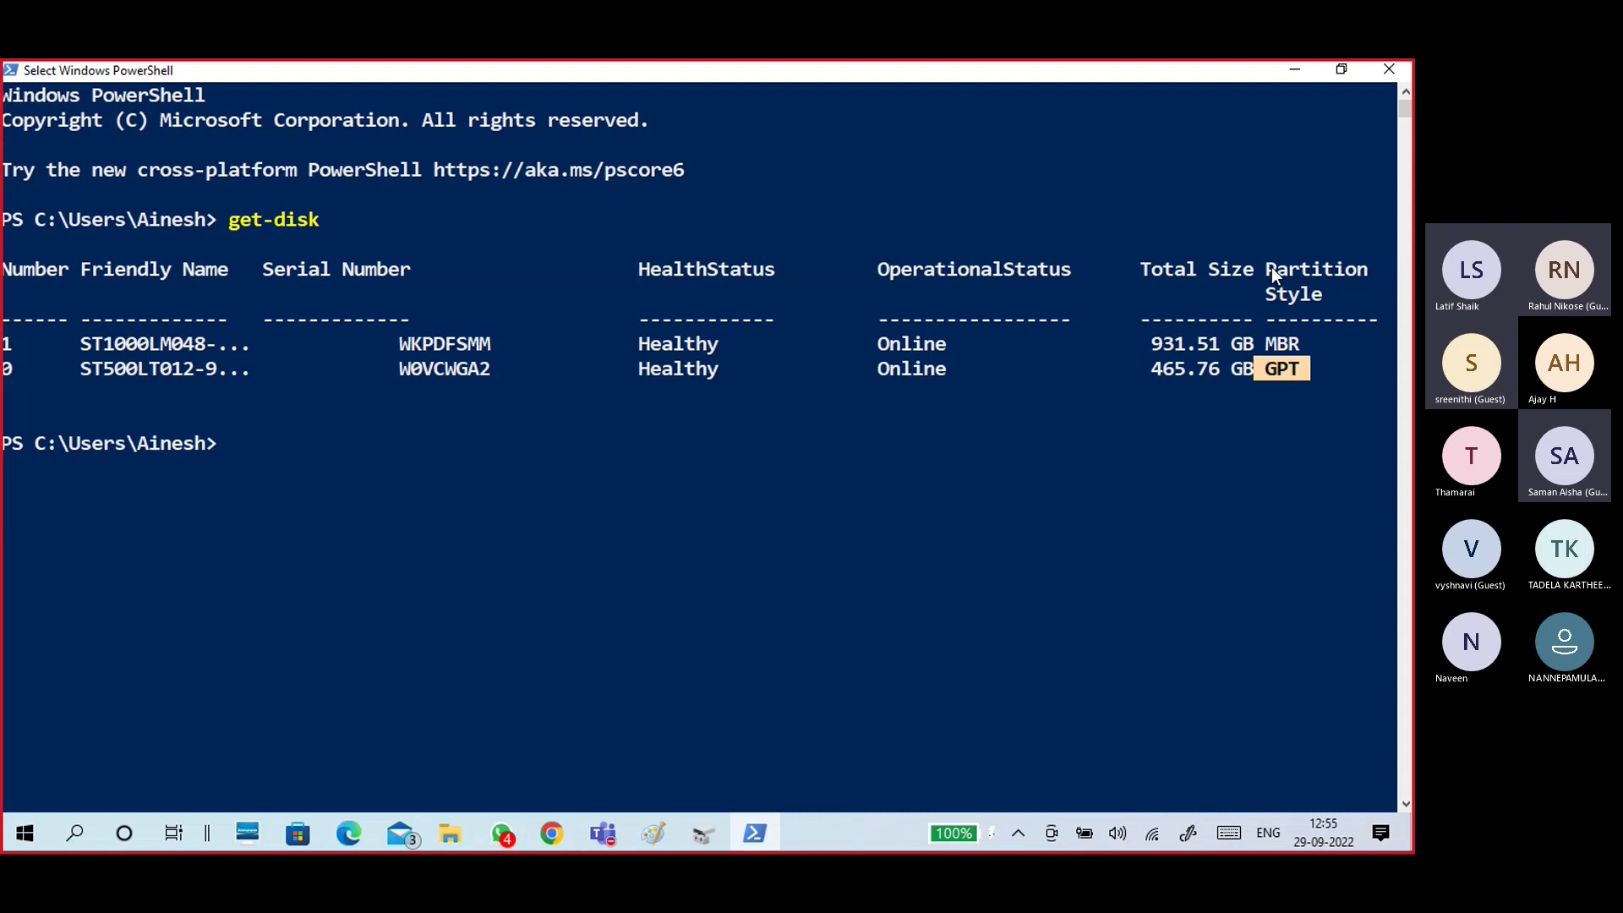
pyautogui.moveTo(1271, 267); pyautogui.dragTo(1321, 294)
pyautogui.moveTo(1305, 366); pyautogui.dragTo(1147, 350)
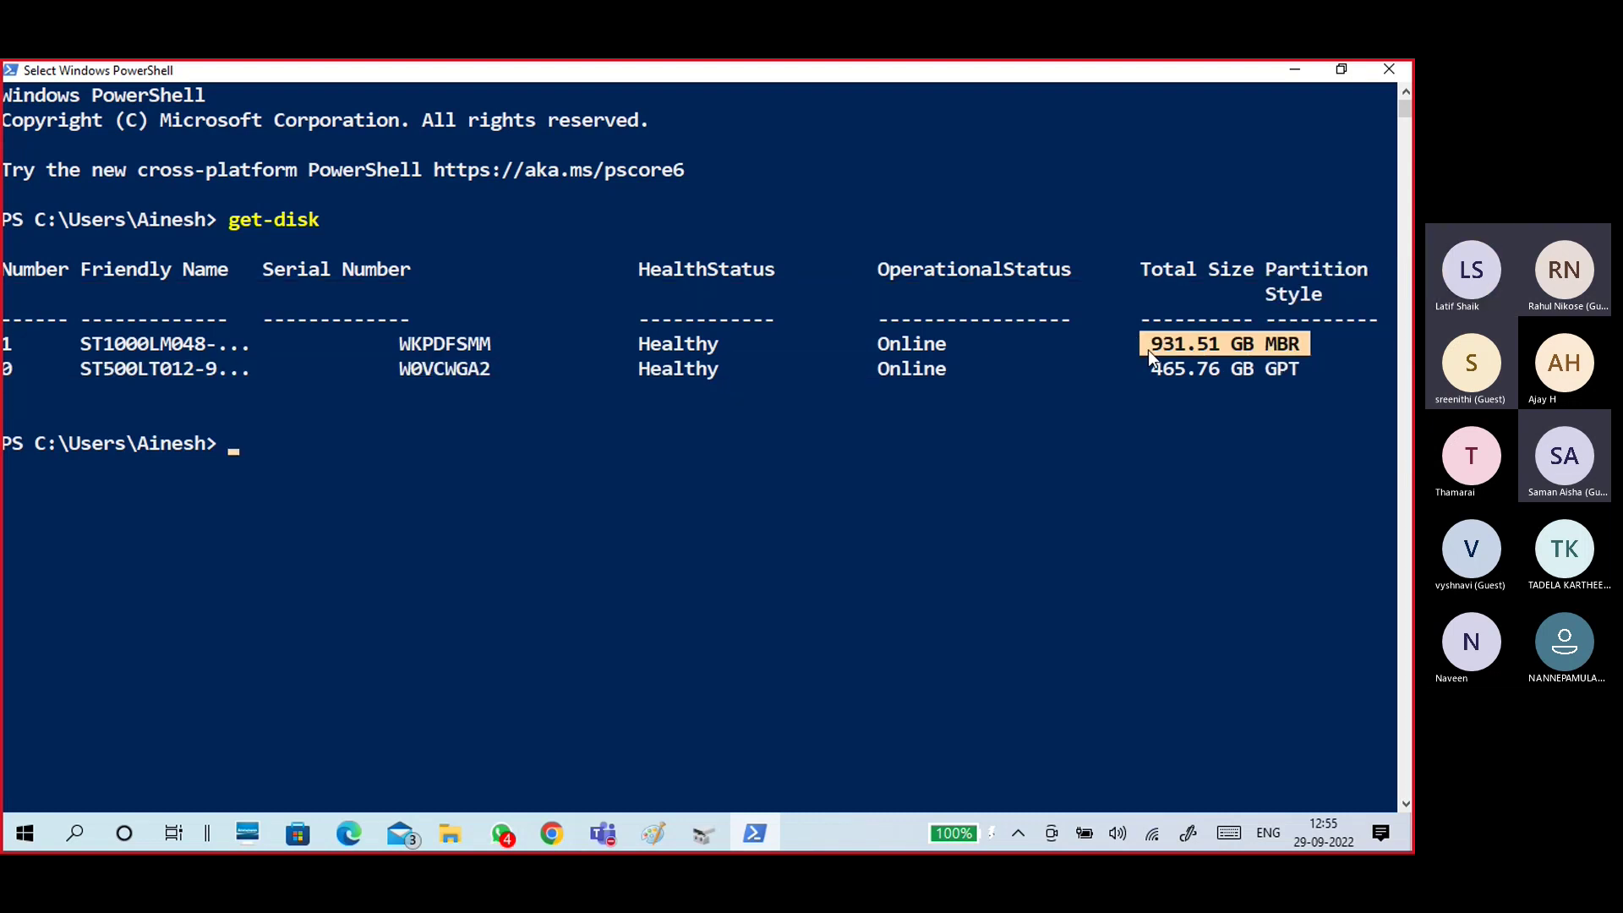
pyautogui.click(16, 342)
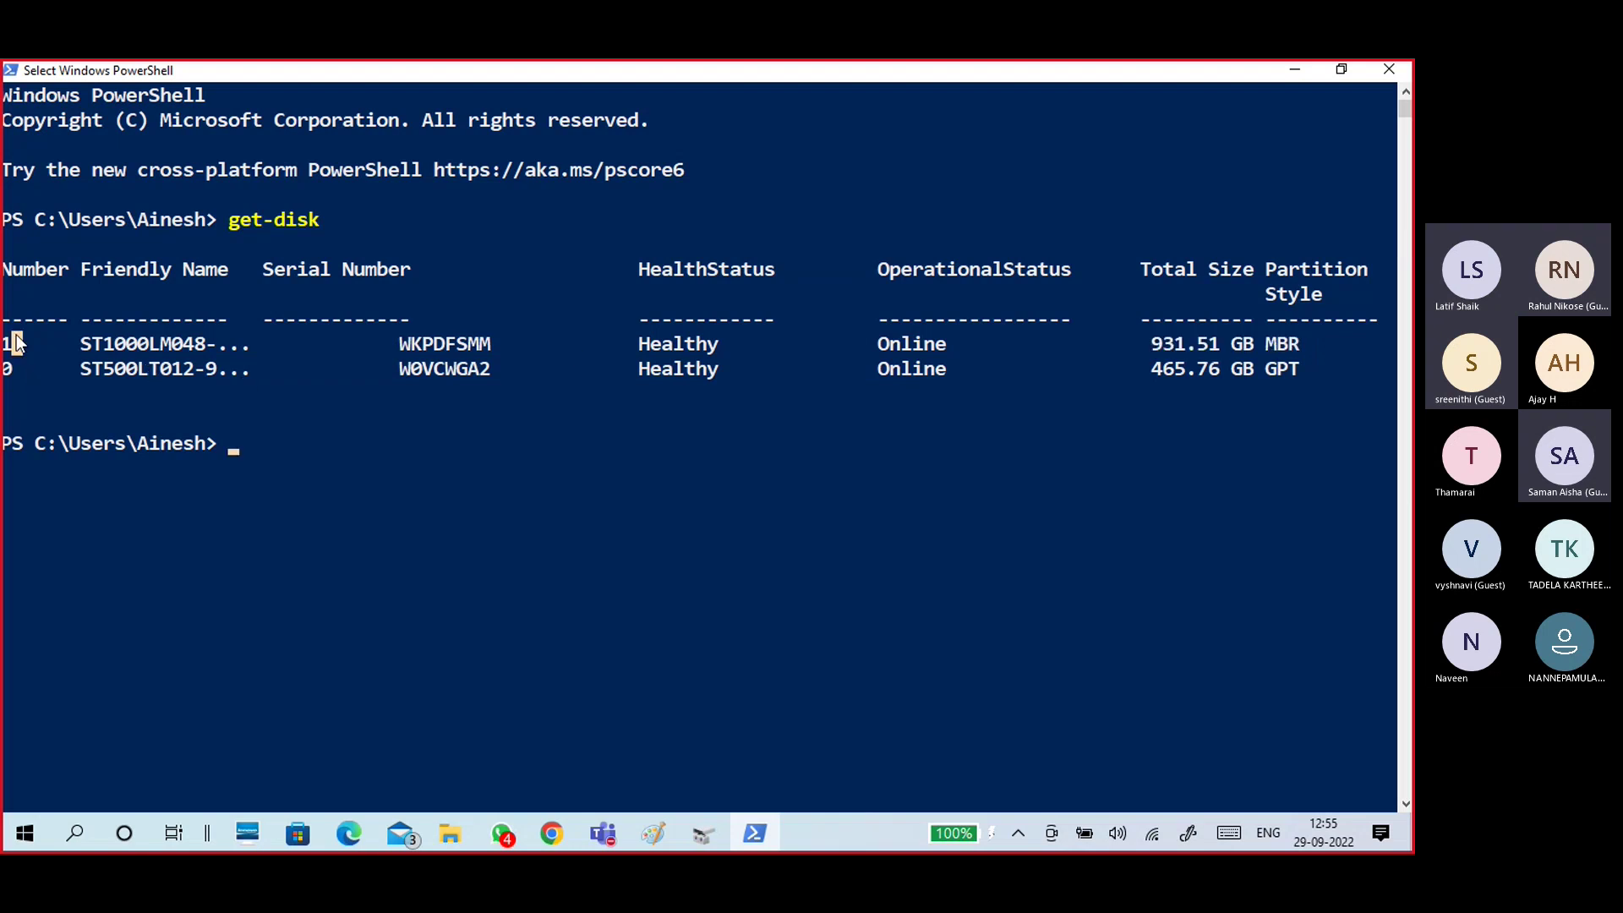
pyautogui.moveTo(1306, 346); pyautogui.dragTo(1254, 347)
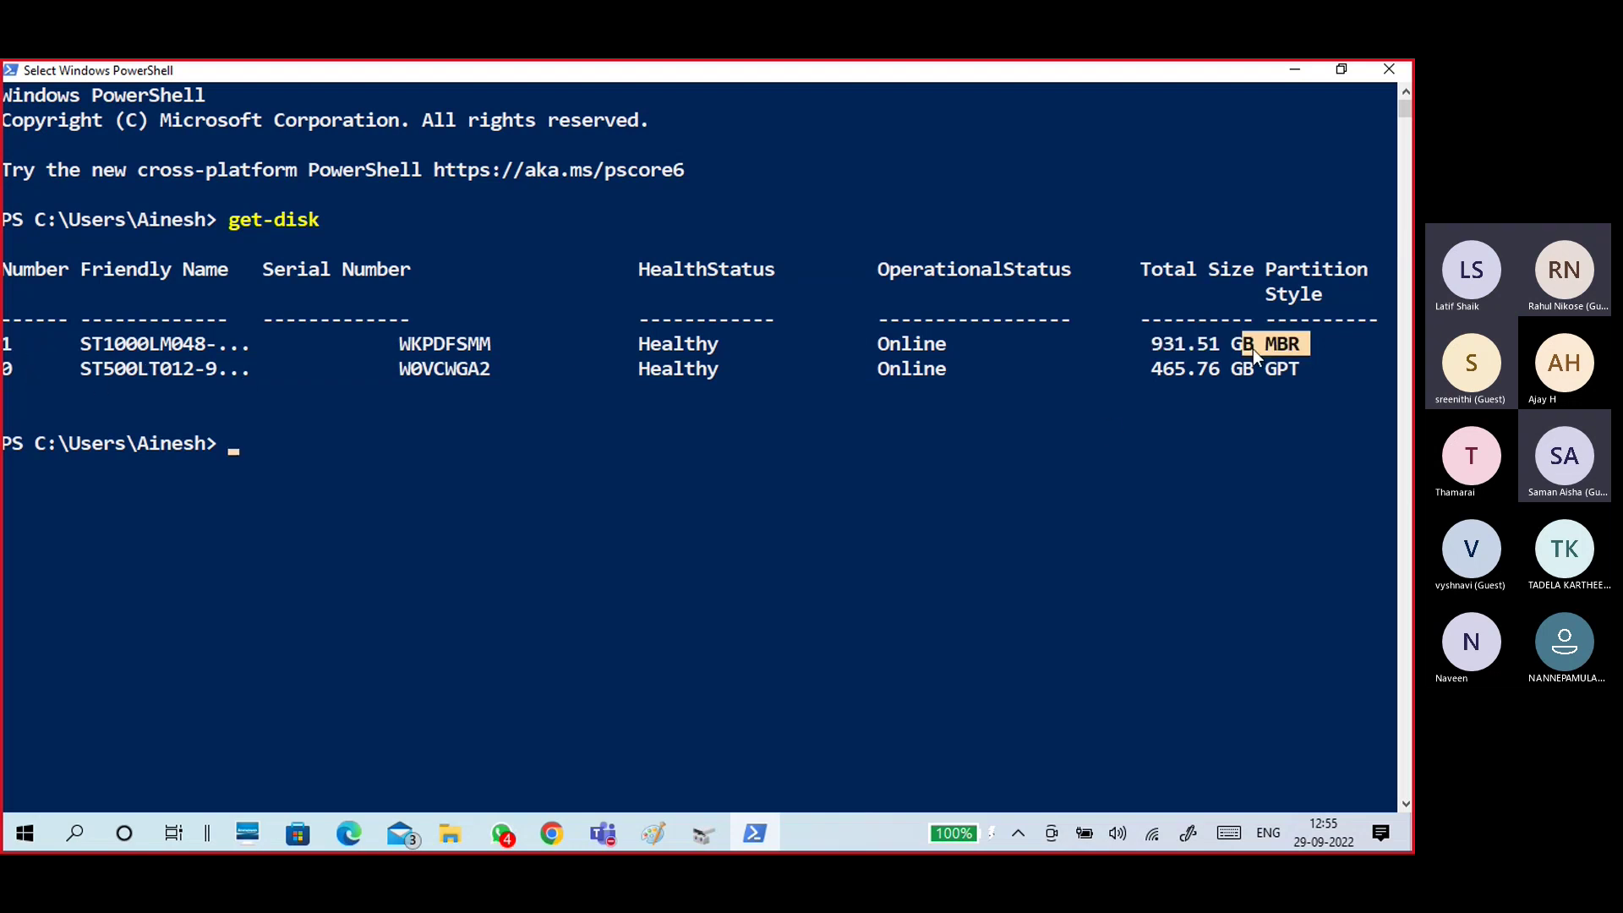
# - Minimize PowerShell, switch back to Disk Management and select Disk 0
pyautogui.click(1293, 77)
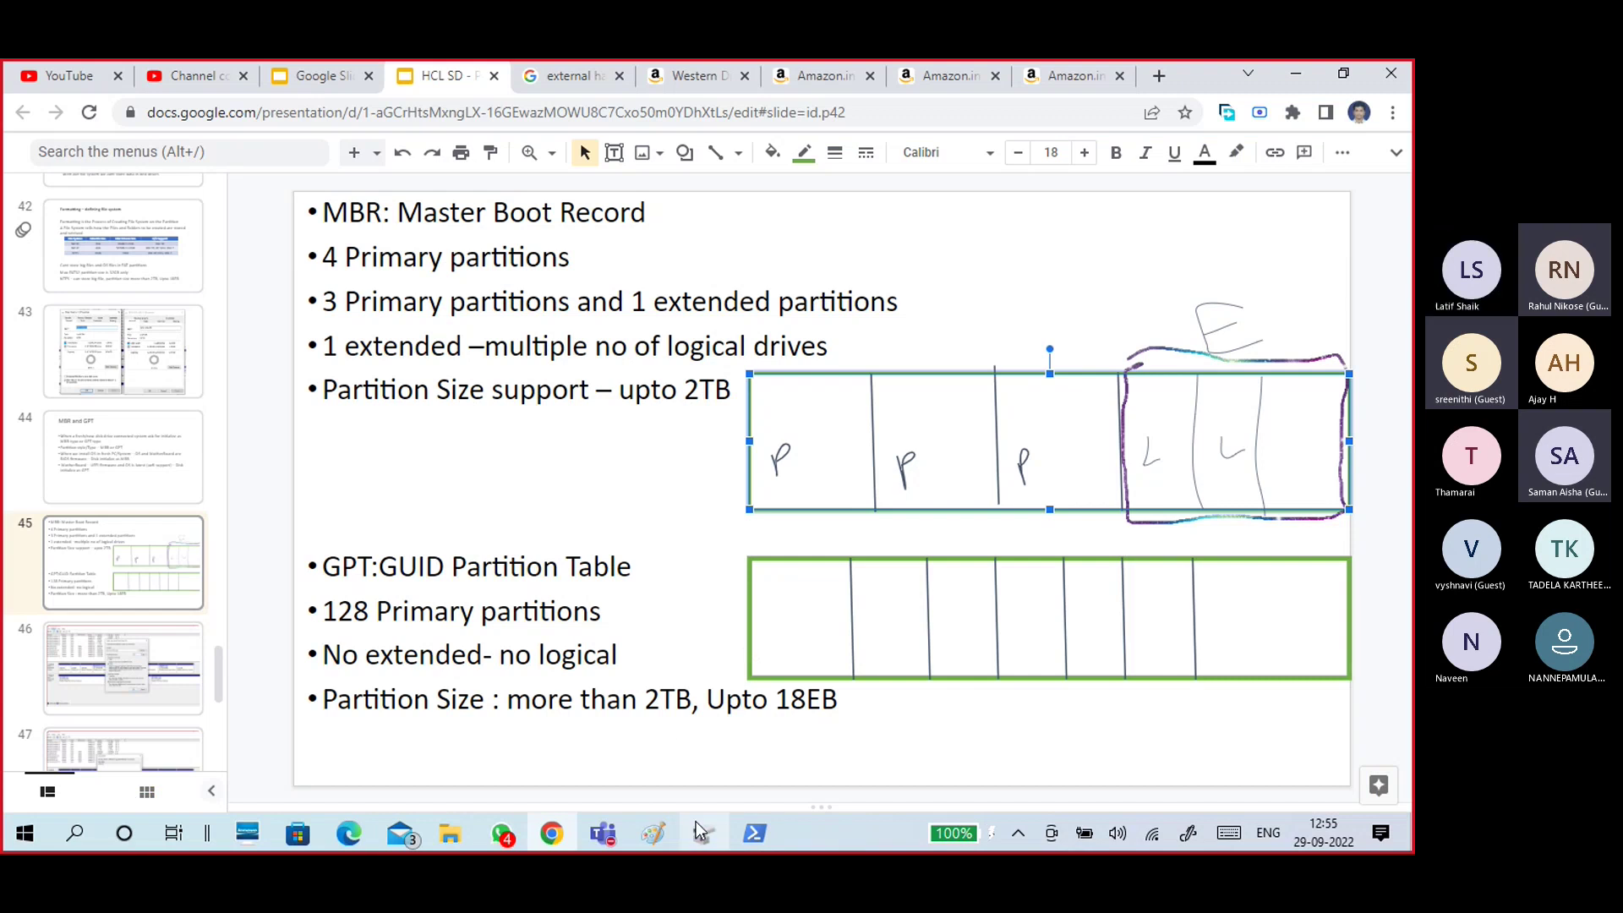
pyautogui.click(703, 834)
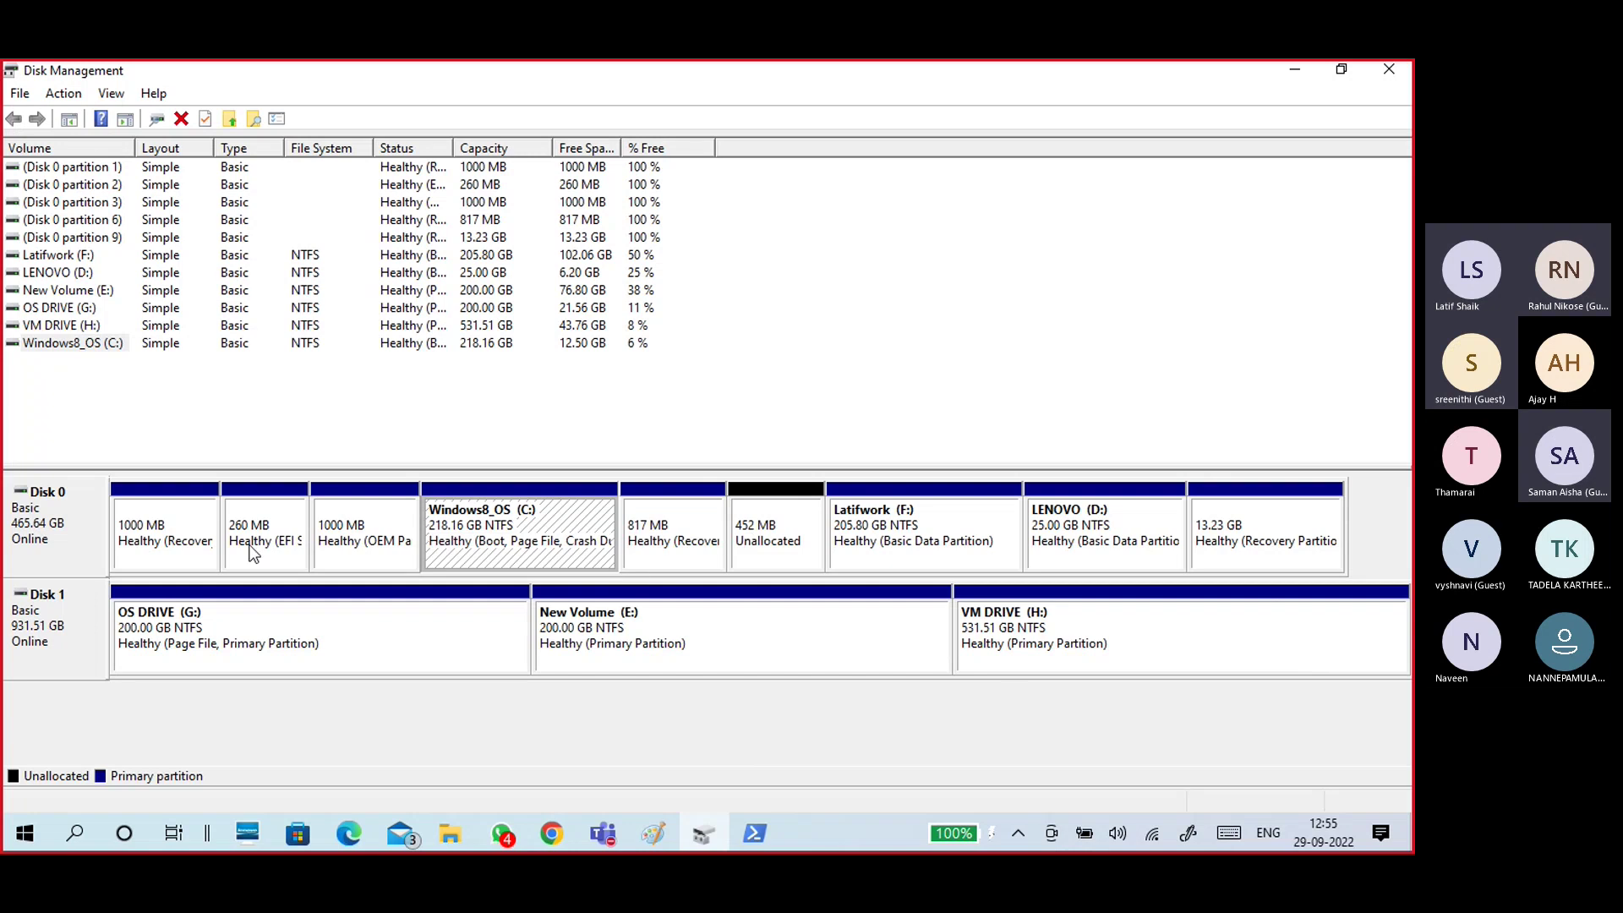
pyautogui.click(38, 500)
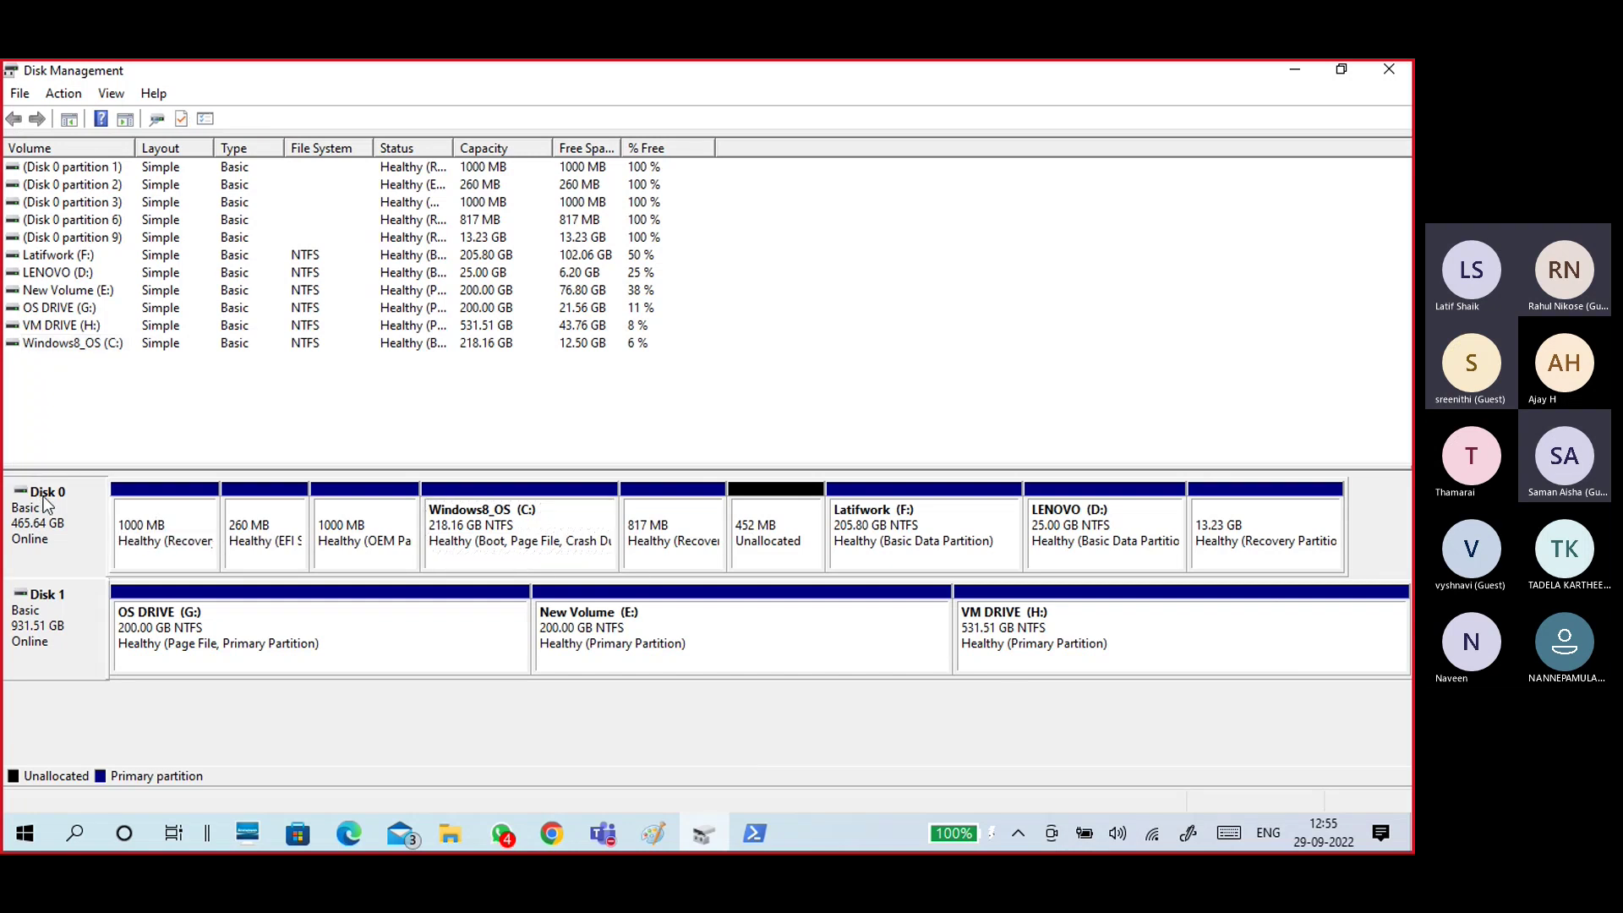
# - Minimize Disk Management, switch to the Google Slides presentation, deselect the MBR diagram's rectangle and browse slides 43 through 48
pyautogui.click(1293, 69)
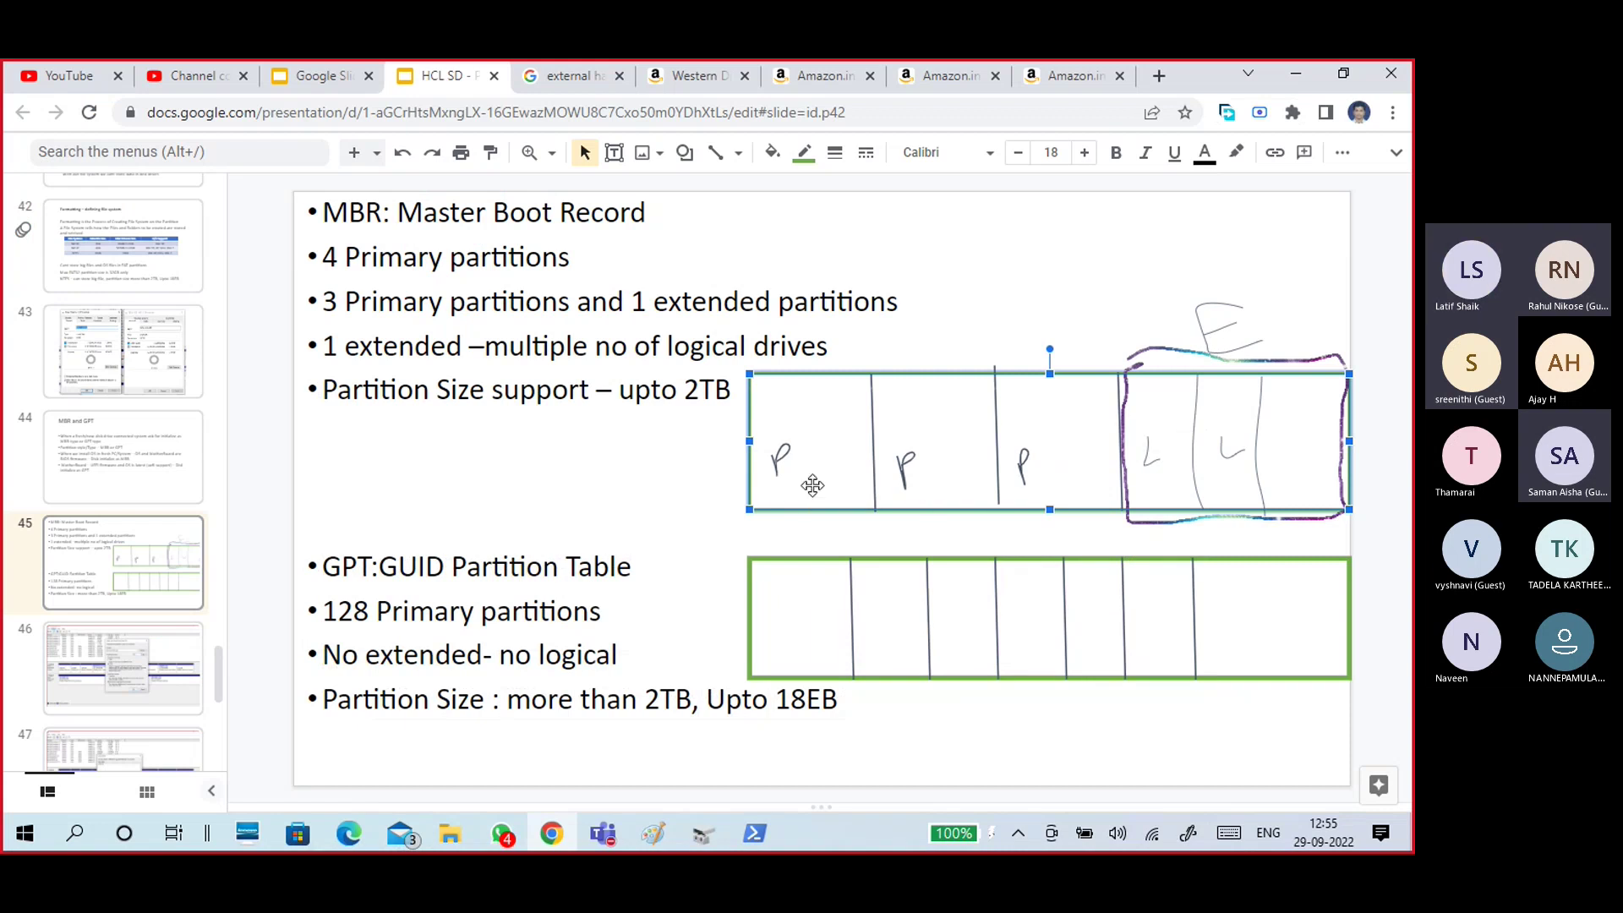
pyautogui.click(258, 448)
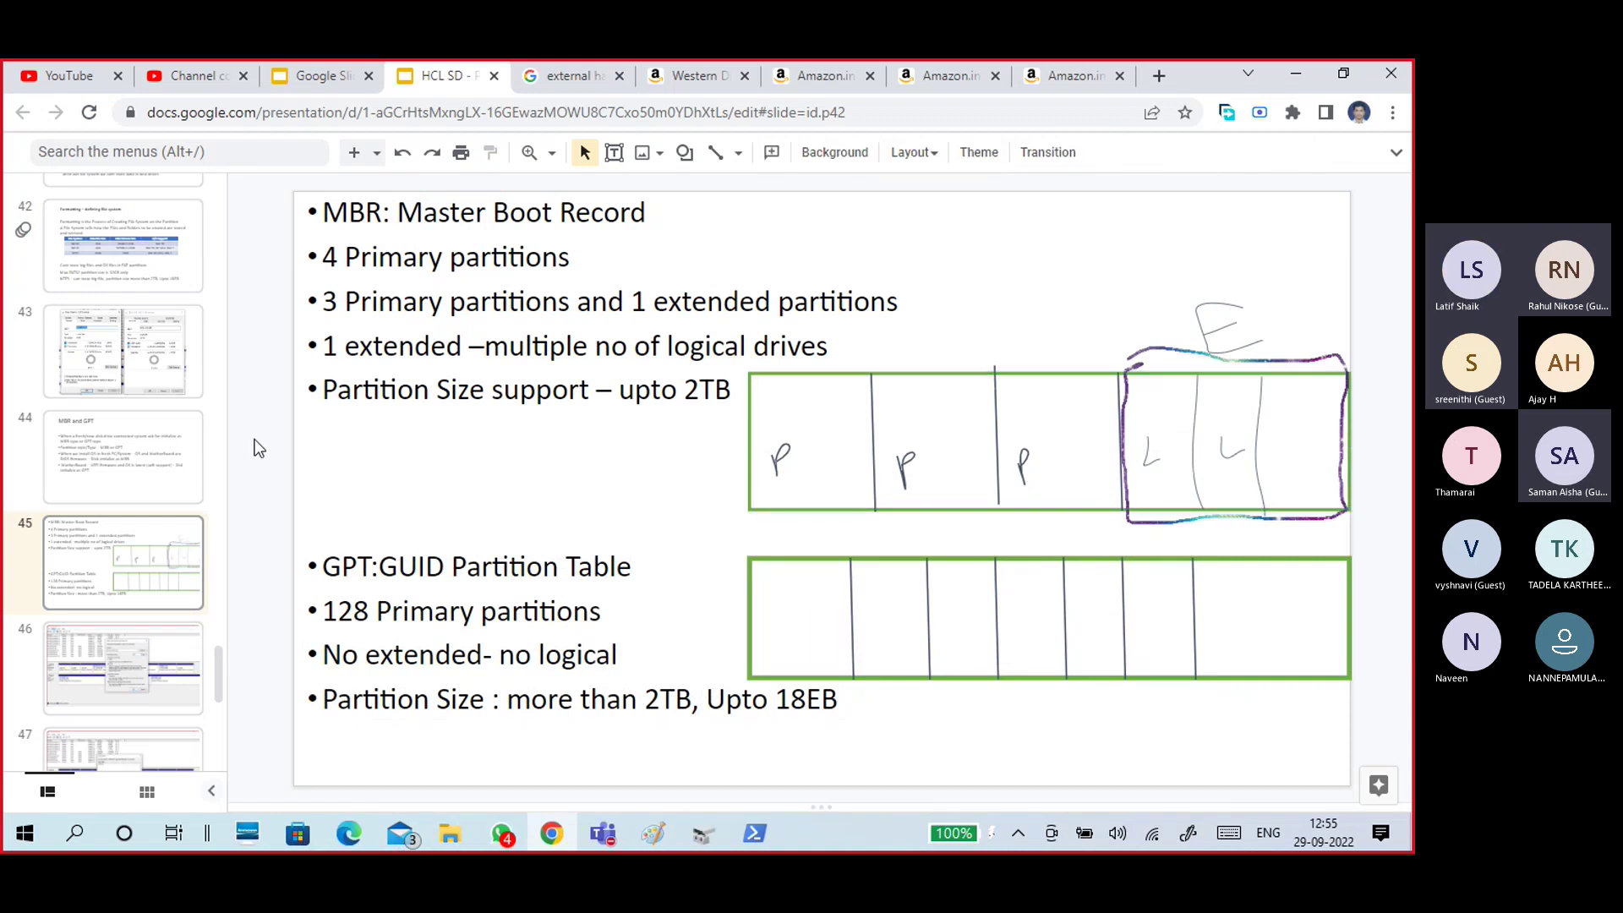
pyautogui.press('pageup')
pyautogui.press('pageup')
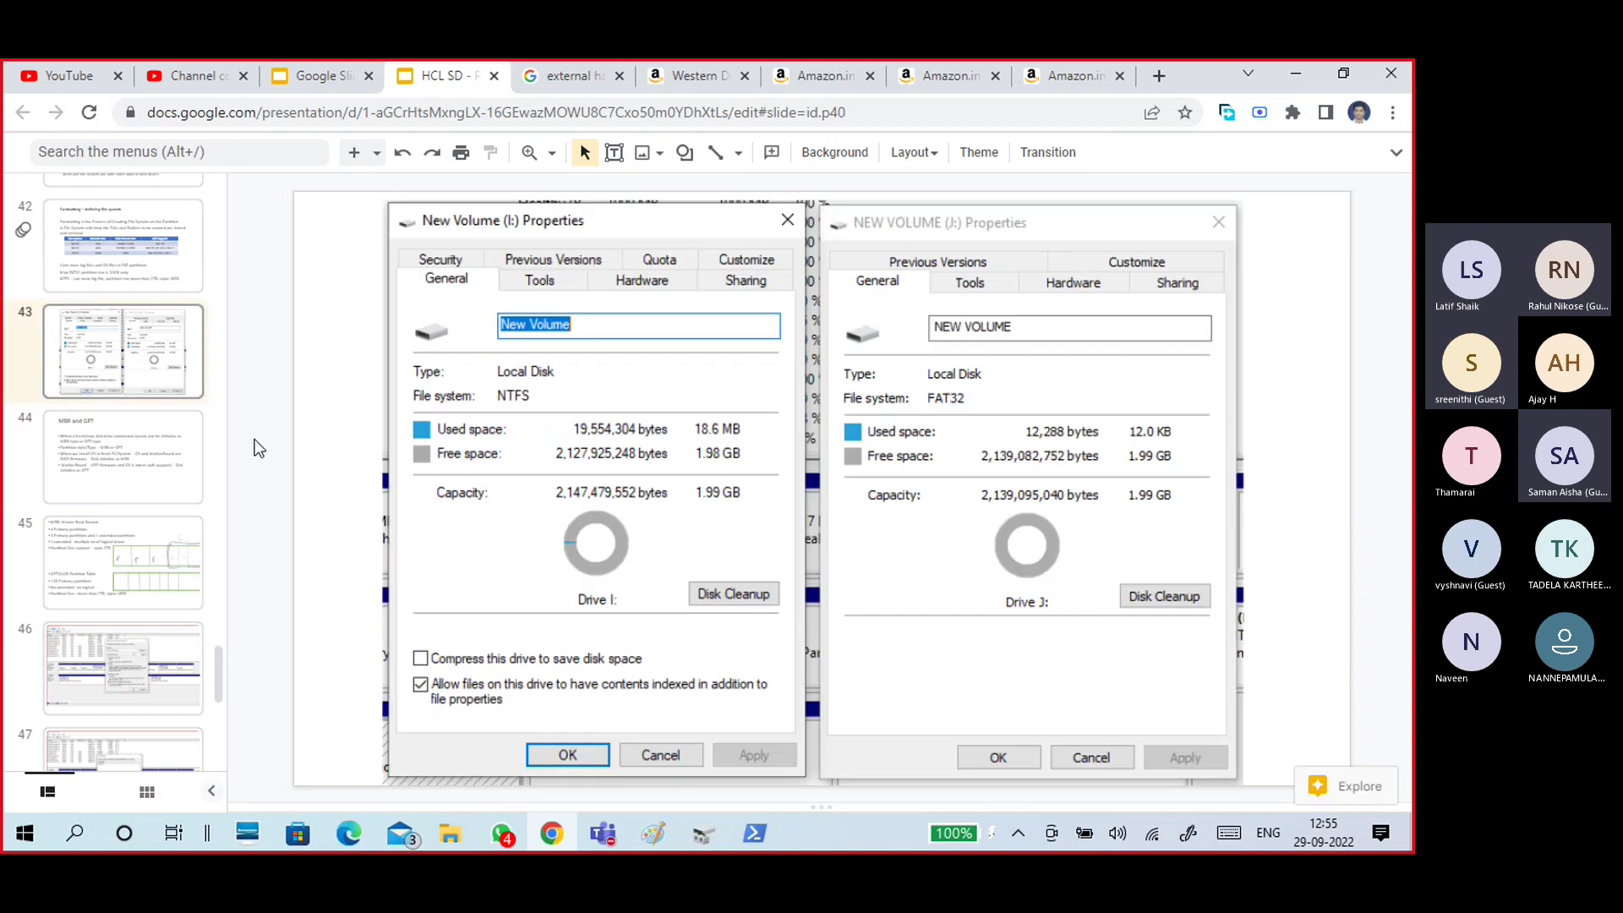
pyautogui.press('pagedown')
pyautogui.press('pagedown')
pyautogui.press('pagedown')
pyautogui.press('pagedown')
pyautogui.press('pagedown')
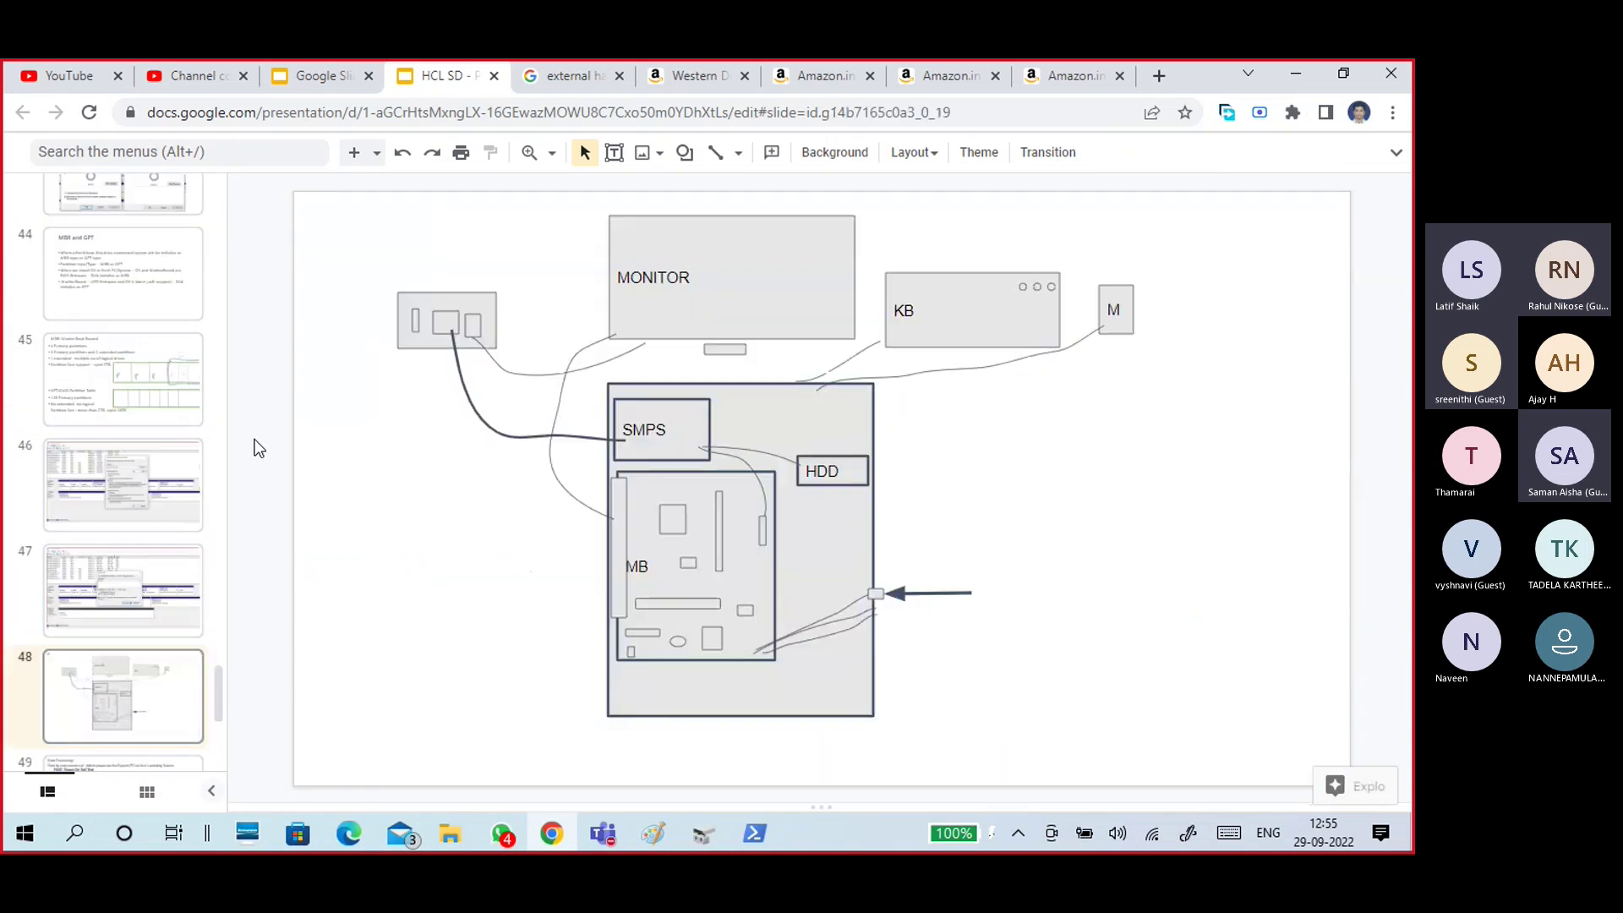
# - Go back through the presentation to slide 42, the file system comparison under "Formatting – defining file system"
pyautogui.press('pageup')
pyautogui.press('pageup')
pyautogui.press('pageup')
pyautogui.press('pageup')
pyautogui.press('pageup')
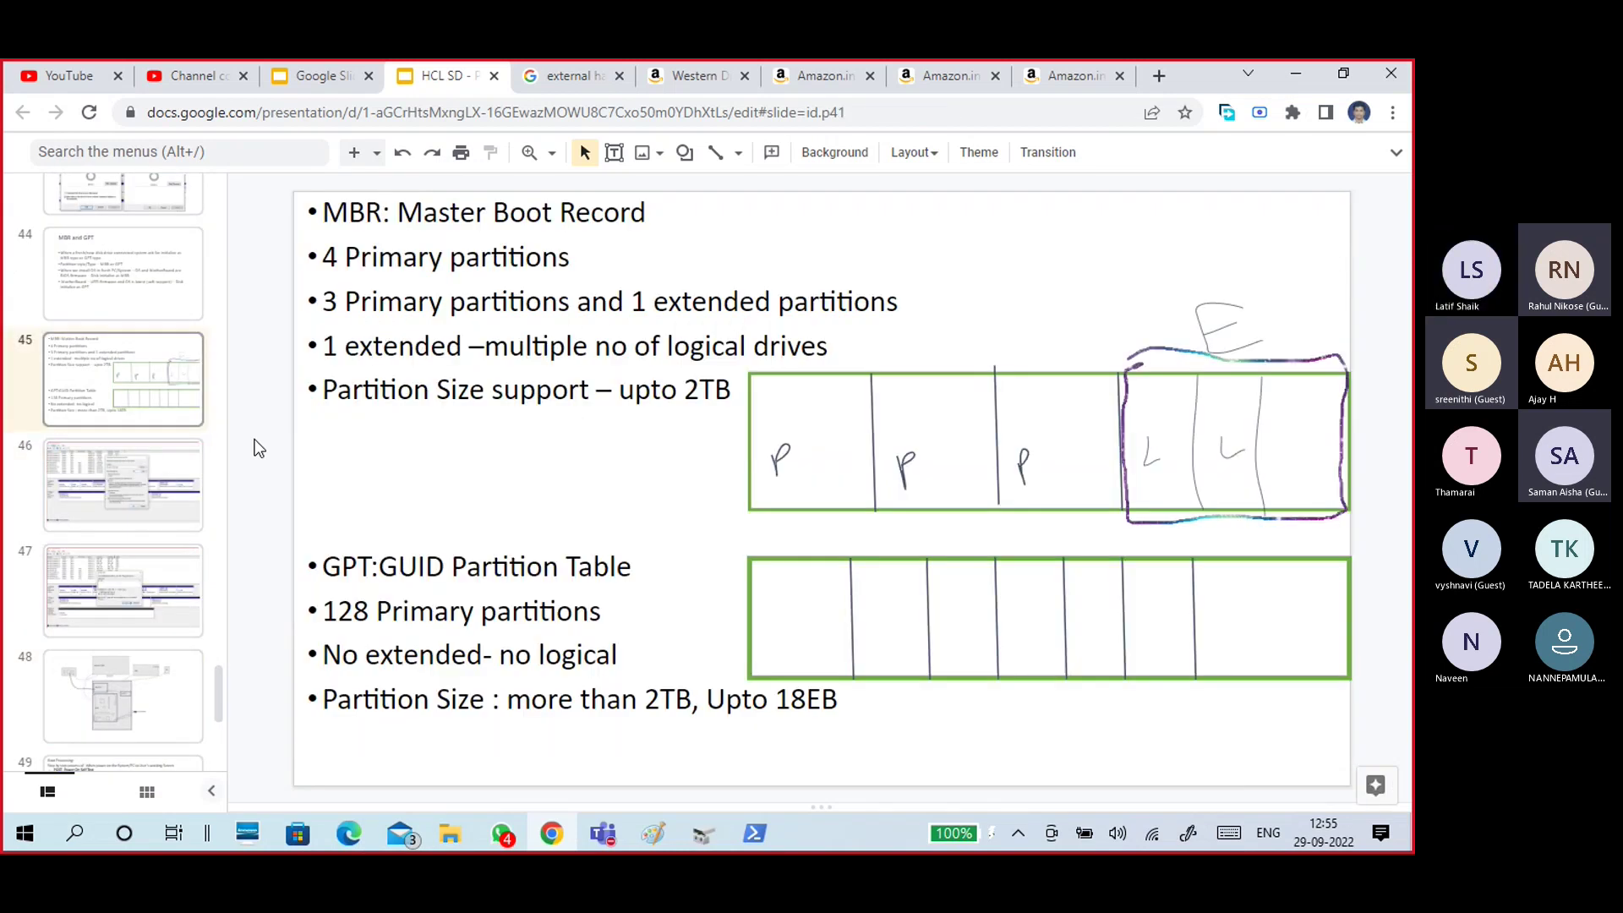
pyautogui.press('pageup')
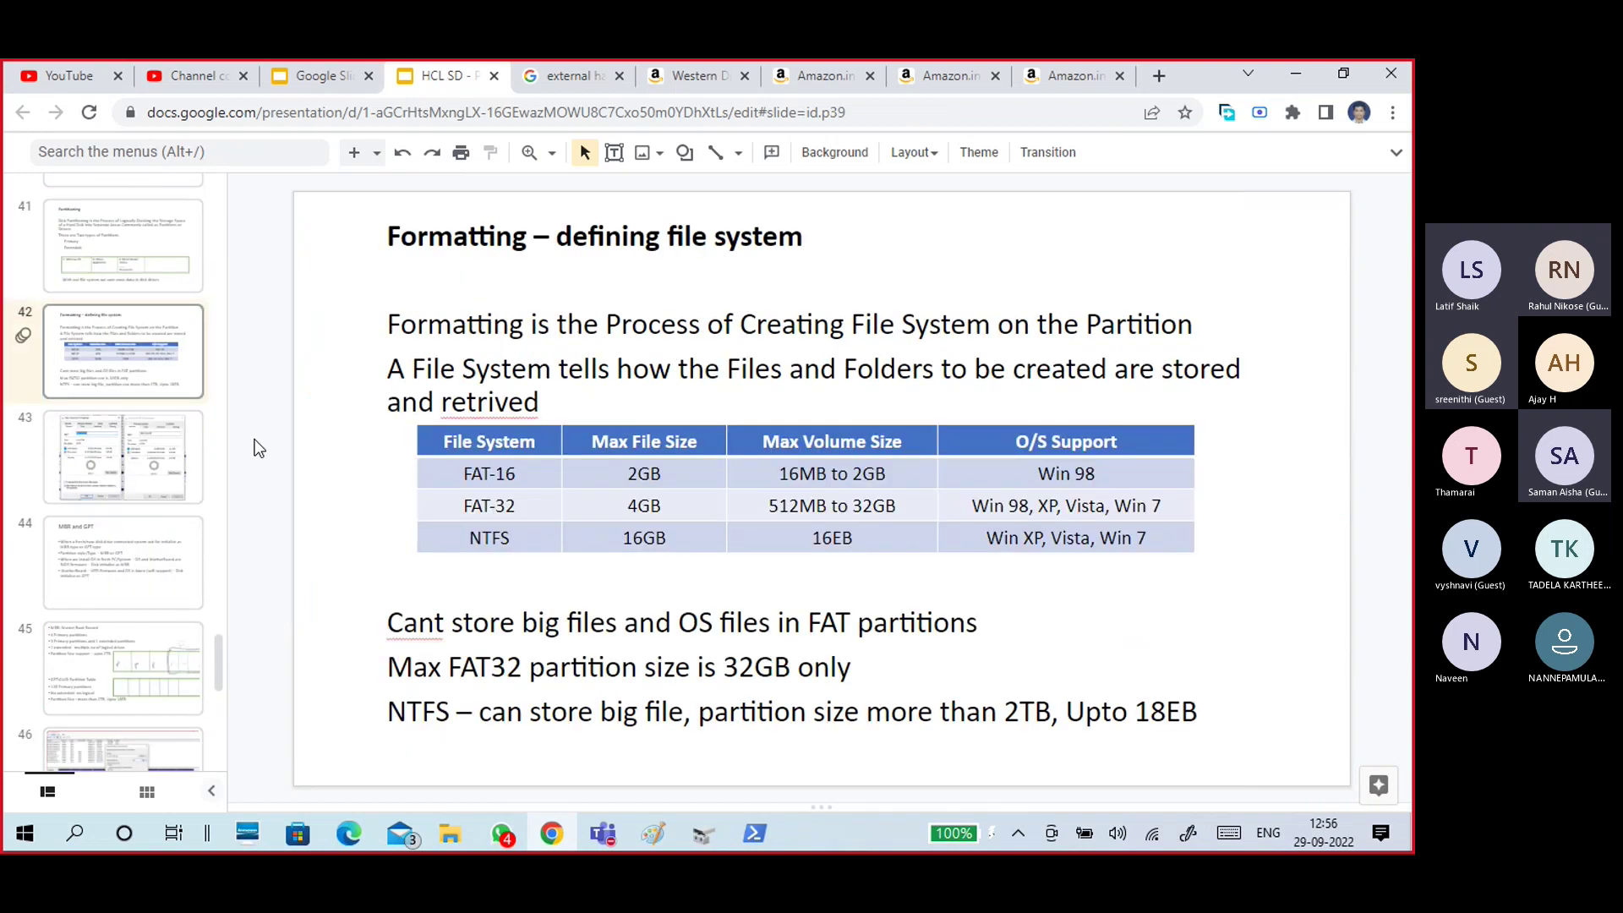
# - Review the NTFS and FAT32 volume properties on slide 43, and show slide 44, "MBR and GPT"
pyautogui.press('pagedown')
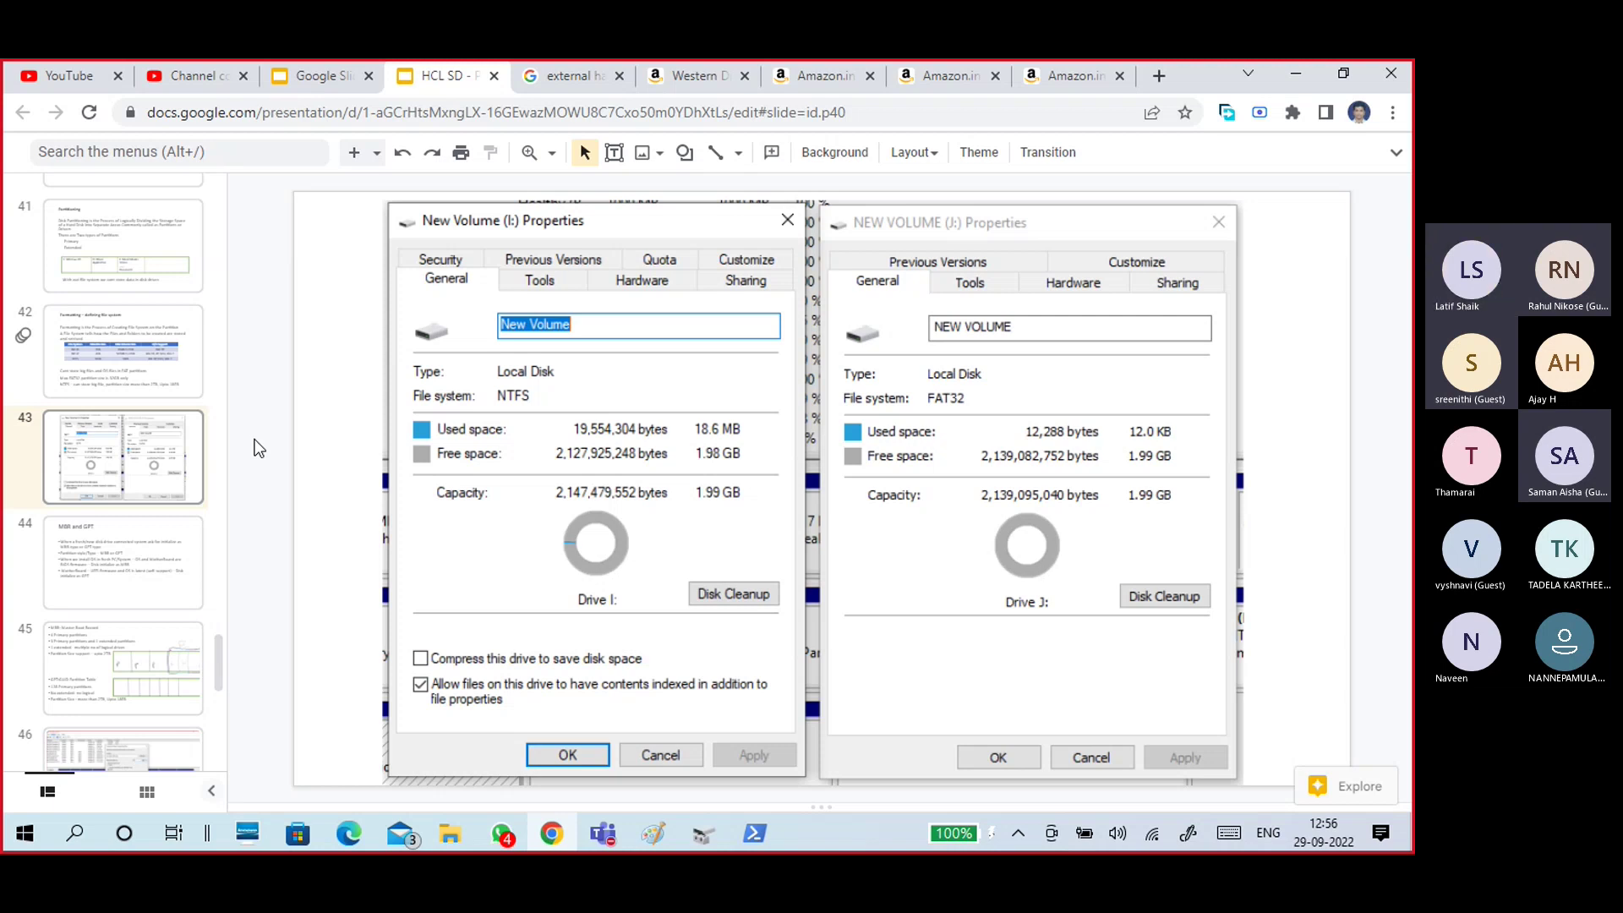
pyautogui.press('Down')
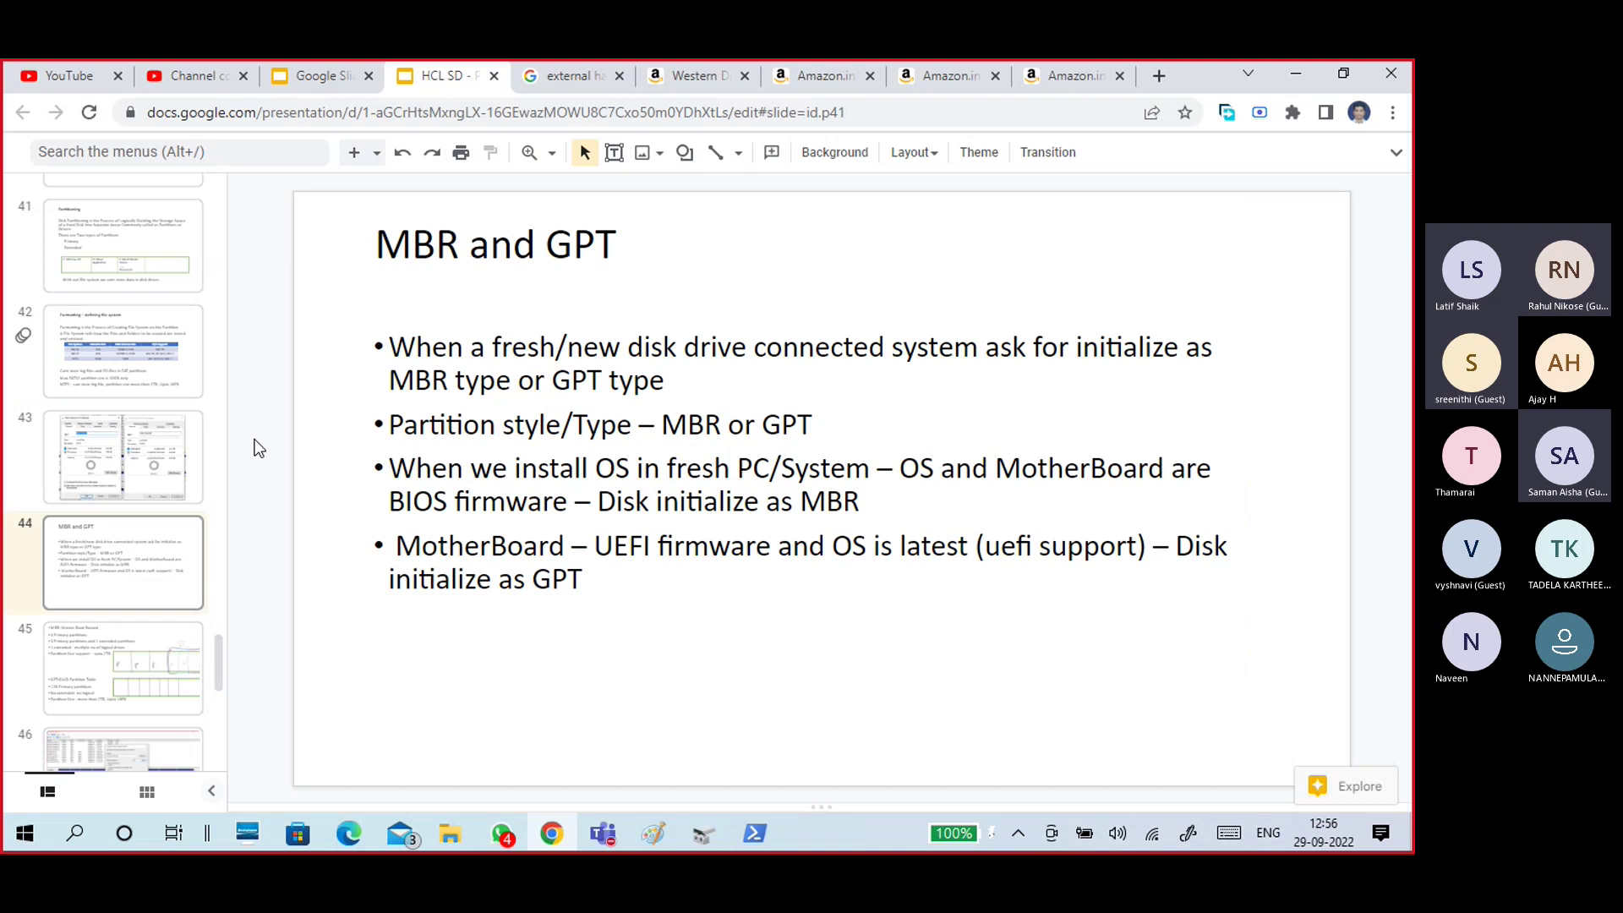
pyautogui.press('Down')
pyautogui.press('Up')
pyautogui.press('Up')
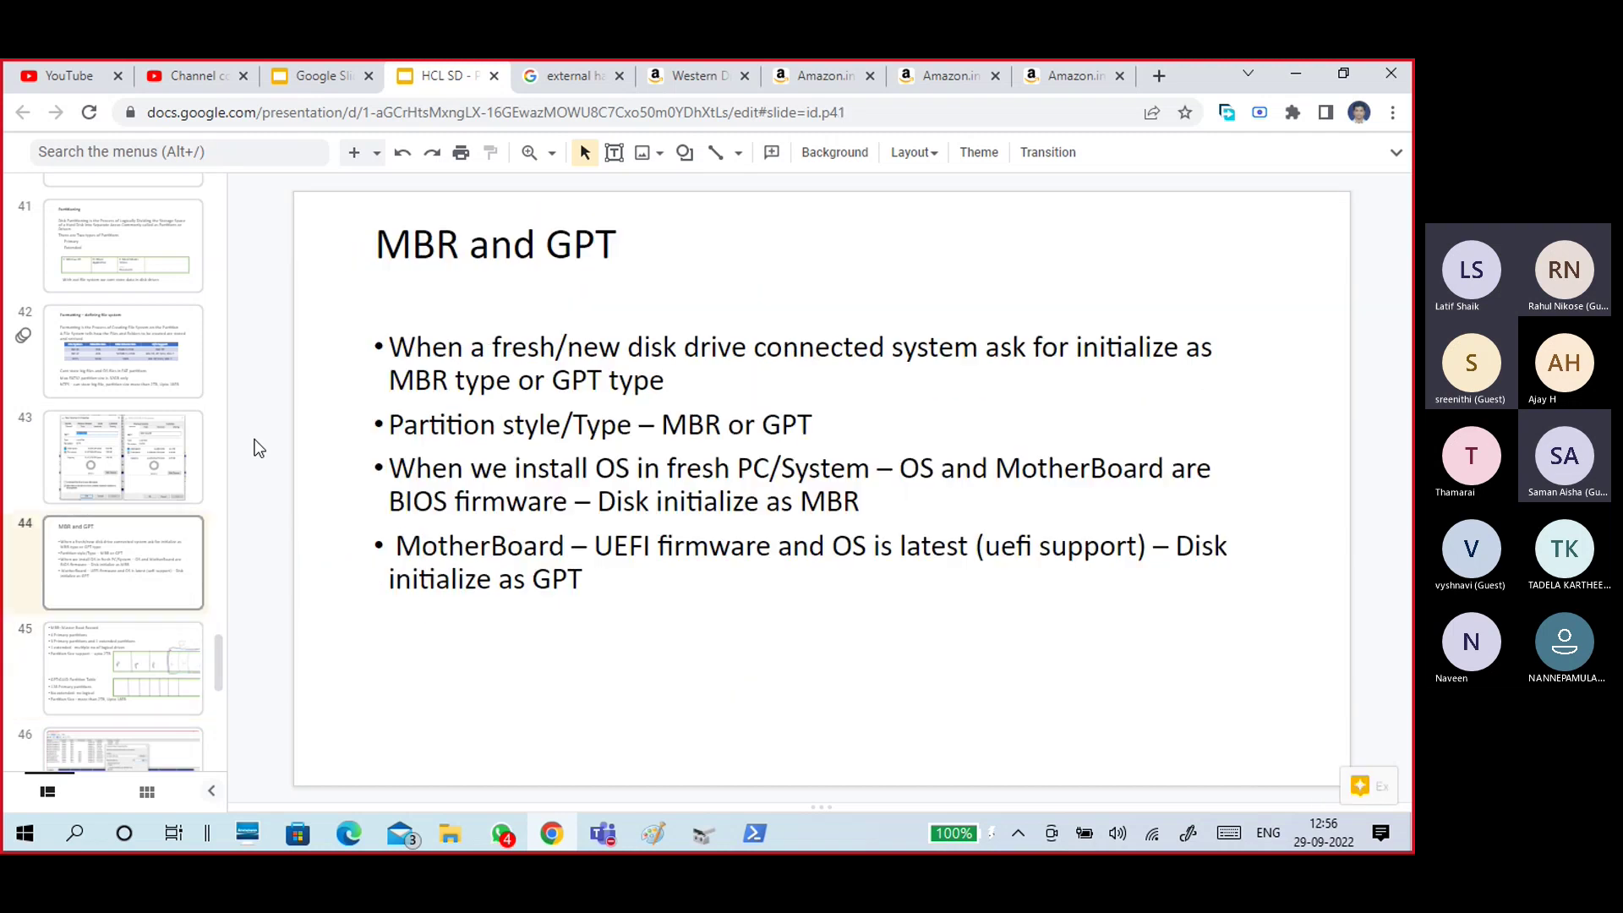